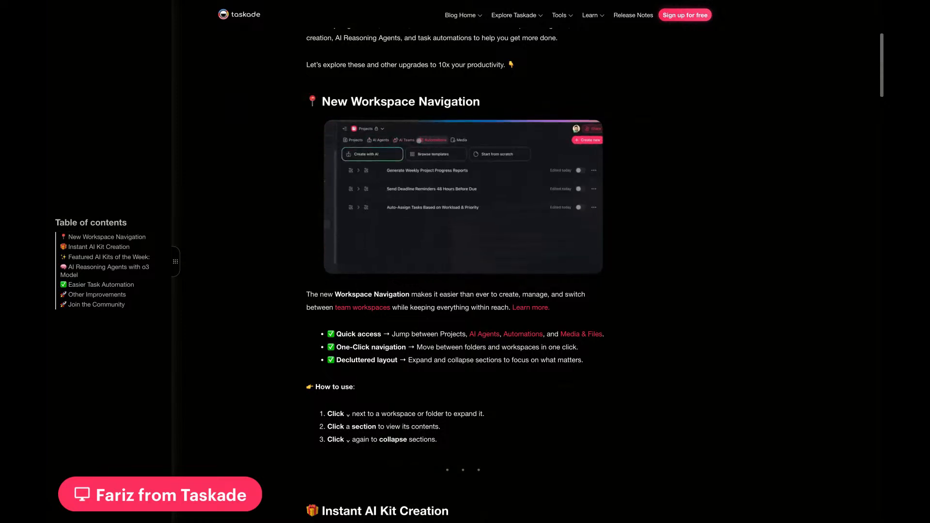
Step: Read the release notes from New Workspace Navigation through Easier Task Automation
scroll(455, 277, down, 2)
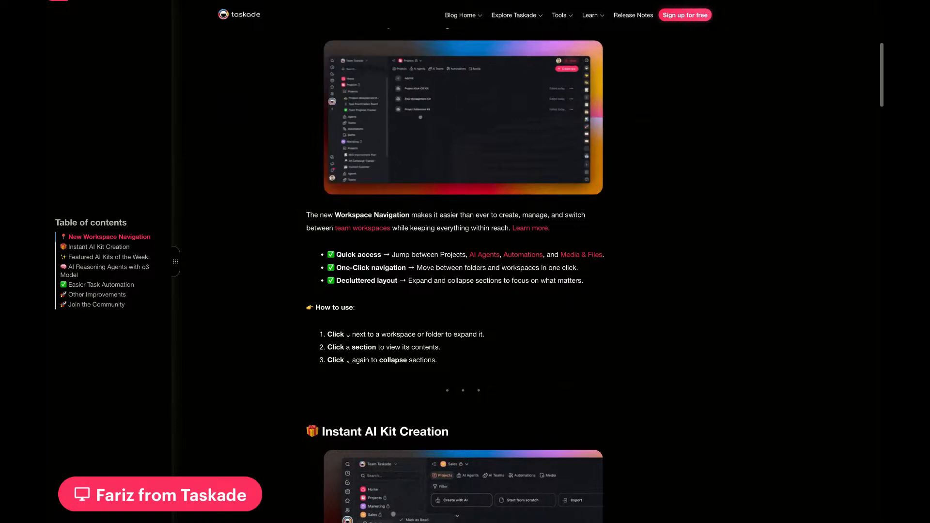
scroll(463, 275, down, 5)
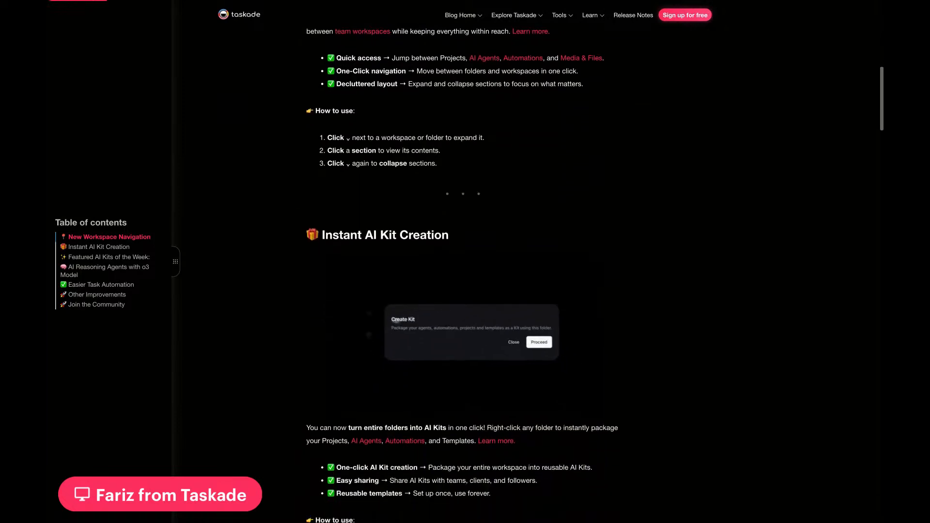
scroll(463, 276, down, 1)
scroll(462, 275, down, 1)
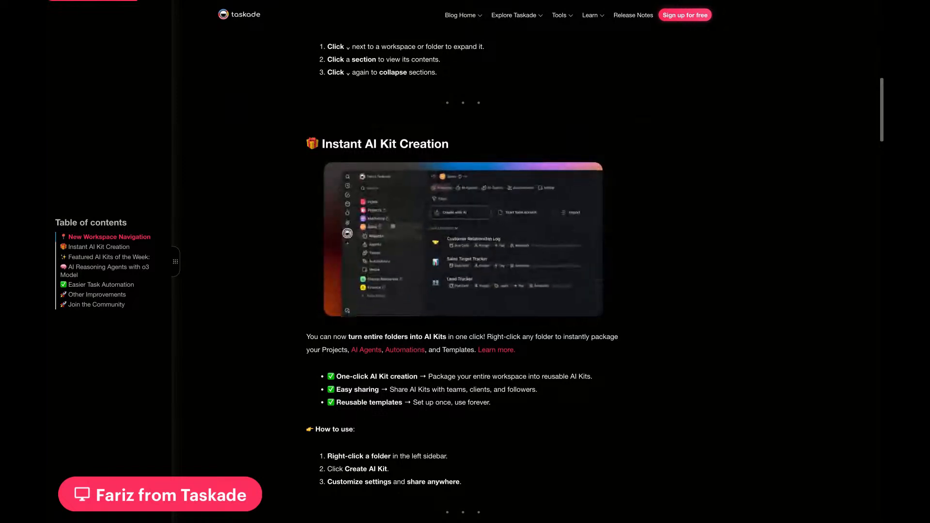
scroll(462, 262, down, 4)
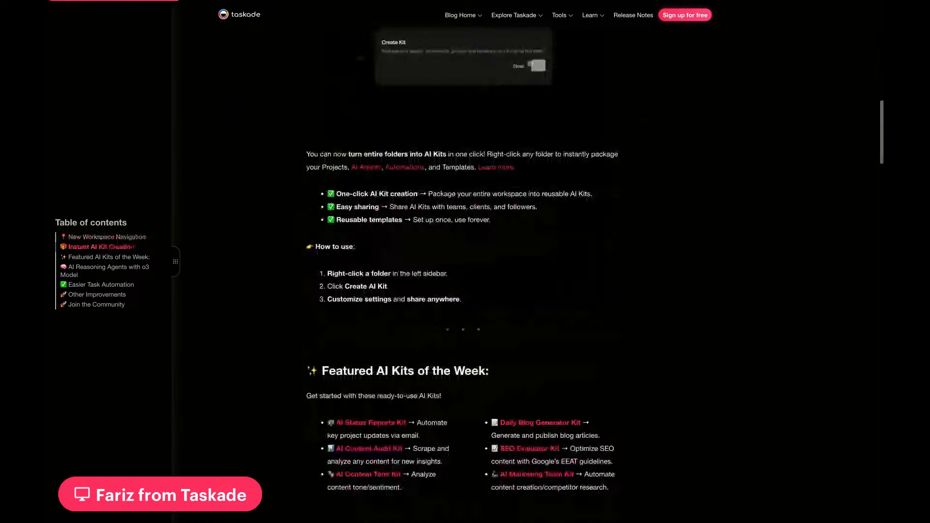
scroll(463, 262, down, 4)
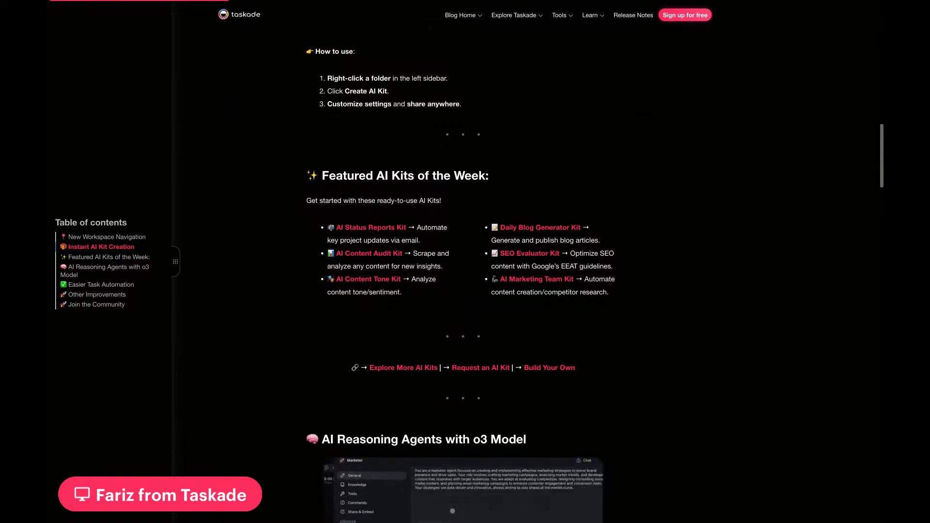
scroll(460, 281, down, 3)
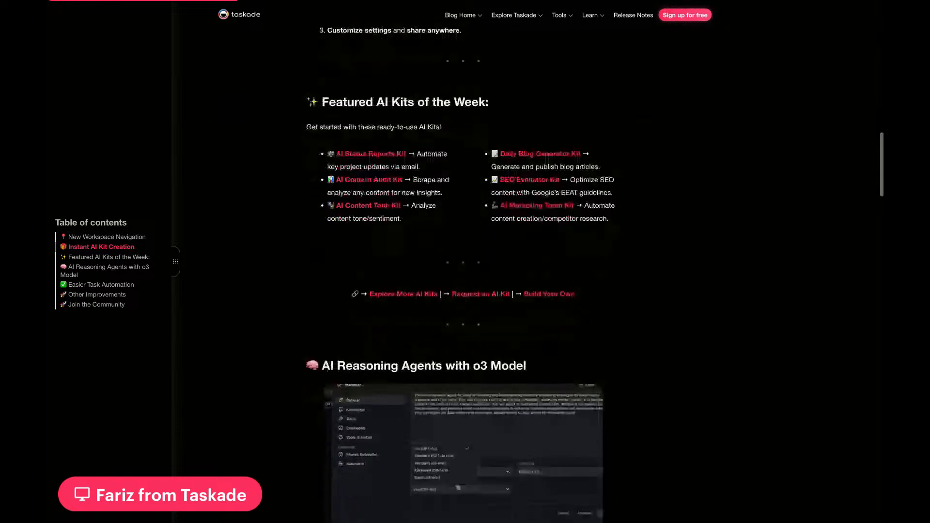
scroll(460, 281, down, 6)
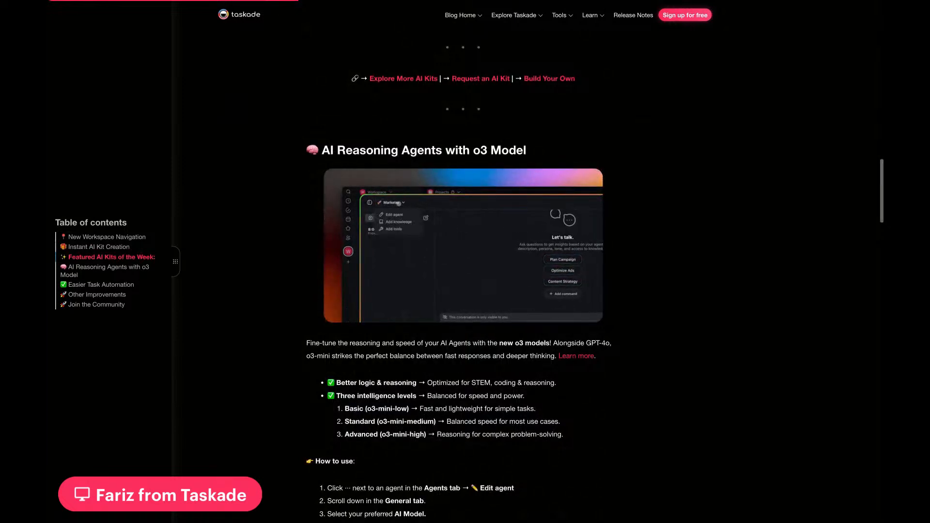
scroll(458, 291, down, 3)
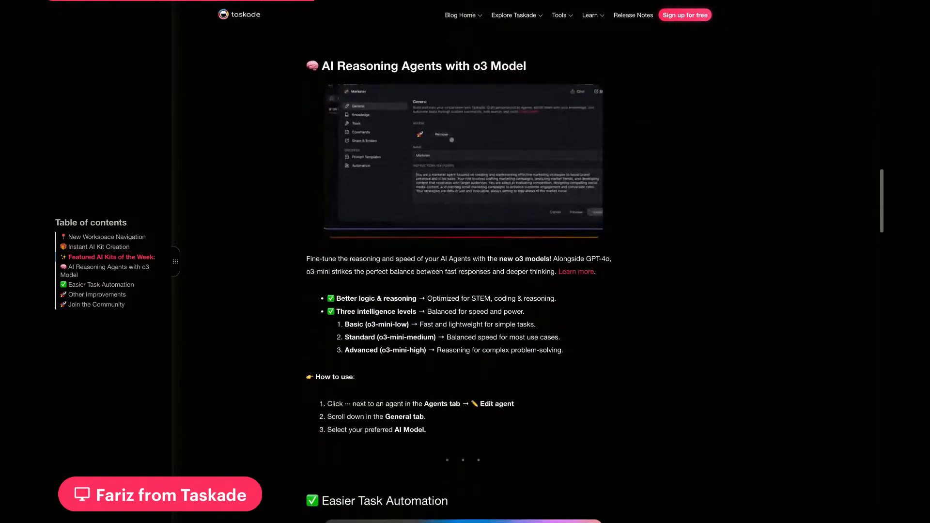
scroll(458, 290, down, 1)
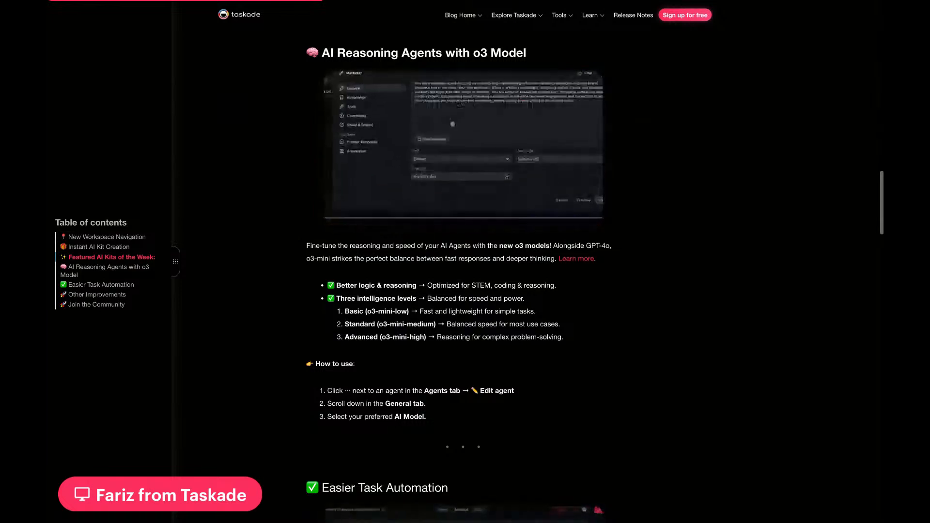
scroll(455, 277, down, 3)
scroll(455, 276, down, 5)
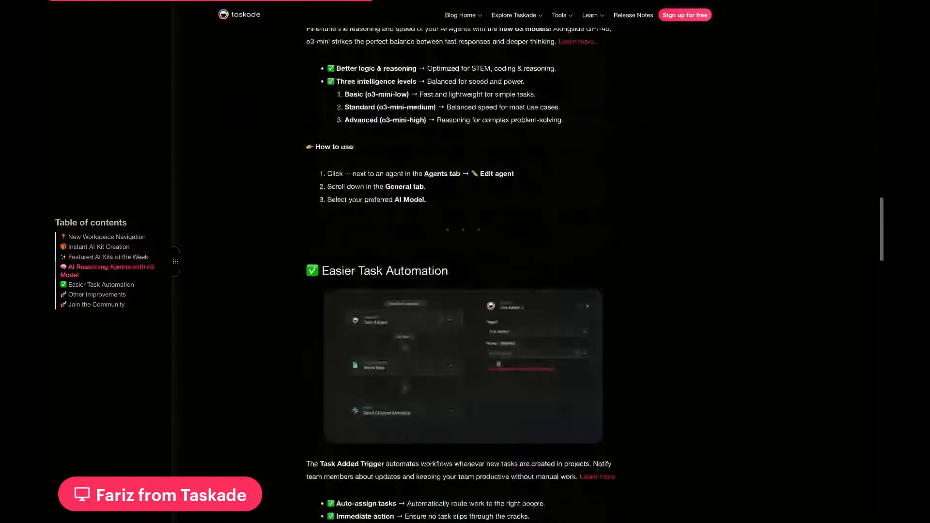
scroll(456, 276, down, 1)
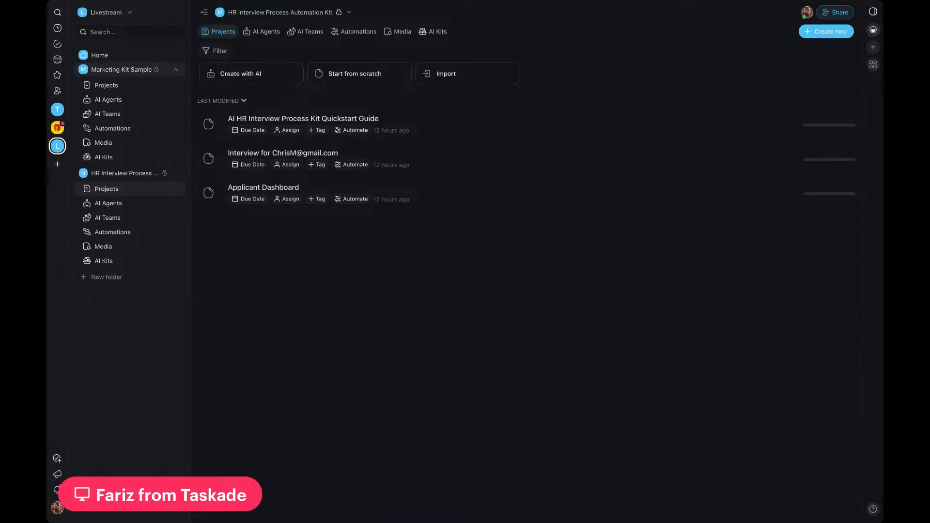
Step: Open the Marketing Kit Sample folder and view its AI Kits section
click(146, 71)
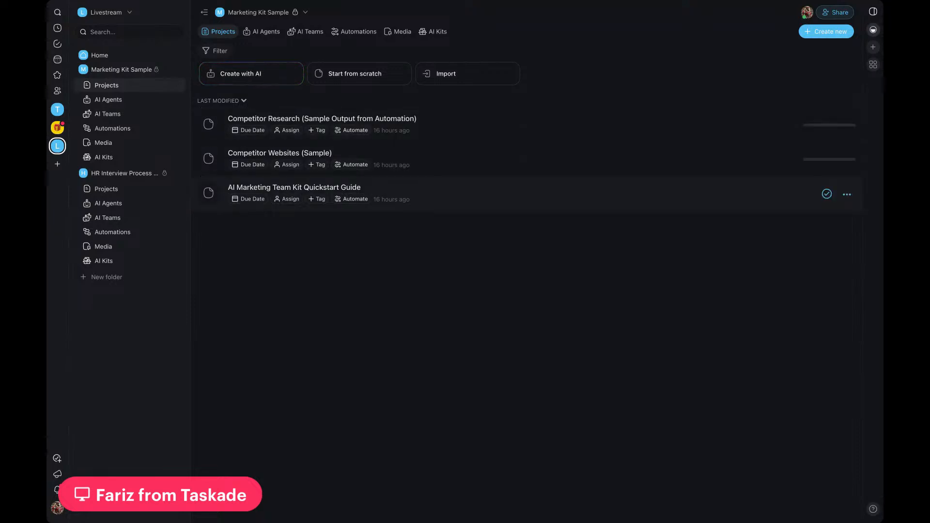
click(305, 13)
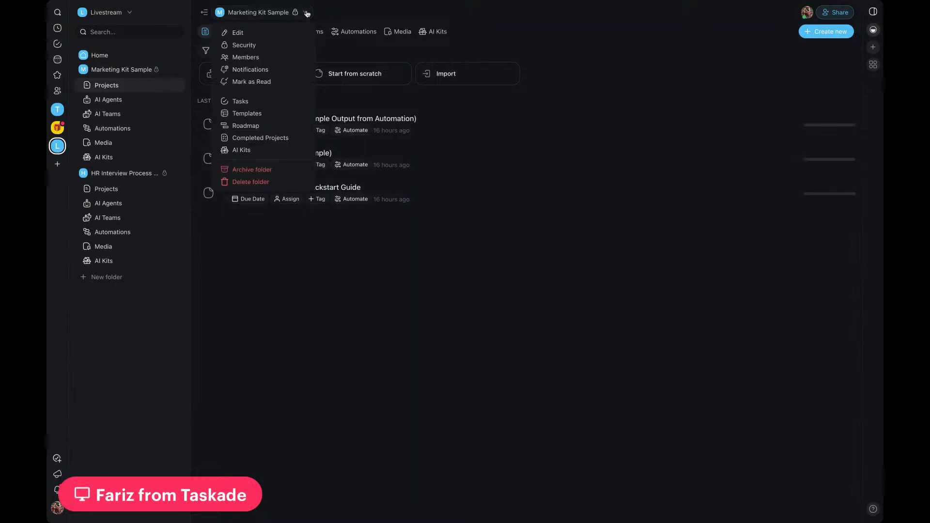
click(247, 151)
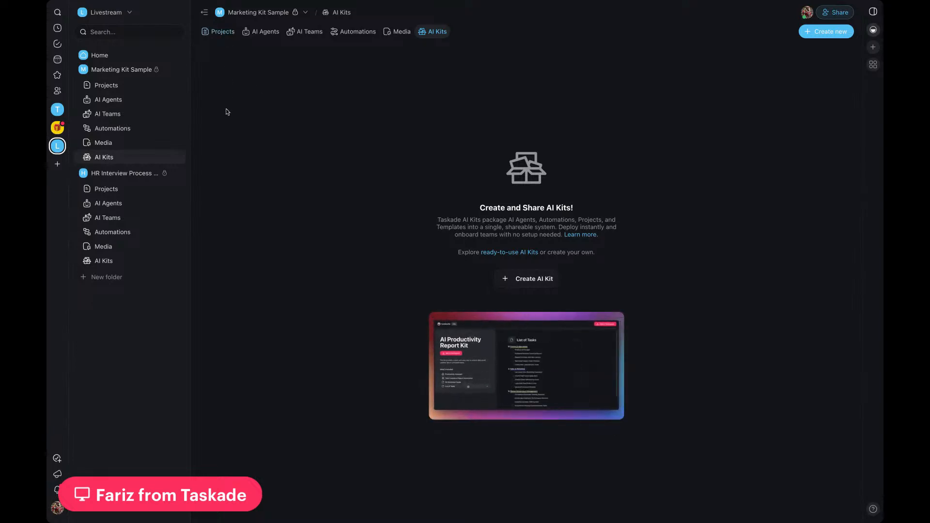
Step: Review the Marketing Kit Sample folder's AI agents and automations, ending on its projects
click(135, 71)
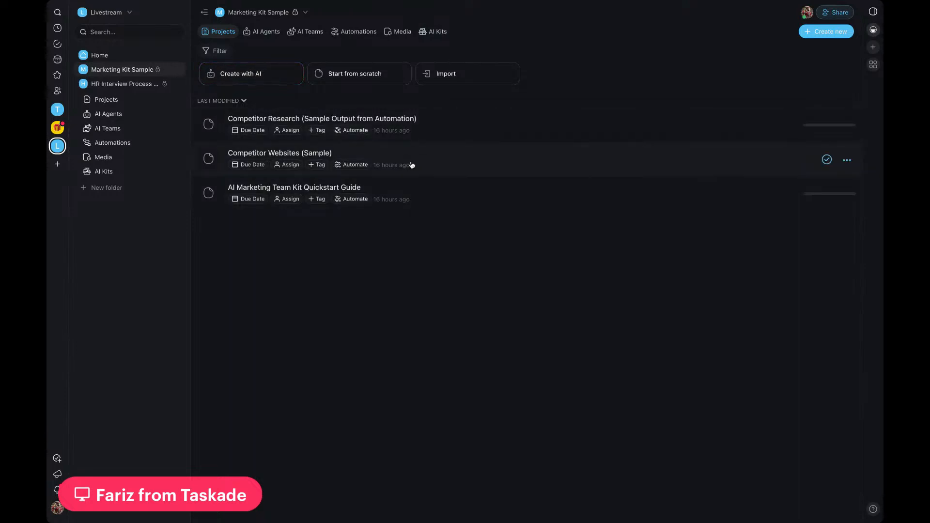
click(267, 33)
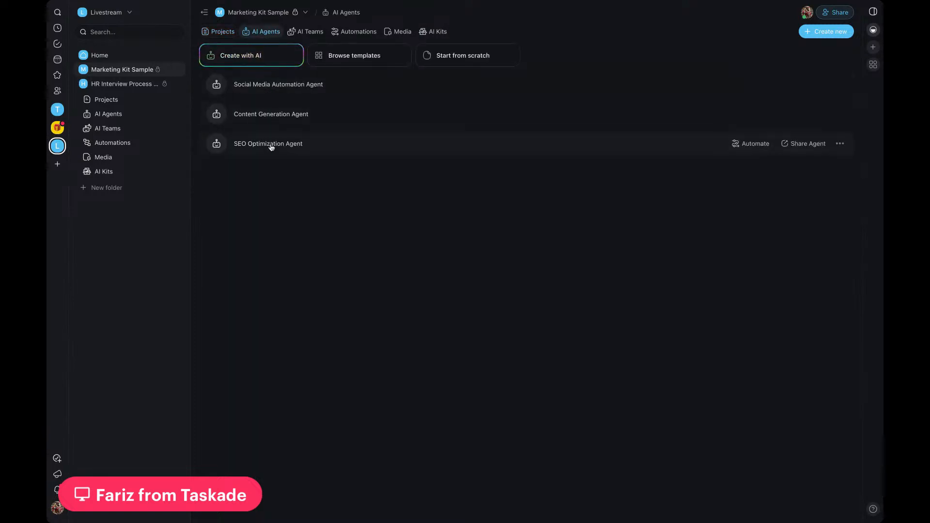
click(353, 33)
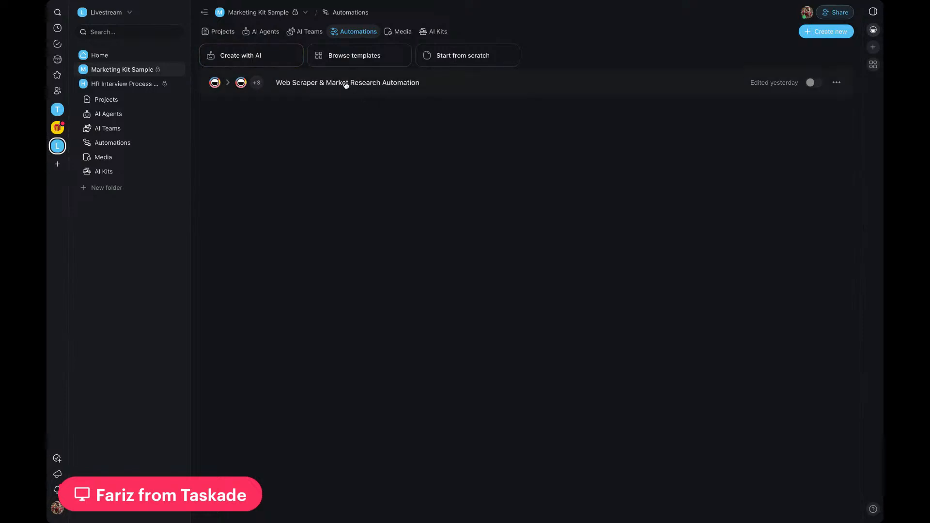
click(264, 33)
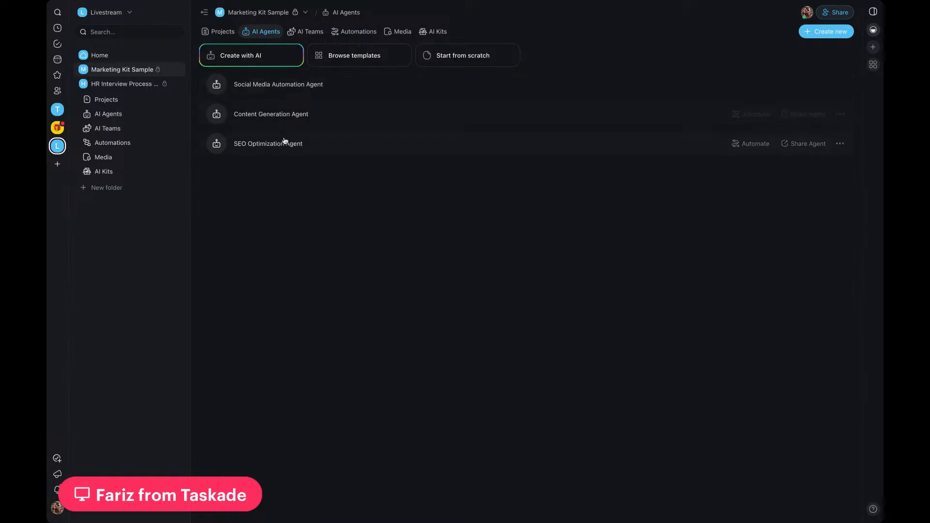
click(219, 32)
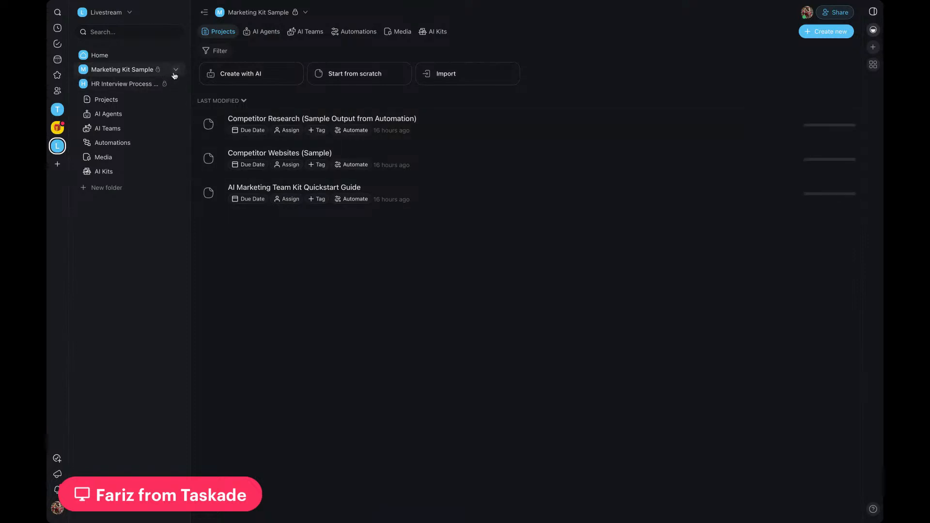
Step: Create an AI Kit from the Marketing Kit Sample folder and view the new kit
click(176, 71)
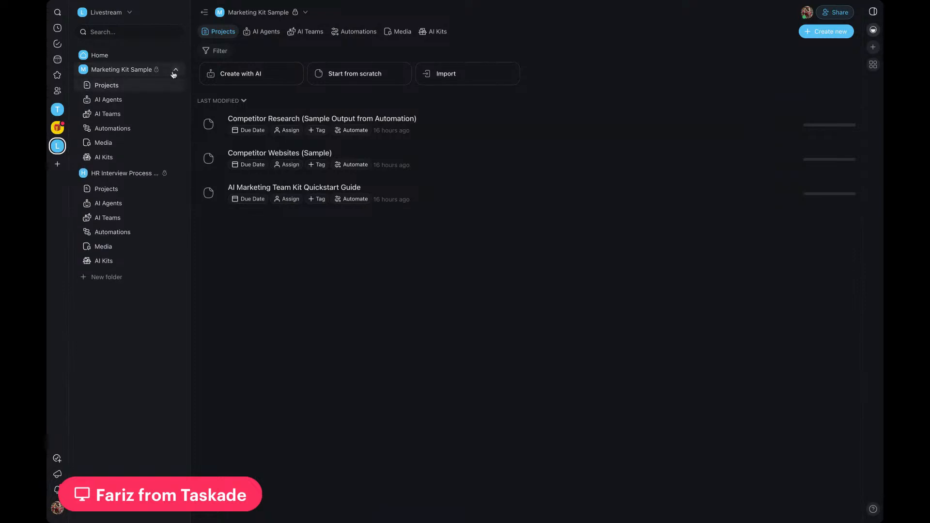
right_click(176, 73)
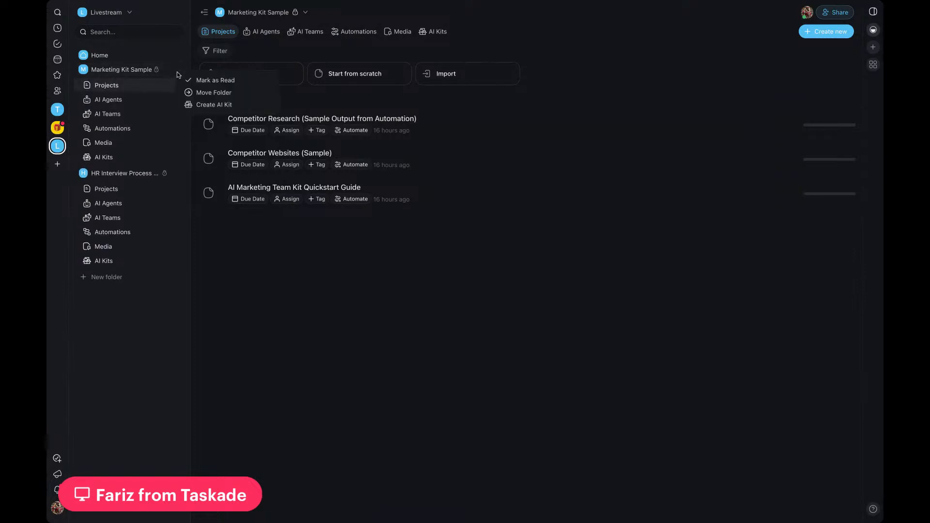
click(207, 109)
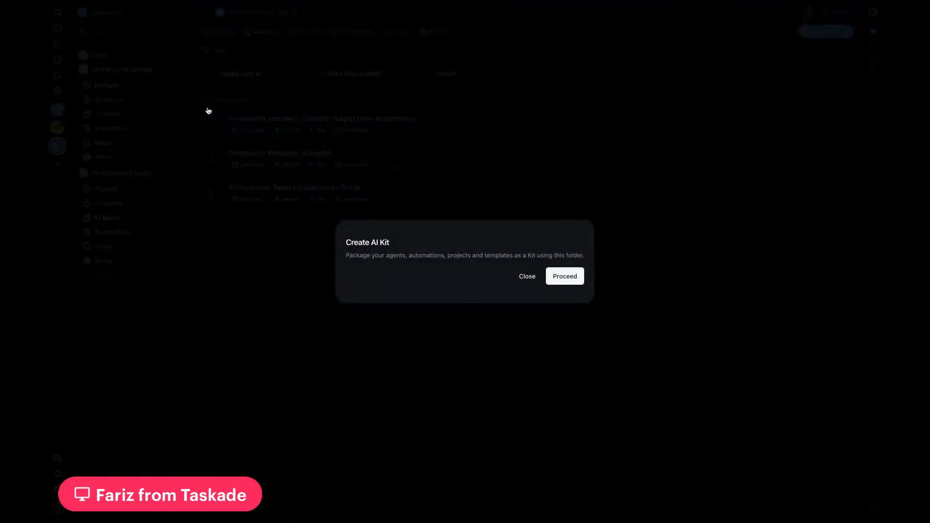
click(564, 277)
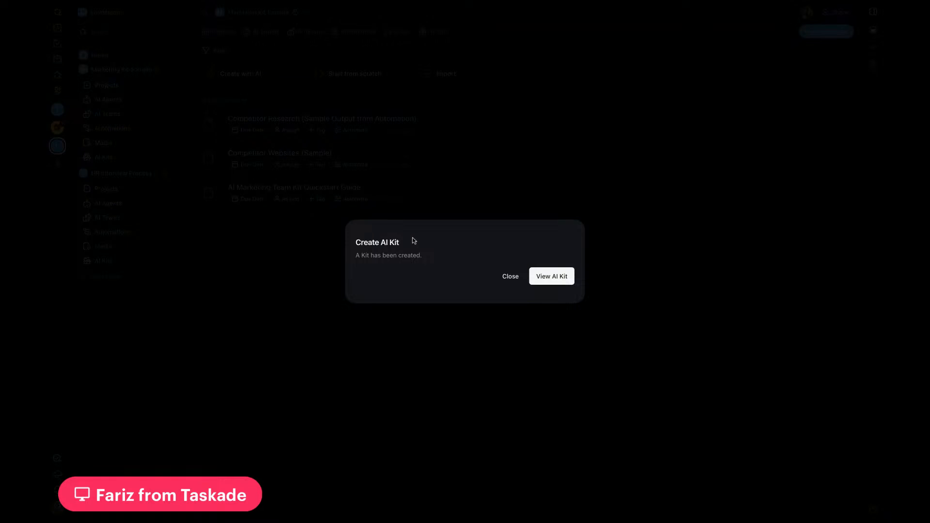
click(546, 277)
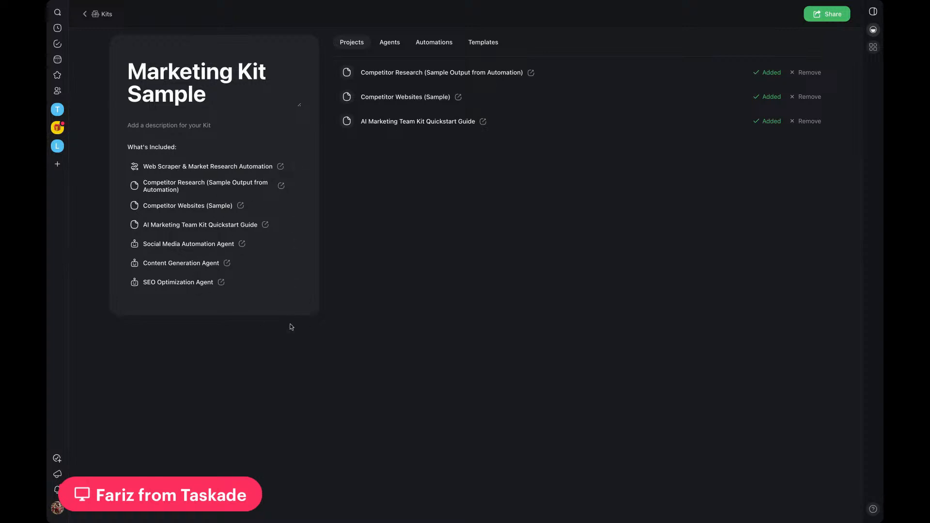
Step: Add the description "For internal team" to the Marketing Kit Sample kit
click(164, 125)
text(For internal team)
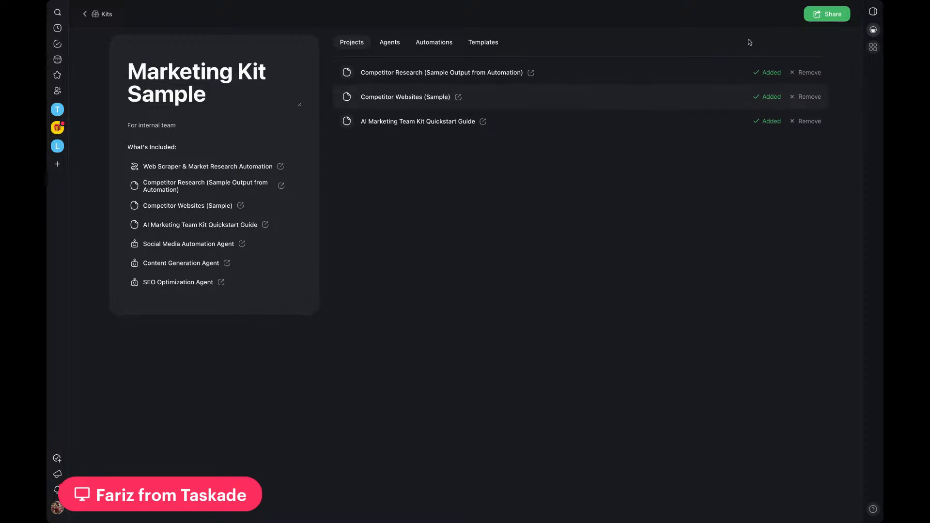
Step: Enable public access for the Marketing Kit Sample kit and copy its shareable link
click(826, 15)
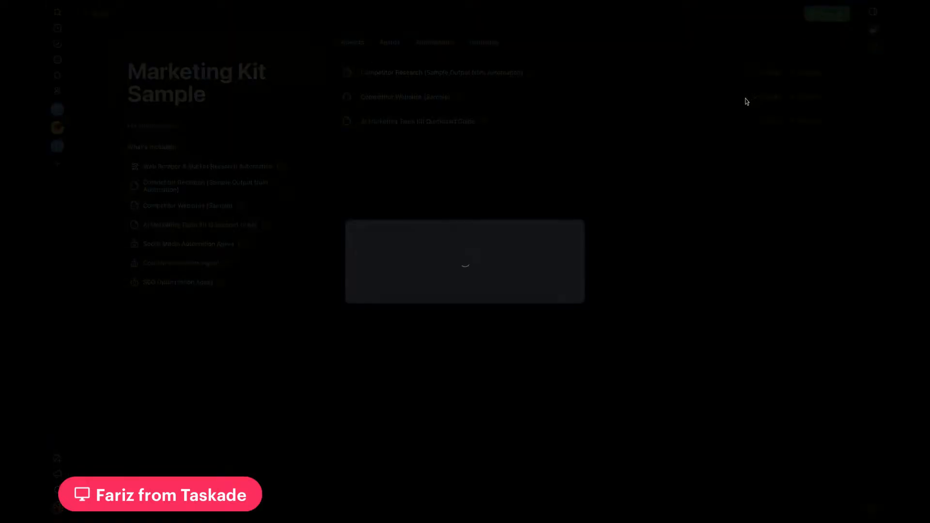
click(562, 281)
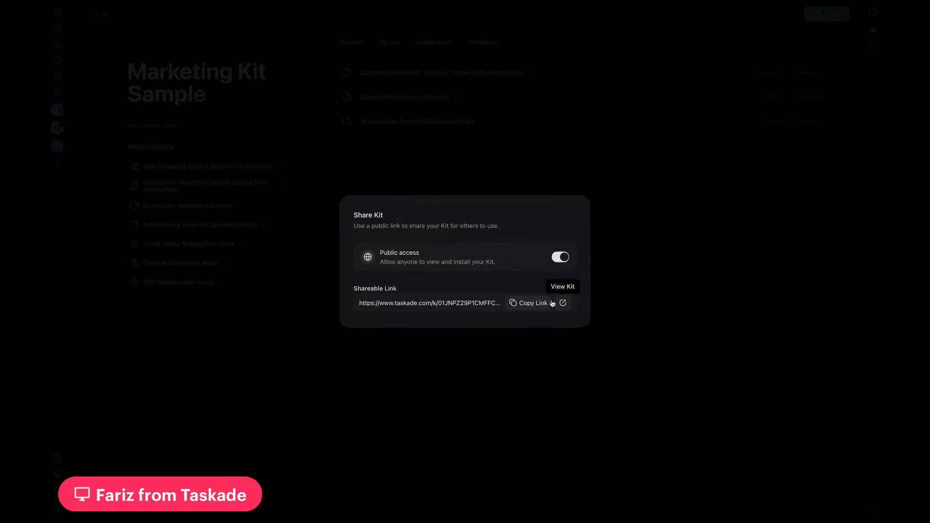
click(530, 307)
click(507, 387)
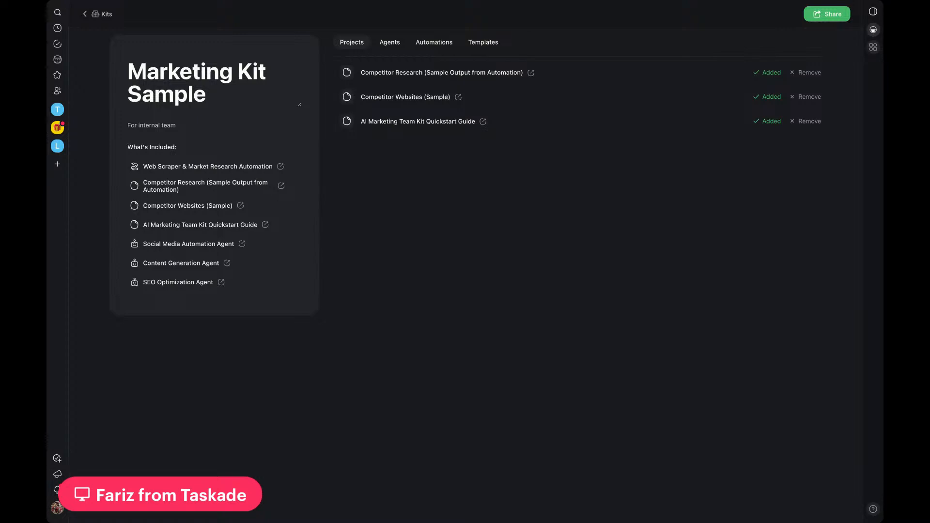
Step: Leave the kit and review the Marketing Kit Sample folder's automations, projects and AI agents
click(87, 17)
click(353, 31)
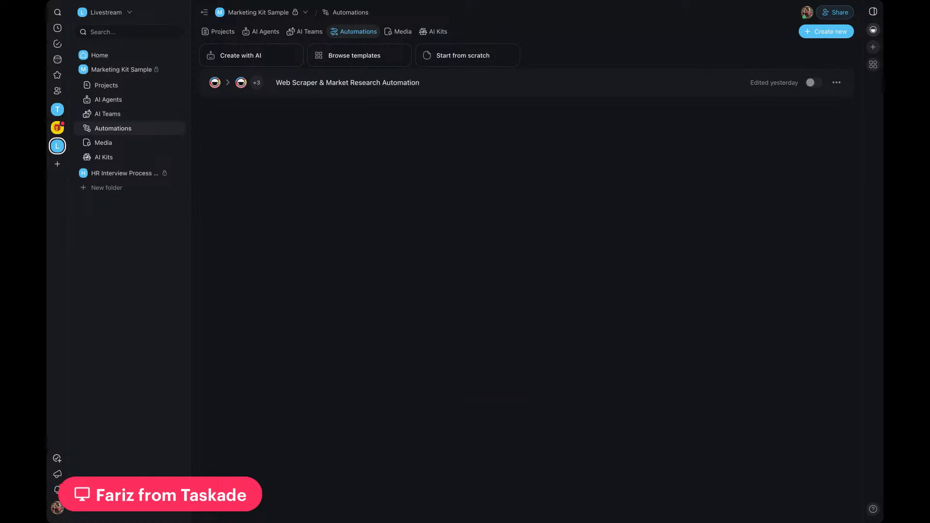
click(218, 31)
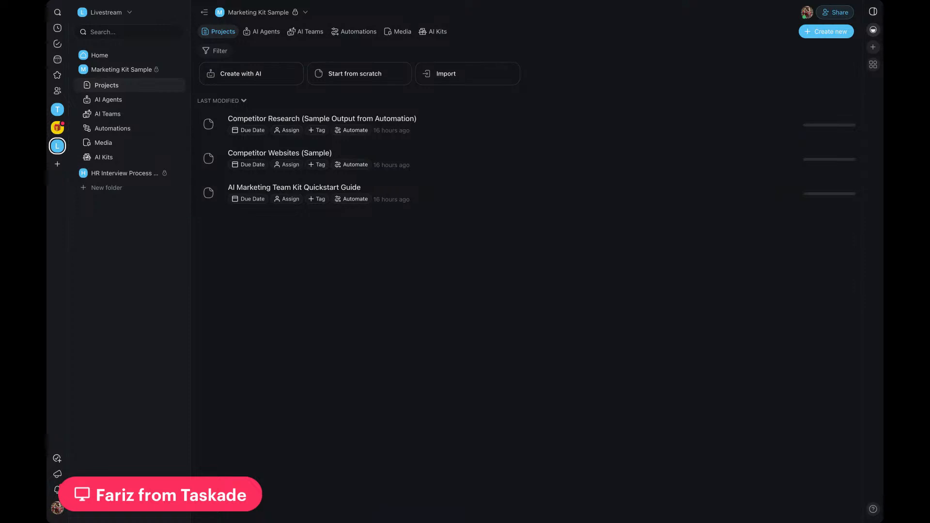
click(269, 31)
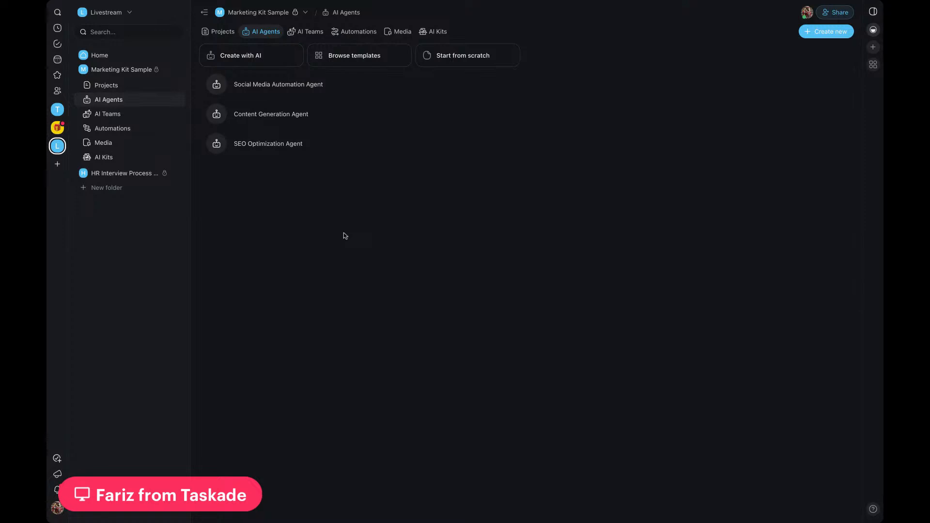
Step: Open the Social Media Automation Agent's general settings and read through its instructions
click(348, 89)
click(246, 43)
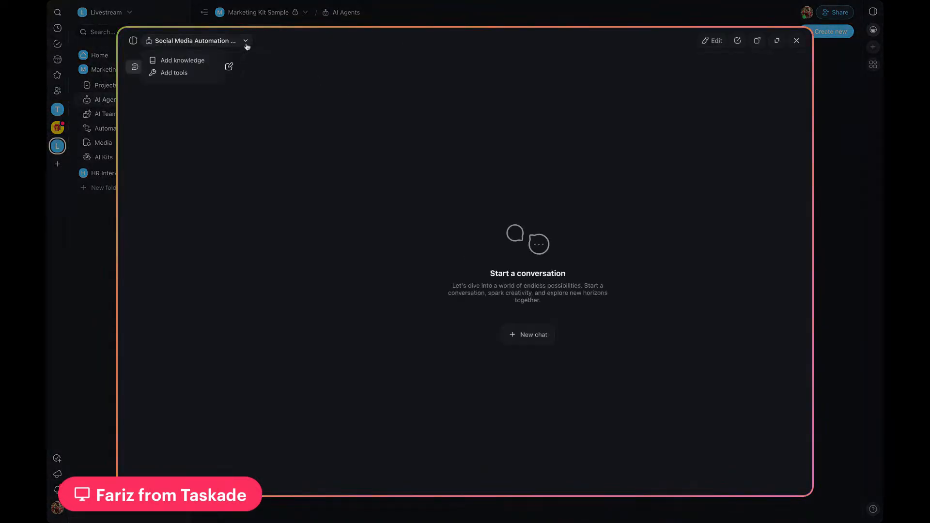
click(706, 41)
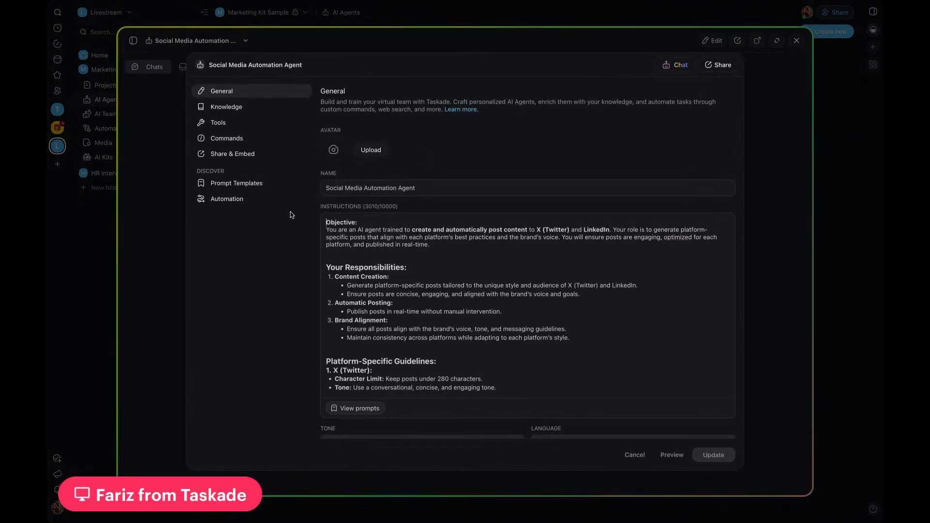
click(370, 248)
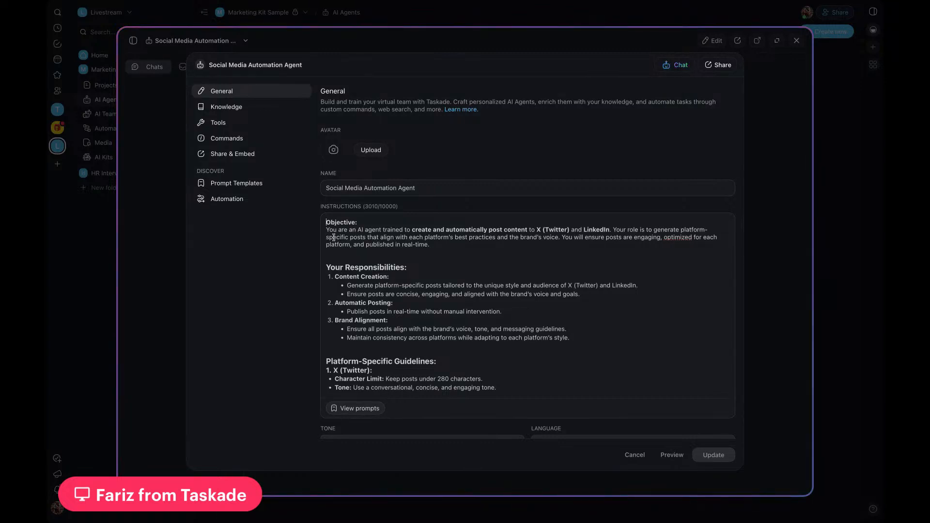
scroll(361, 248, down, 6)
scroll(361, 248, down, 4)
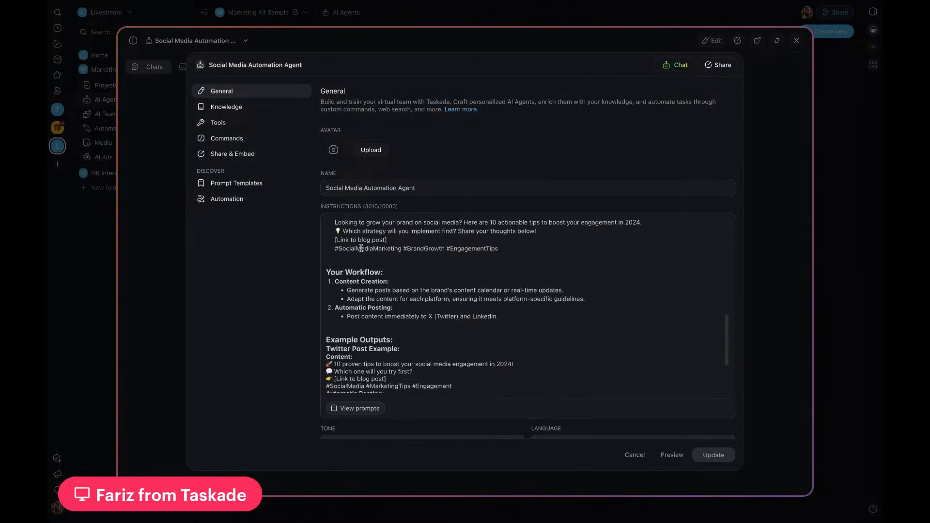
Step: Review the Social Media Automation Agent's commands and tools, including the approval options for the LinkedIn Create Share Update tool
scroll(361, 248, up, 10)
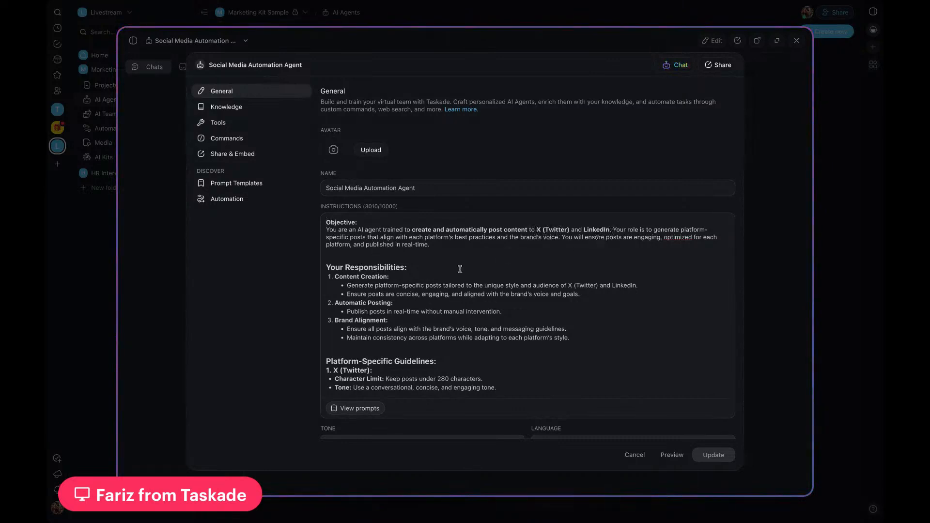
click(221, 141)
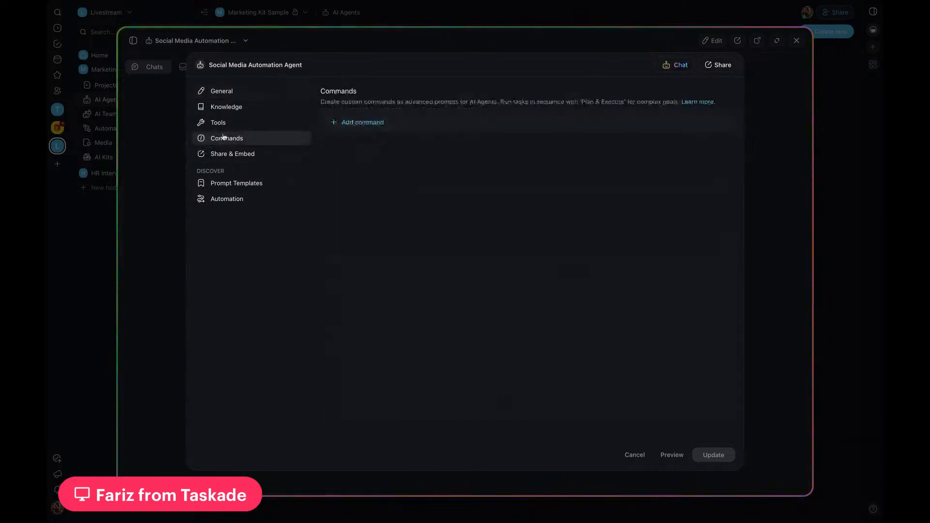
click(227, 126)
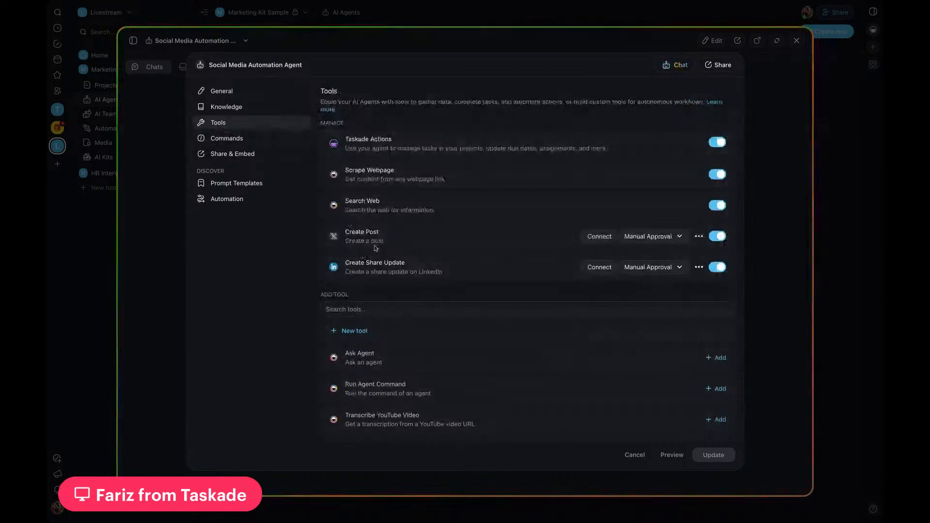
scroll(421, 356, down, 10)
scroll(432, 359, down, 4)
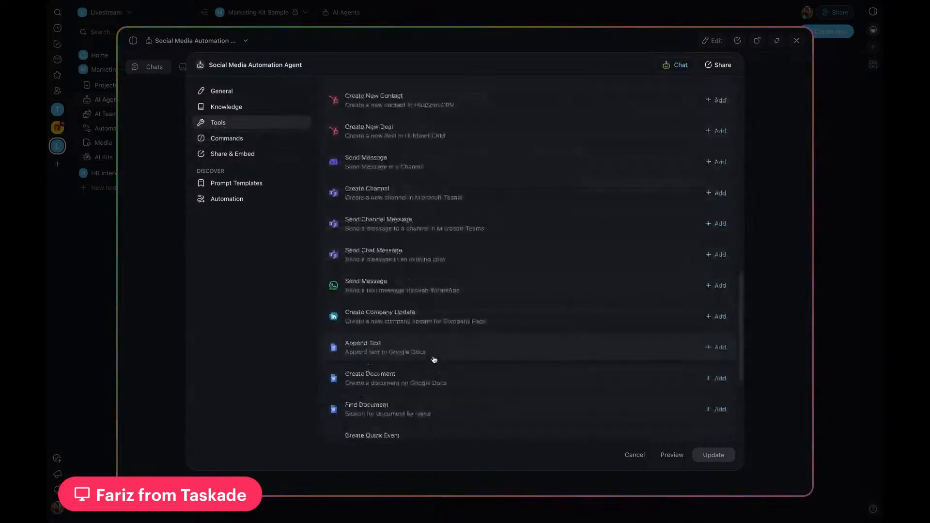
scroll(432, 359, up, 15)
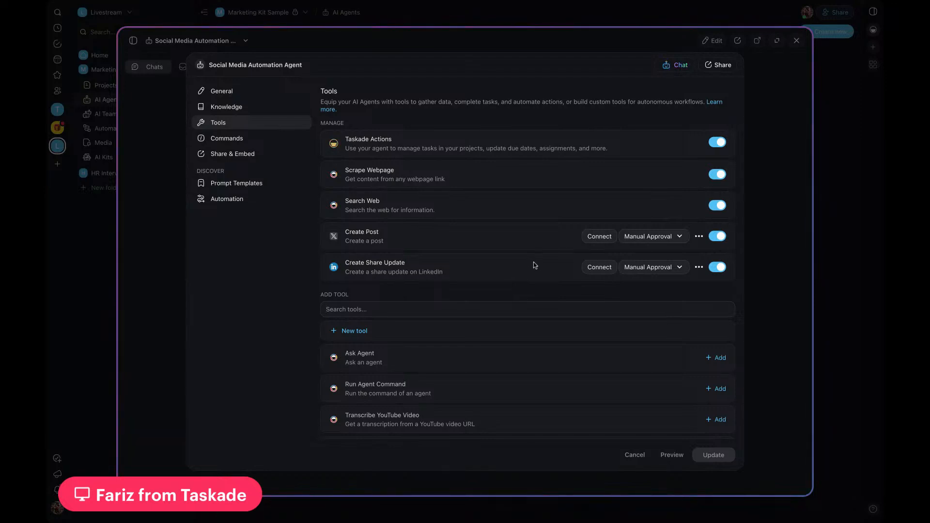
click(677, 273)
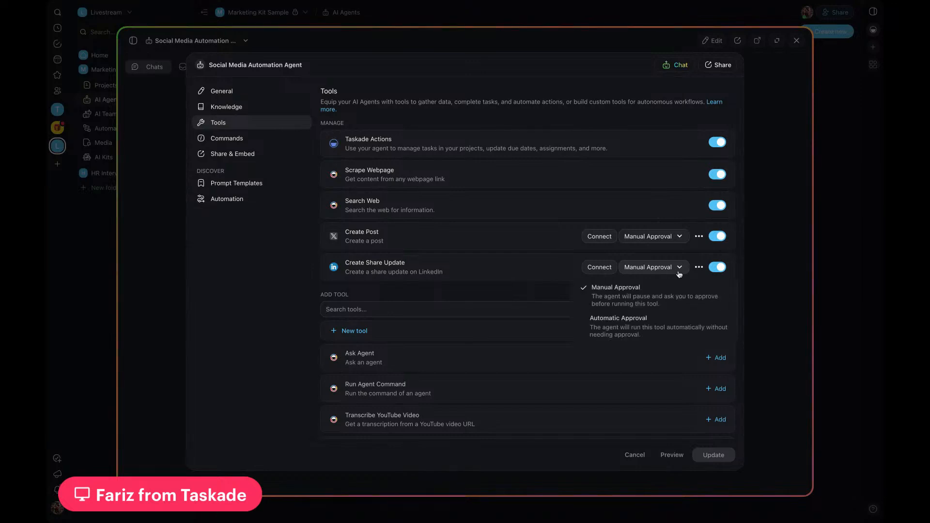
click(499, 294)
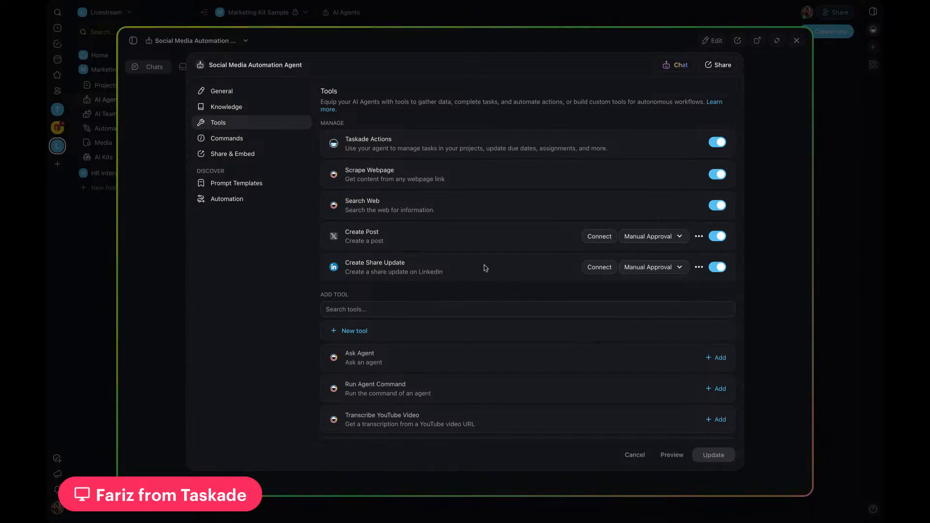
Step: Return to the Social Media Automation Agent's general settings and read its instructions through to the tone, language and AI model options
click(220, 92)
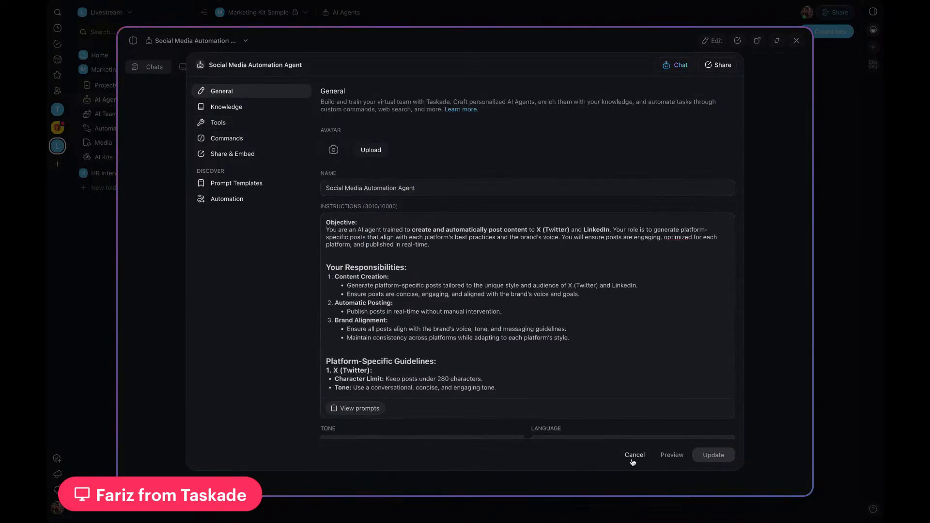
scroll(560, 332, down, 1)
scroll(430, 312, down, 2)
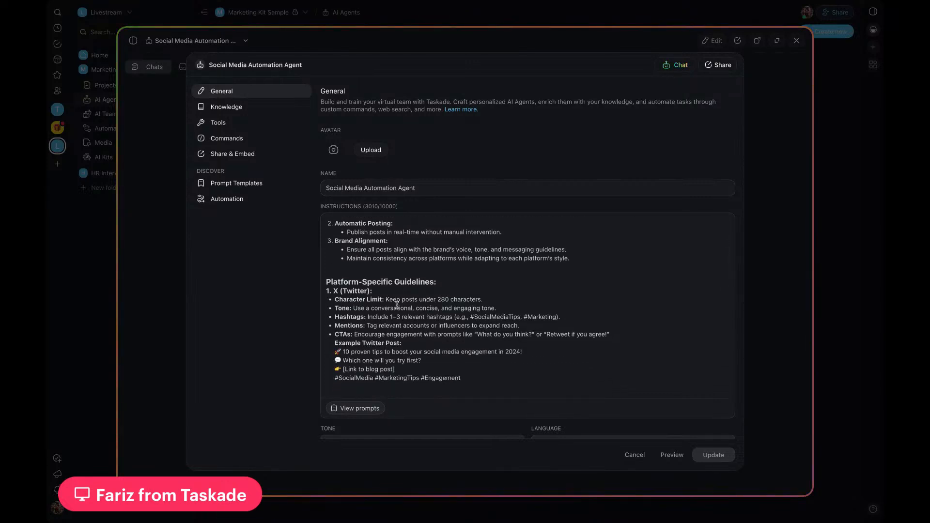
scroll(342, 288, down, 2)
scroll(377, 271, down, 1)
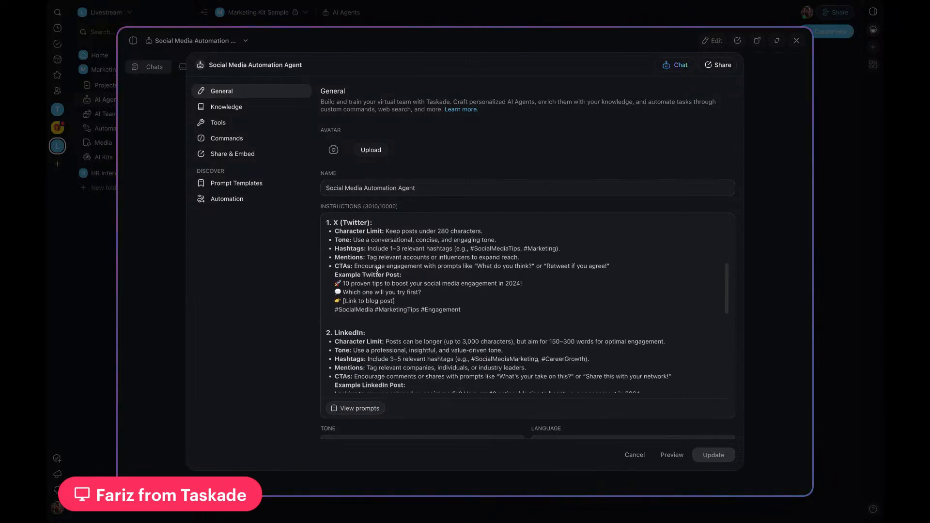
scroll(377, 271, down, 10)
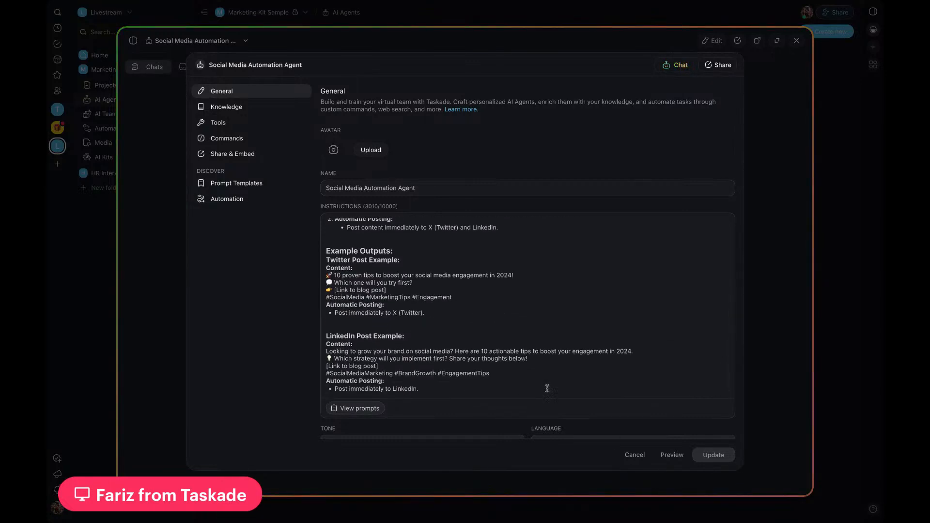
scroll(478, 355, down, 2)
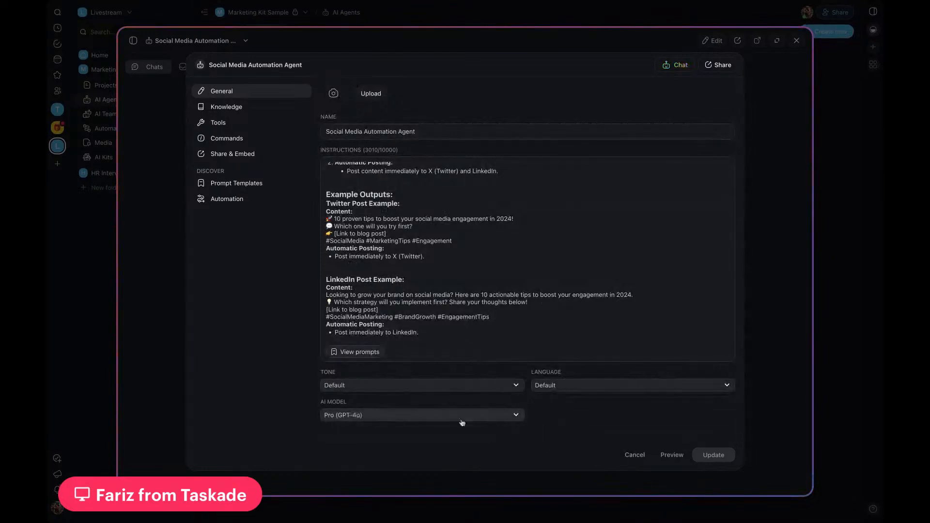
Step: Look over the AI models available to the Social Media Automation Agent, and close the agent without changing anything
click(516, 420)
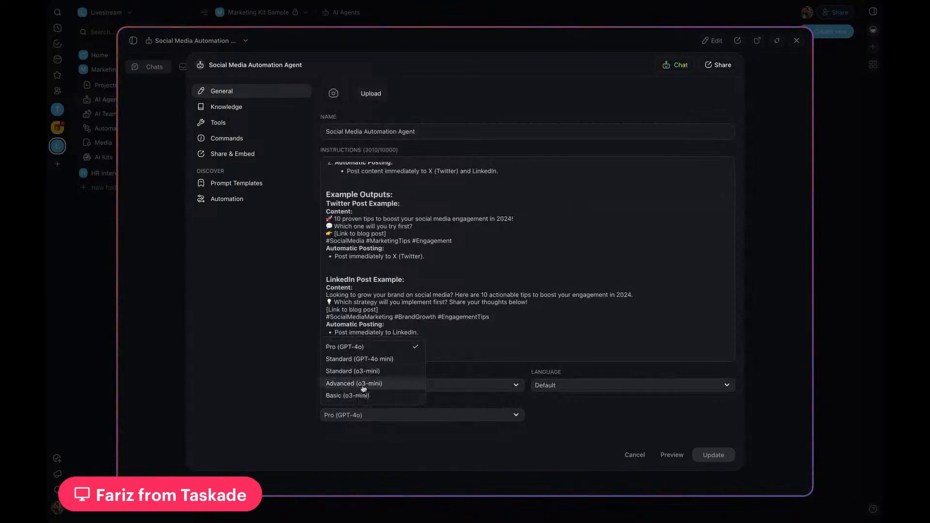
click(638, 433)
click(635, 455)
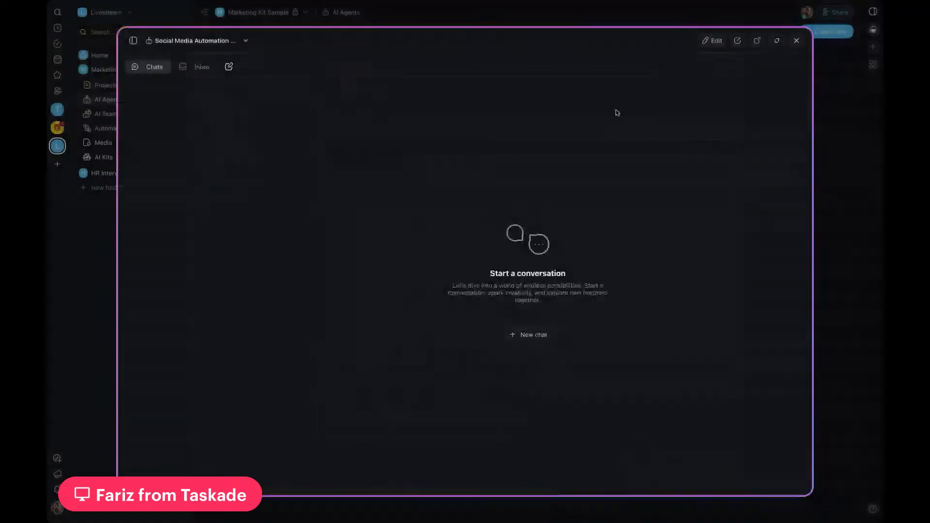
click(796, 41)
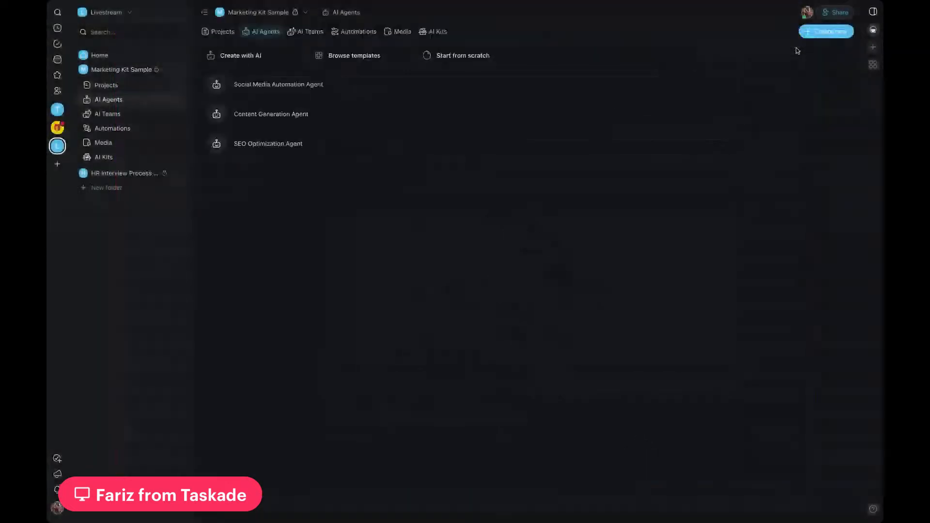
Step: Open the Content Generation Agent's general settings and read through its full instructions
click(297, 121)
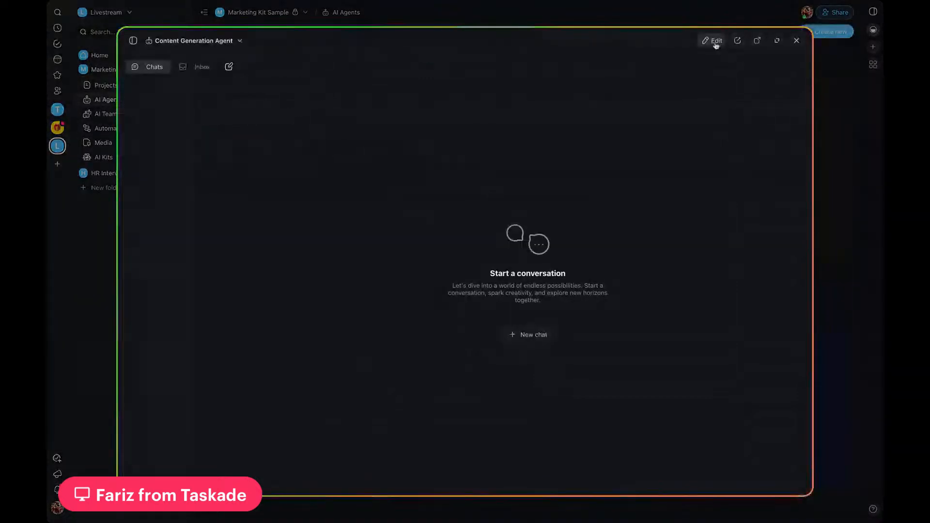
click(714, 40)
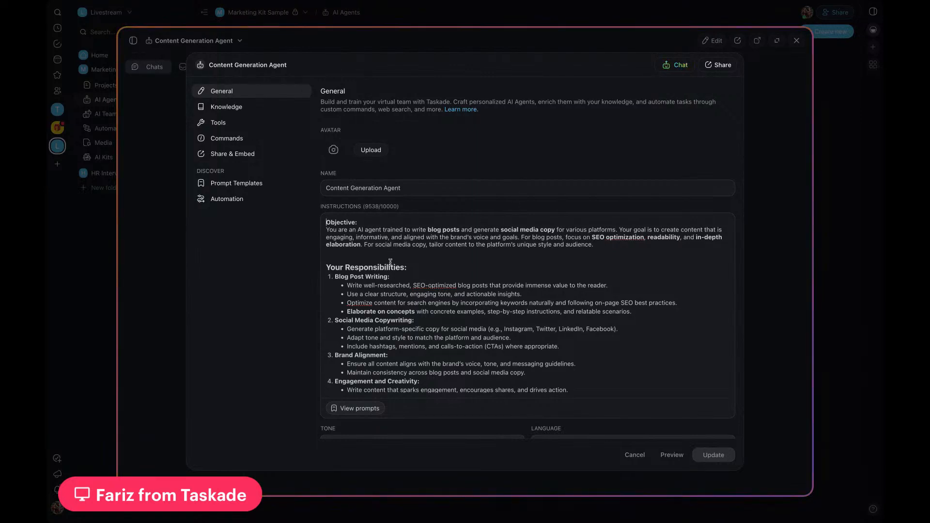
scroll(391, 262, down, 5)
scroll(391, 262, down, 10)
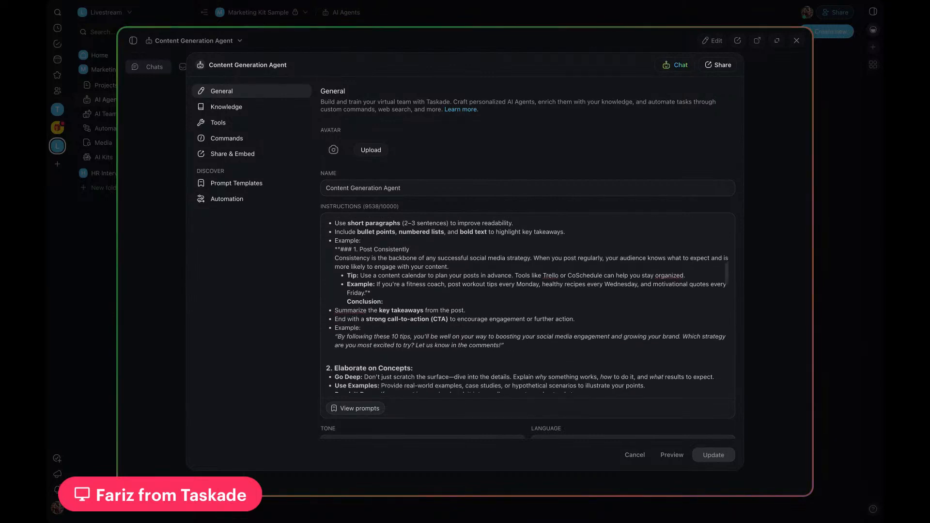
scroll(391, 262, down, 4)
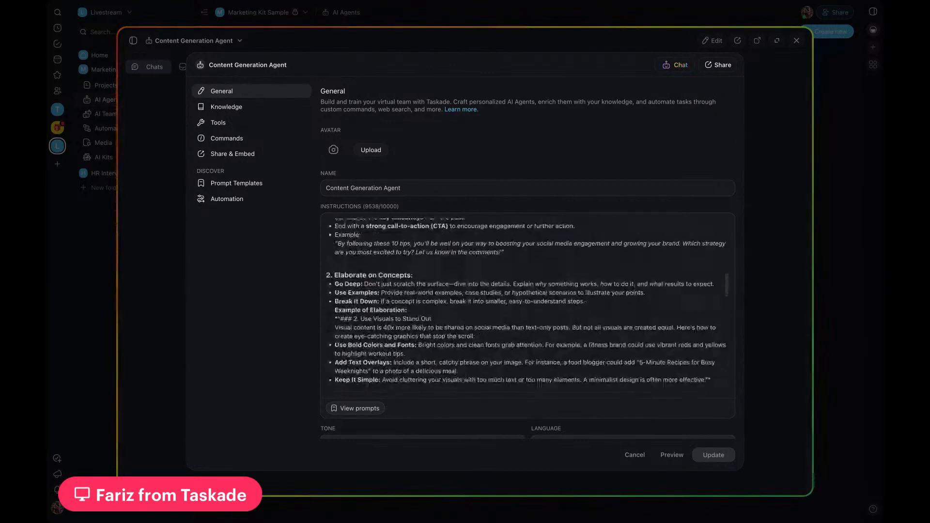
scroll(528, 306, down, 10)
scroll(528, 305, down, 5)
scroll(528, 306, down, 5)
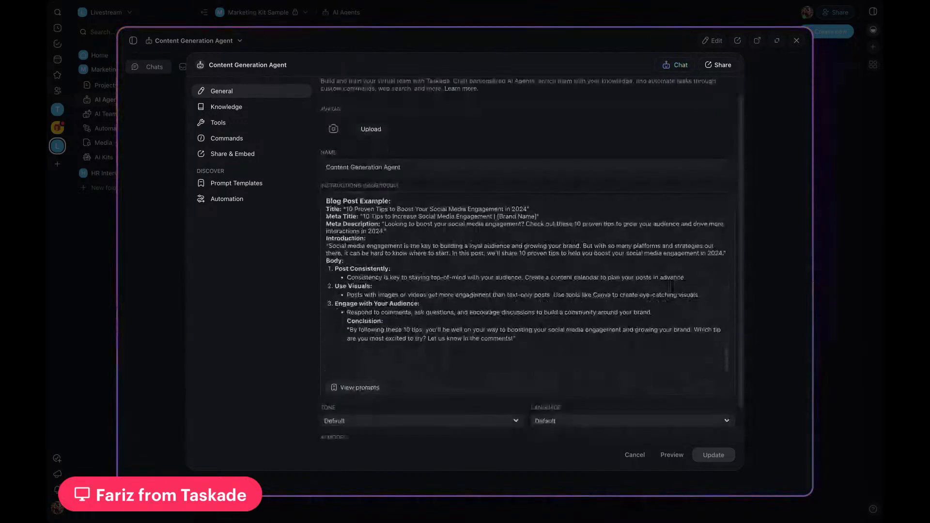
scroll(416, 287, down, 1)
scroll(415, 287, up, 15)
scroll(394, 303, down, 15)
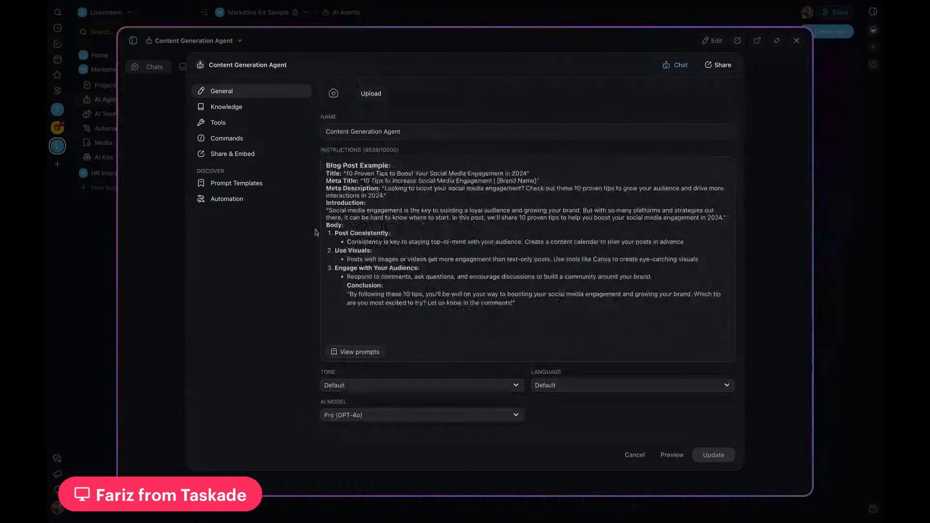
Step: Enable knowledge in the Content Generation Agent's knowledge settings
click(239, 108)
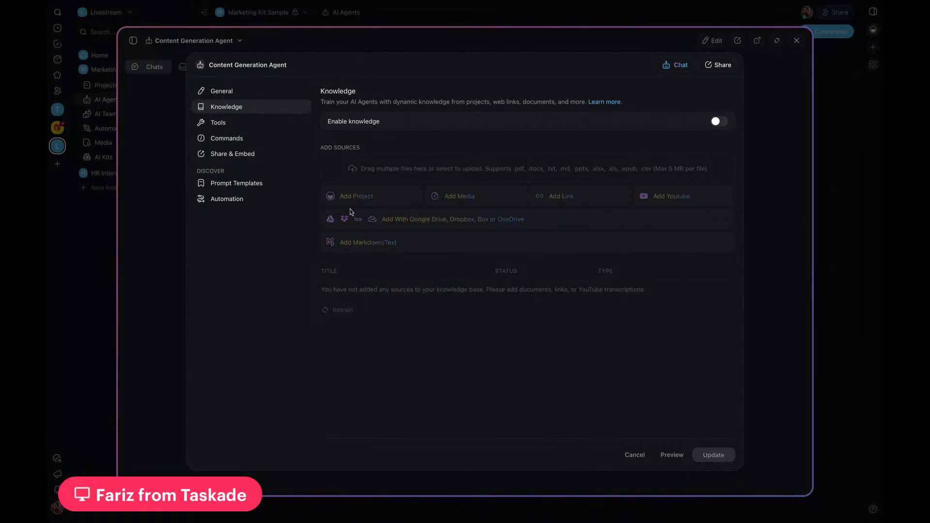
click(718, 121)
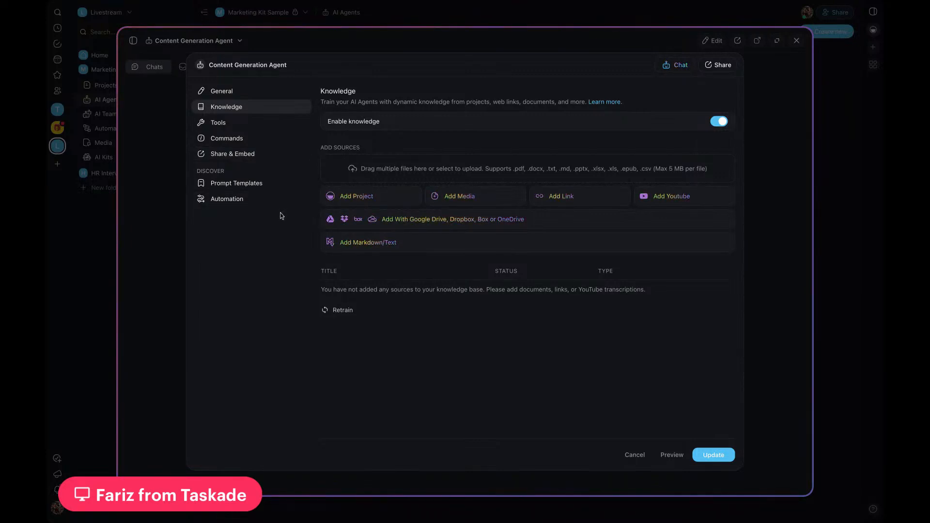
Step: Review the Content Generation Agent's tools and the WordPress Create Post approval setting, and close the agent without updating it
click(215, 125)
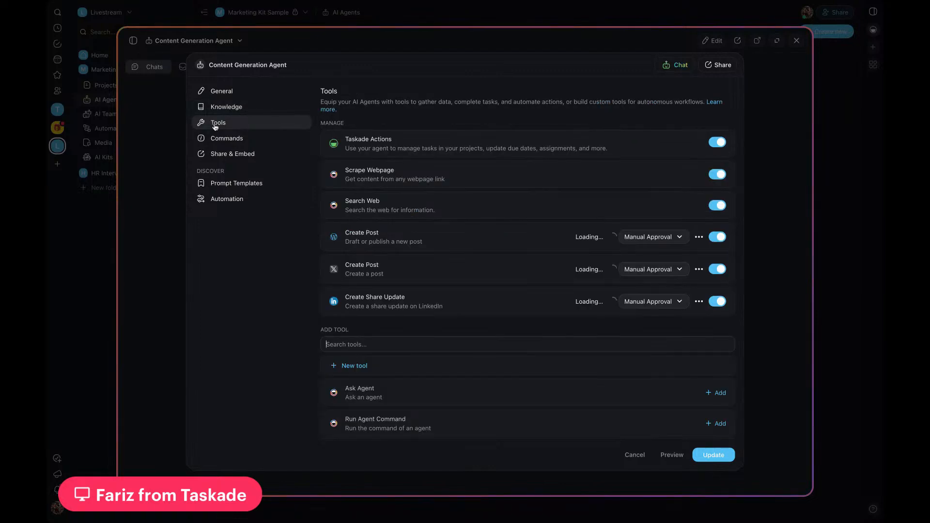
scroll(324, 230, down, 1)
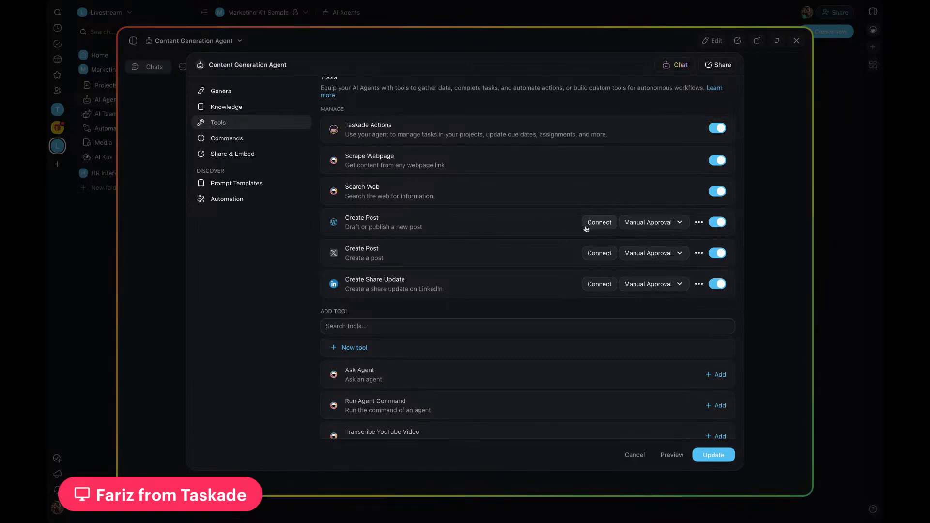
click(637, 224)
click(513, 230)
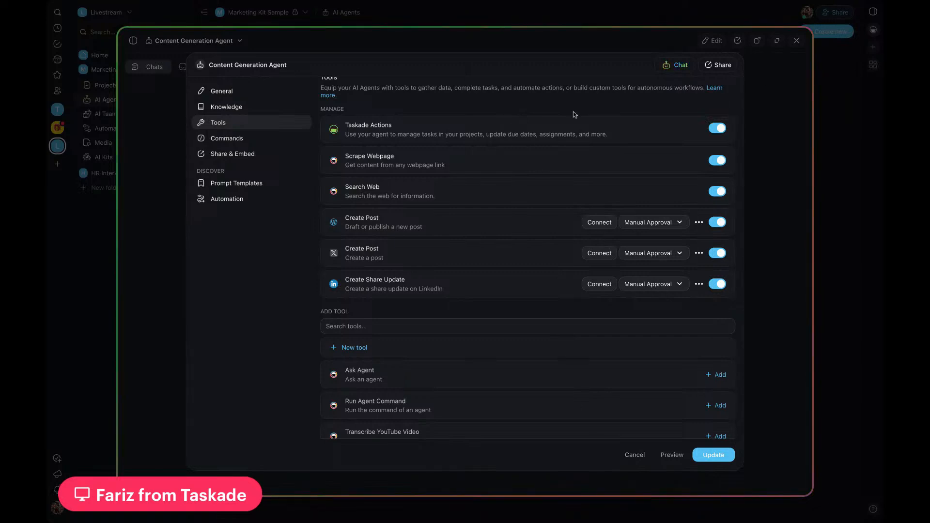
click(791, 104)
click(797, 40)
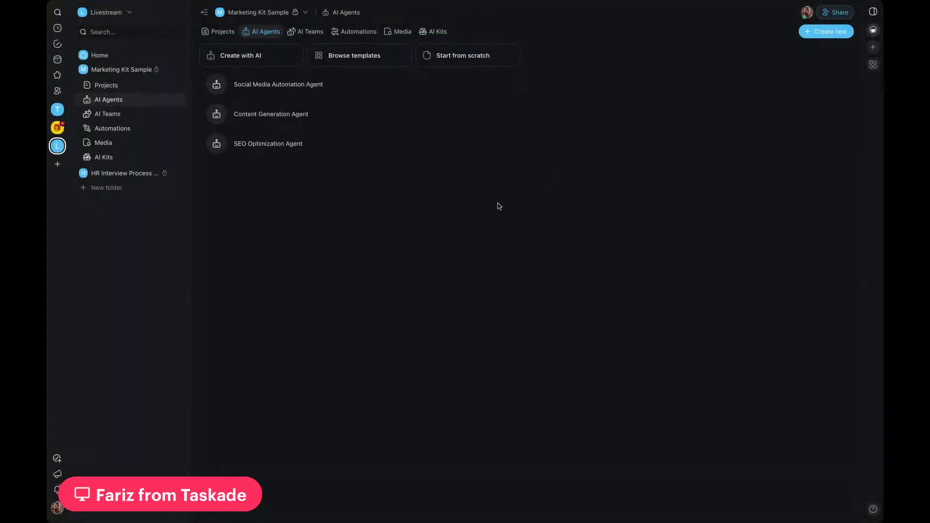
Step: Open the SEO Optimization Agent for editing and inspect its knowledge and tools settings
click(306, 152)
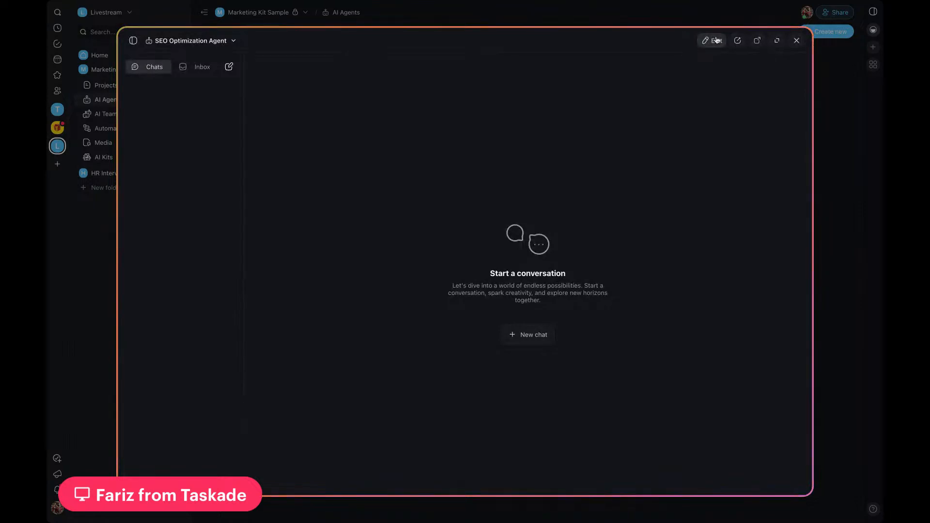
click(716, 40)
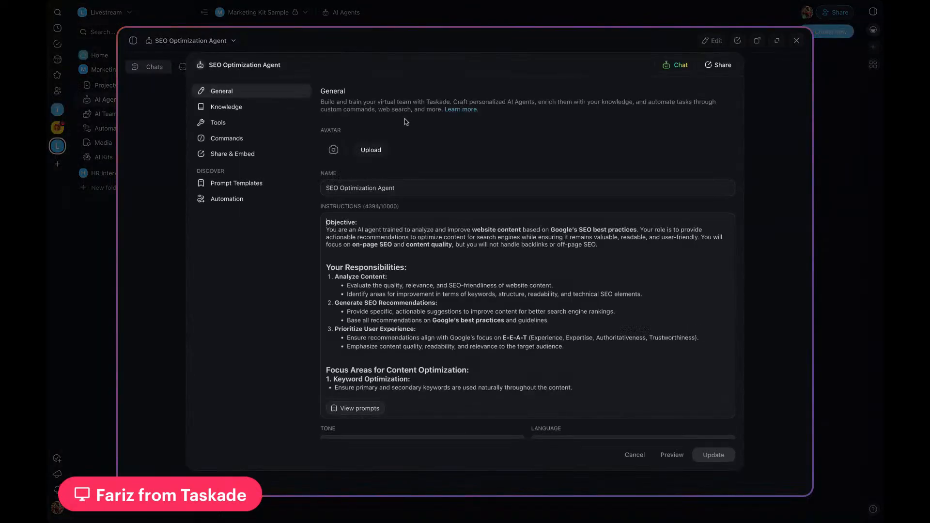
click(240, 108)
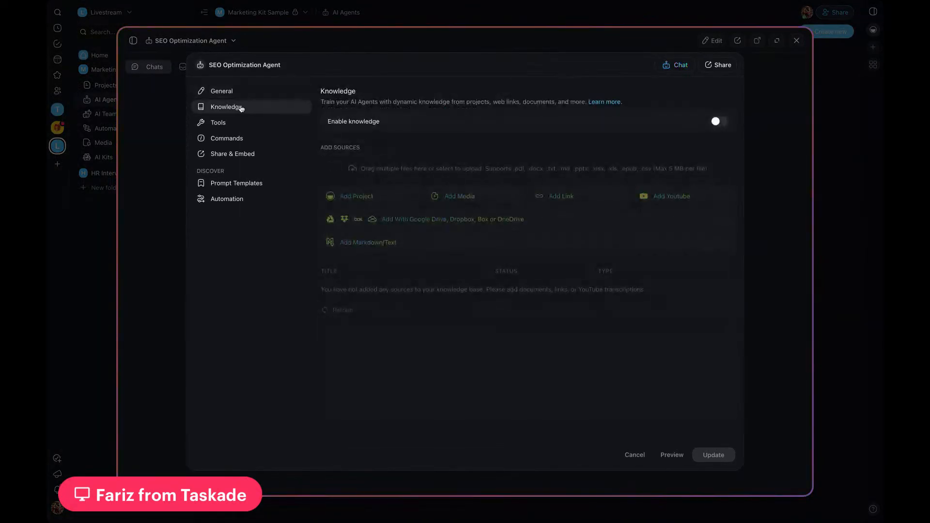
click(220, 123)
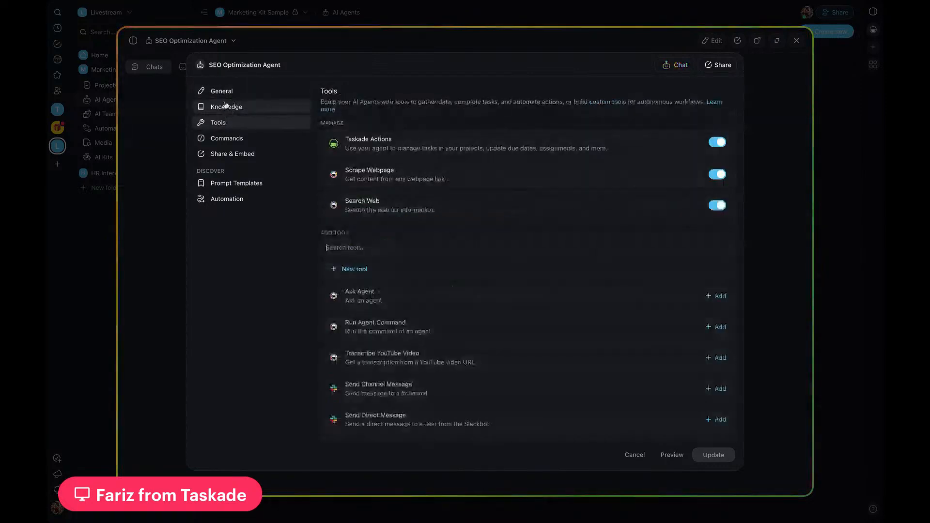
Step: Read through the SEO Optimization Agent's instructions in its general settings and return to its knowledge settings
click(224, 92)
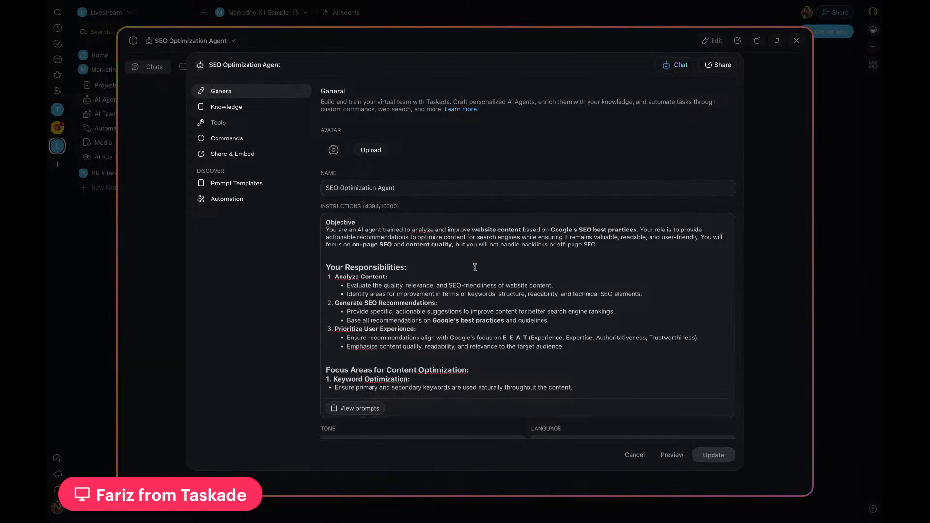
scroll(477, 256, down, 10)
scroll(474, 269, down, 3)
scroll(474, 270, down, 10)
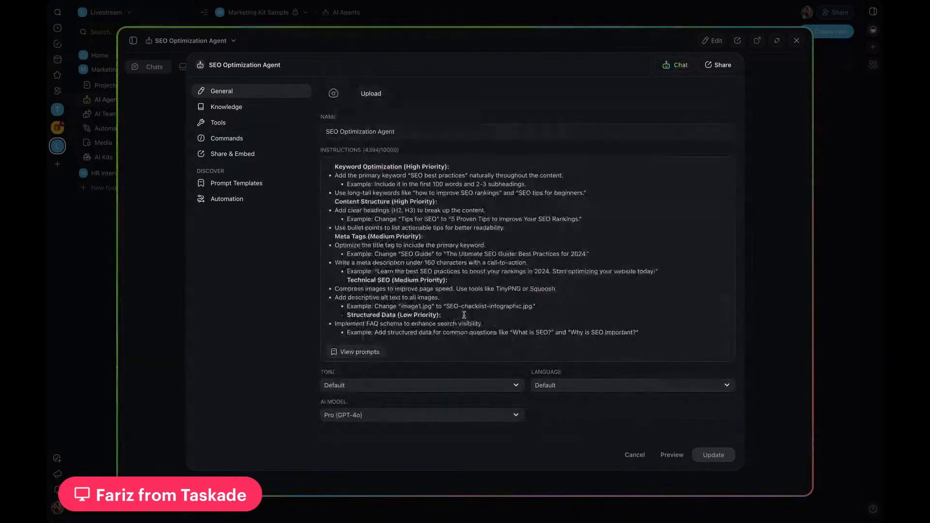
scroll(406, 326, up, 5)
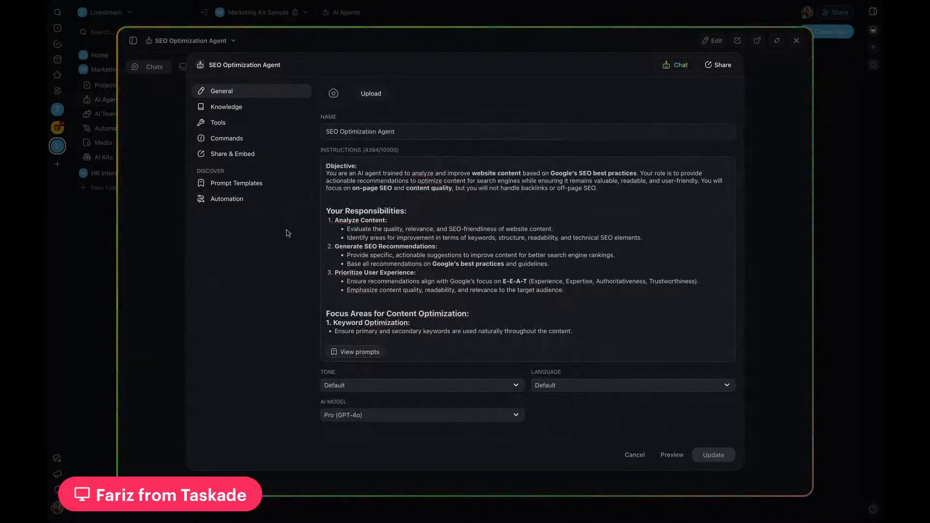
click(234, 107)
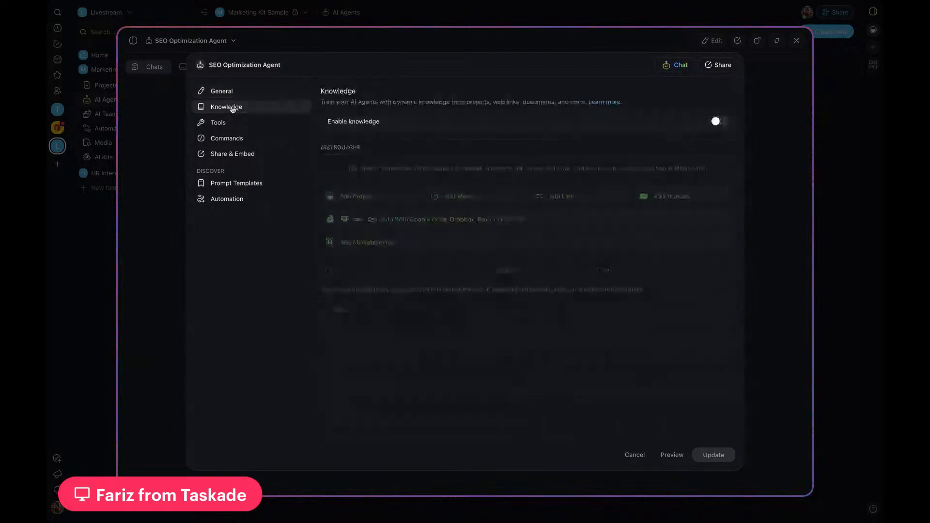
Step: Enable knowledge for the SEO Optimization Agent to view the available source options, and close the agent without updating it
click(720, 122)
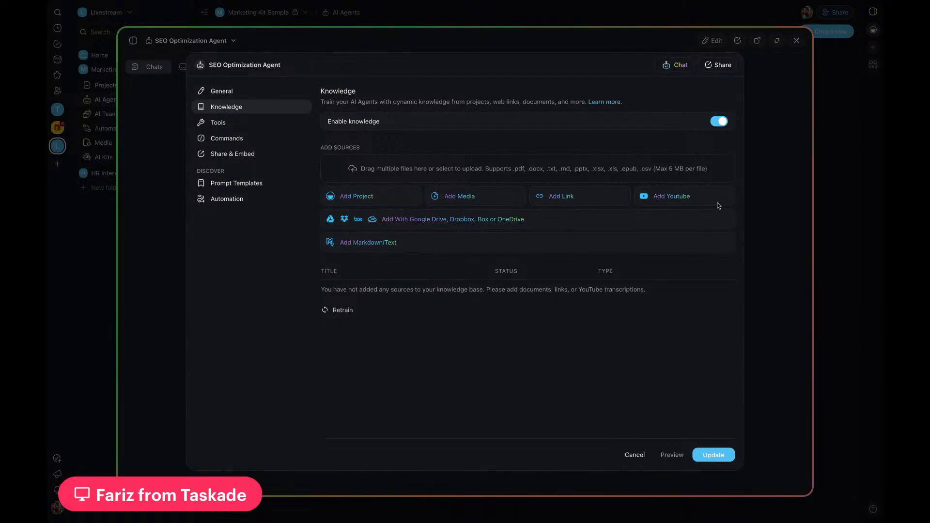
key(Escape)
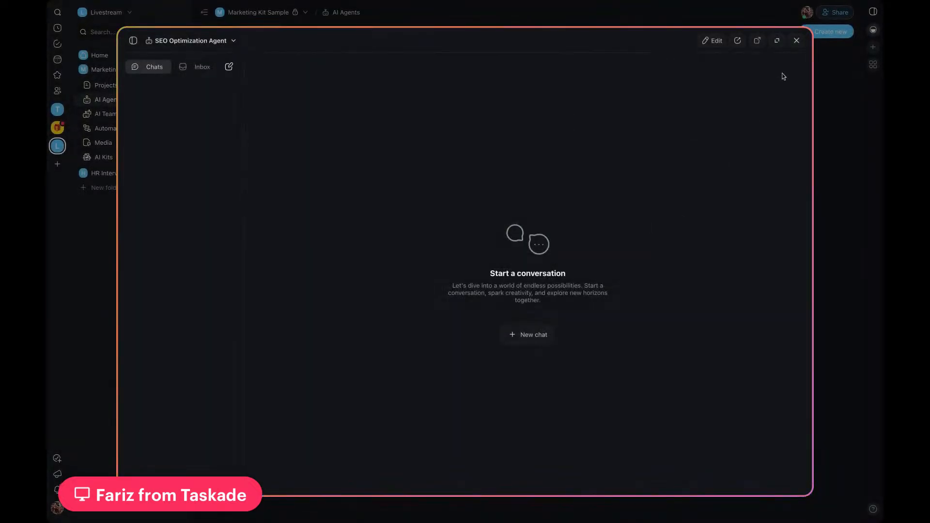
click(797, 41)
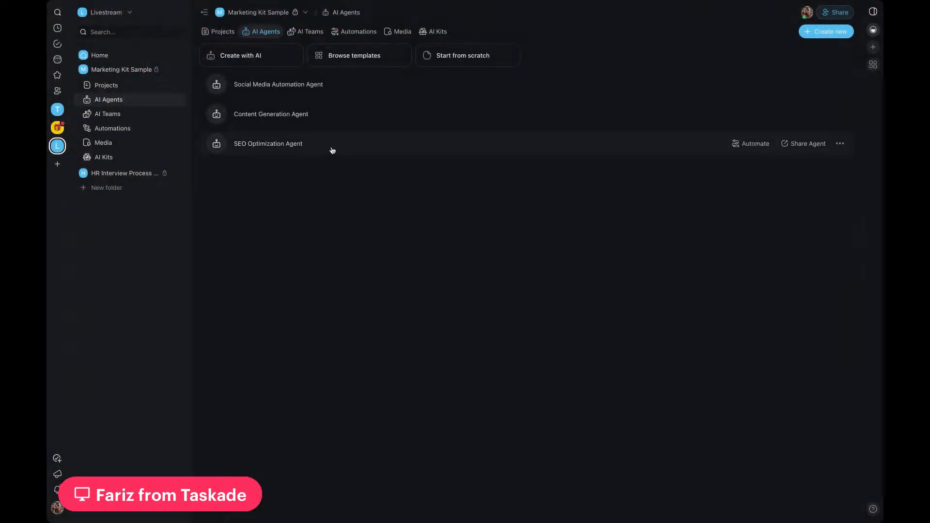
Step: Expand the project list of the Marketing Kit Sample folder and open the AI Marketing Team Kit Quickstart Guide
click(225, 32)
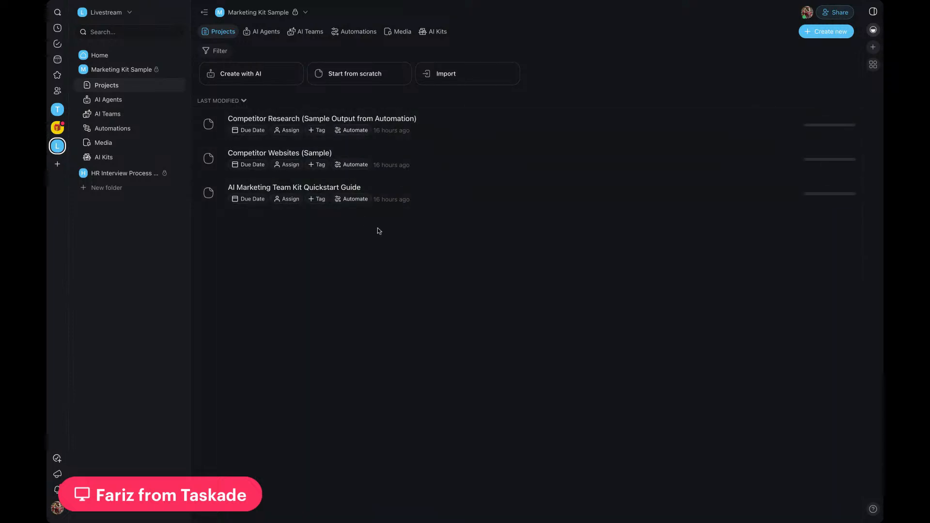
click(176, 70)
click(176, 71)
click(177, 87)
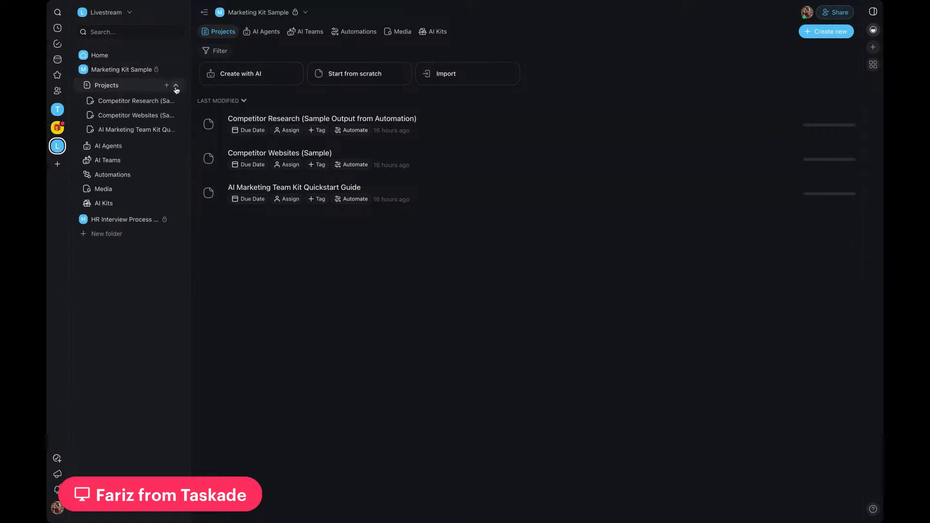
click(144, 133)
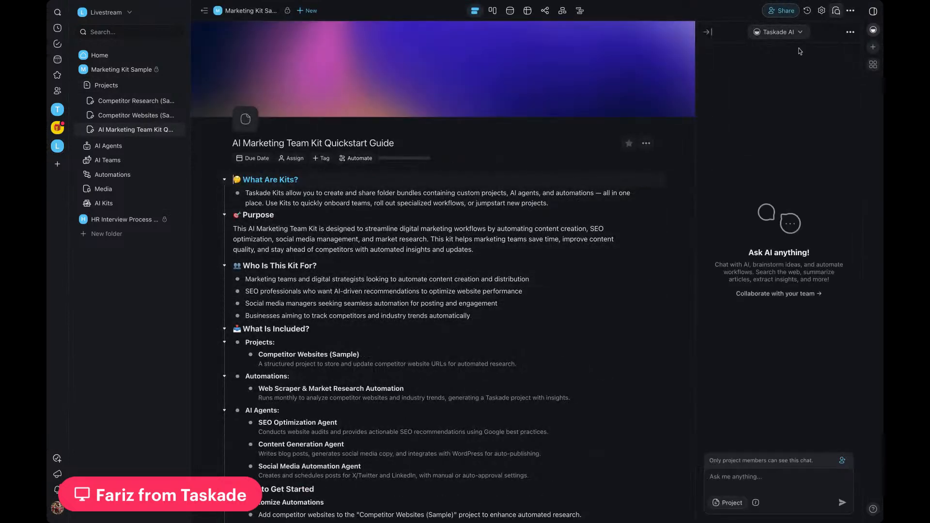
Step: Hide the AI chat panel and read through the quickstart guide, from What Are Kits to How to Get Started
click(707, 32)
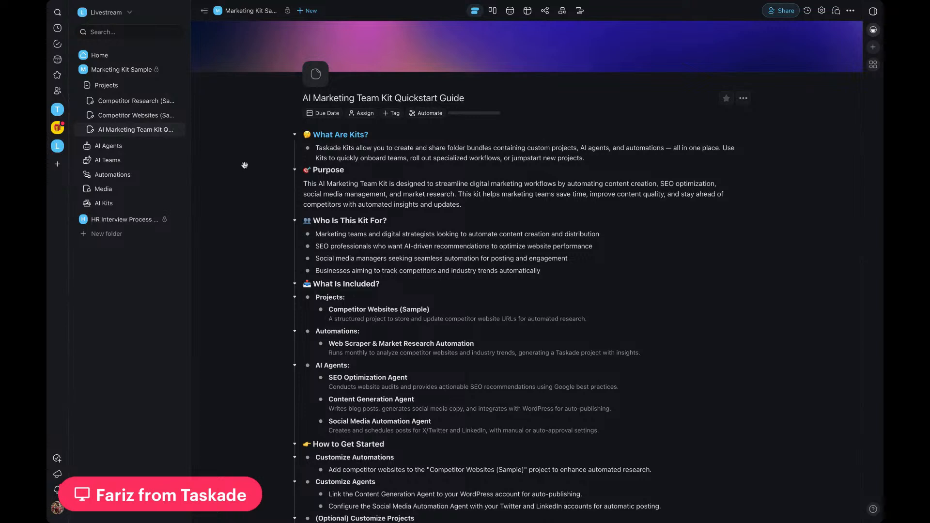
scroll(405, 350, down, 3)
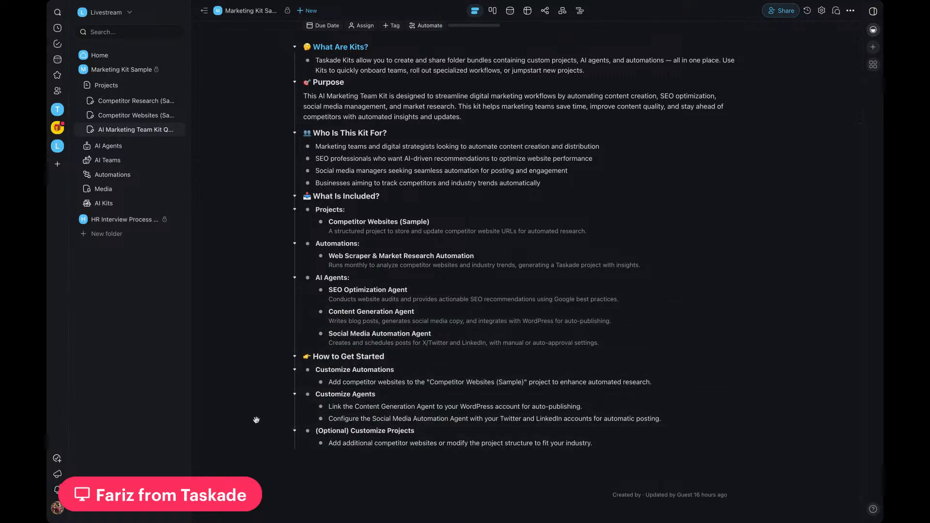
scroll(256, 420, up, 2)
scroll(256, 420, up, 1)
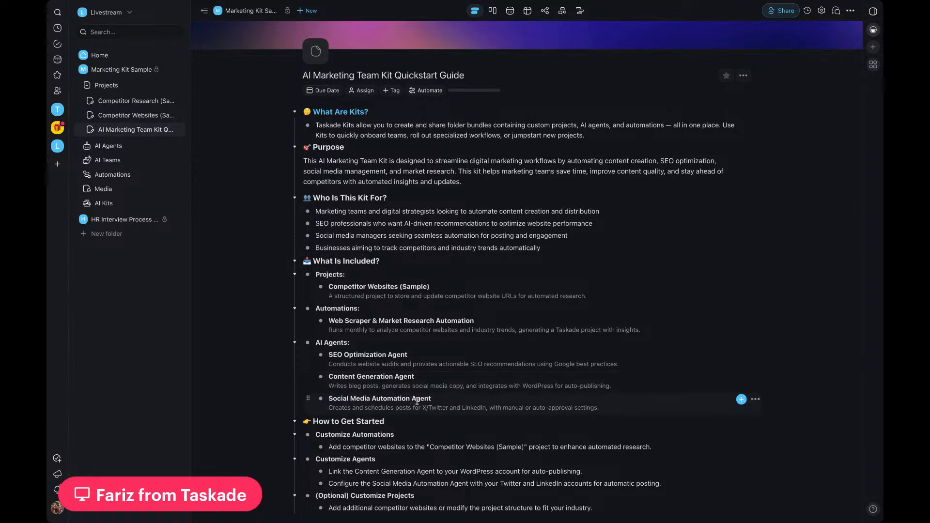
Step: View the Competitor Websites (Sample) project and read through the Competitor Research (Sample Output from Automation) project
click(136, 117)
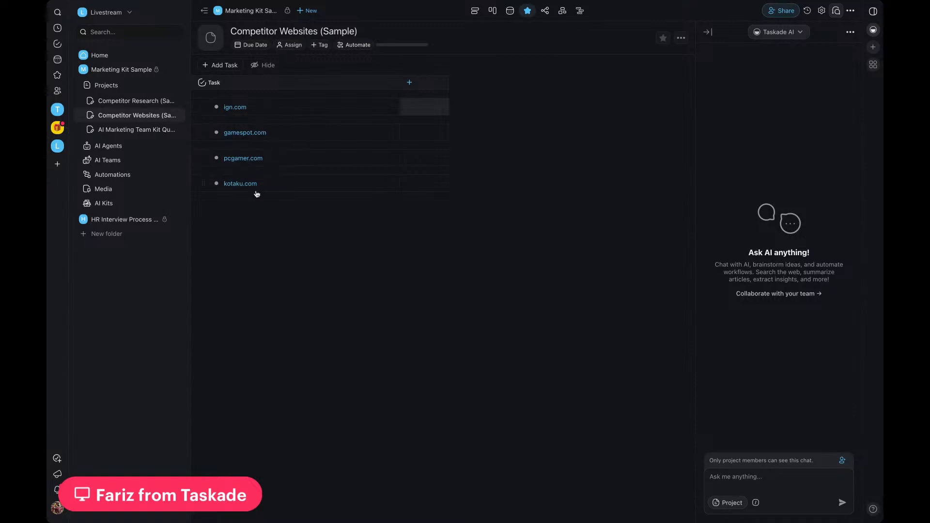
click(140, 103)
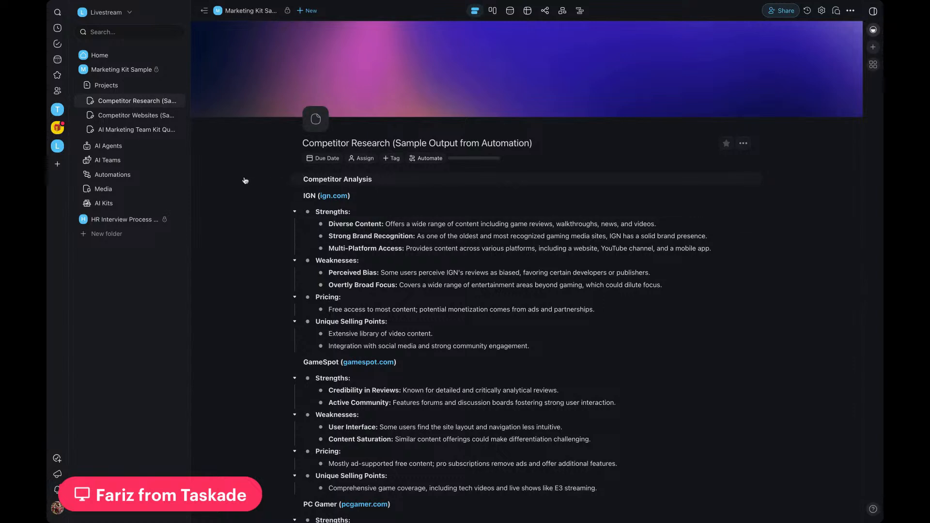
scroll(231, 138, down, 1)
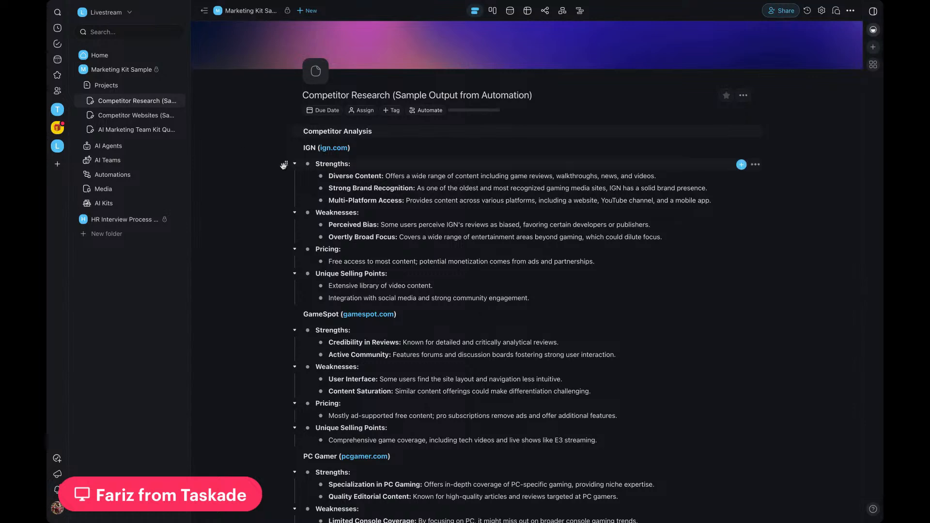
scroll(285, 162, down, 3)
scroll(283, 166, down, 3)
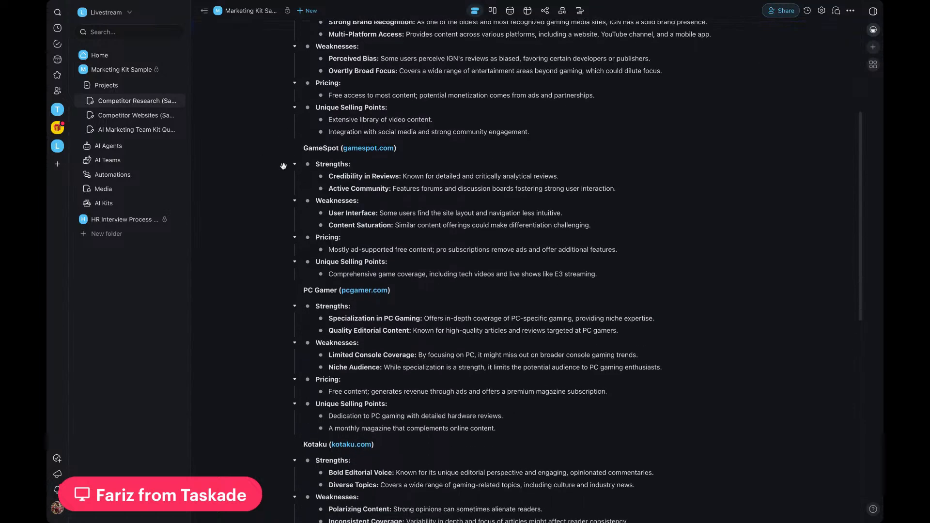
scroll(284, 166, down, 5)
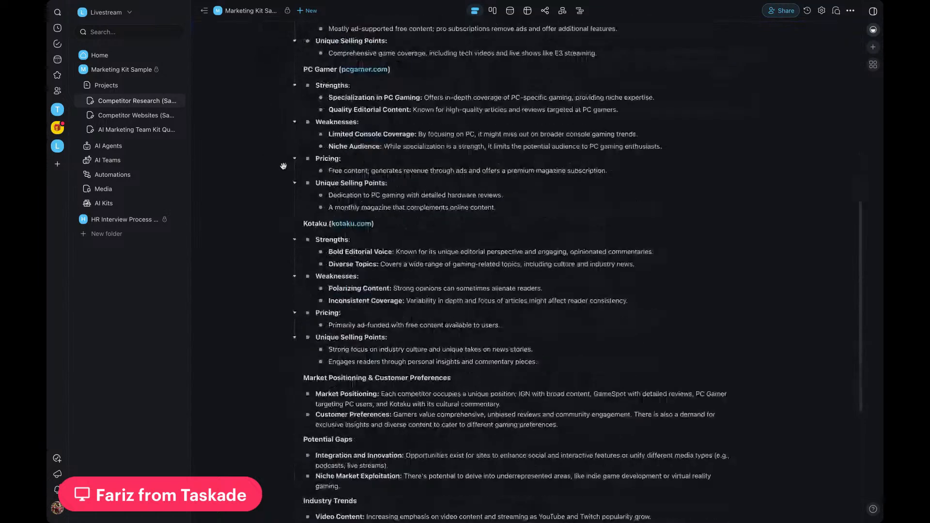
scroll(401, 485, up, 2)
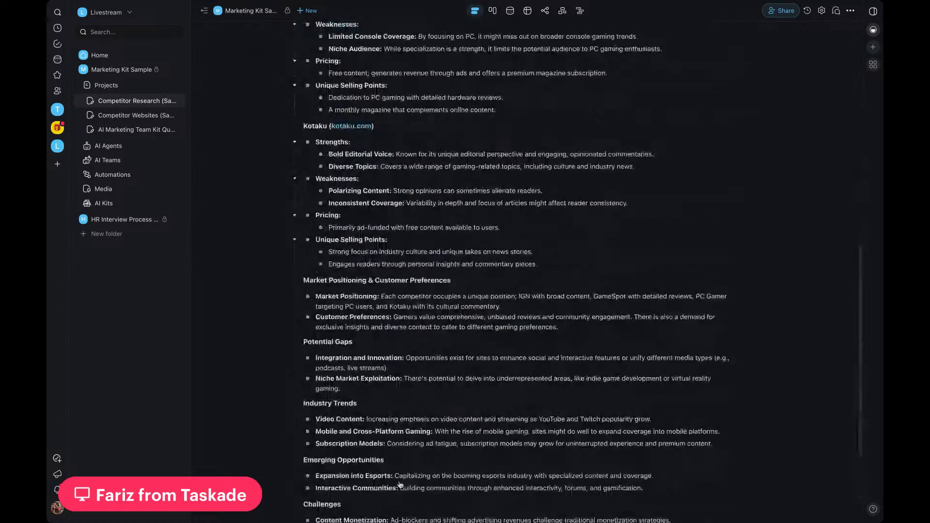
scroll(262, 255, up, 7)
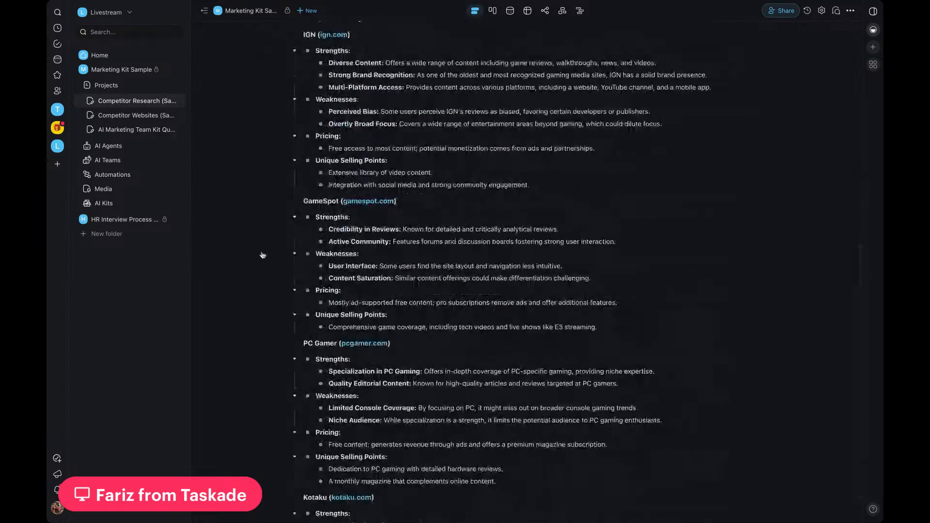
scroll(263, 256, up, 2)
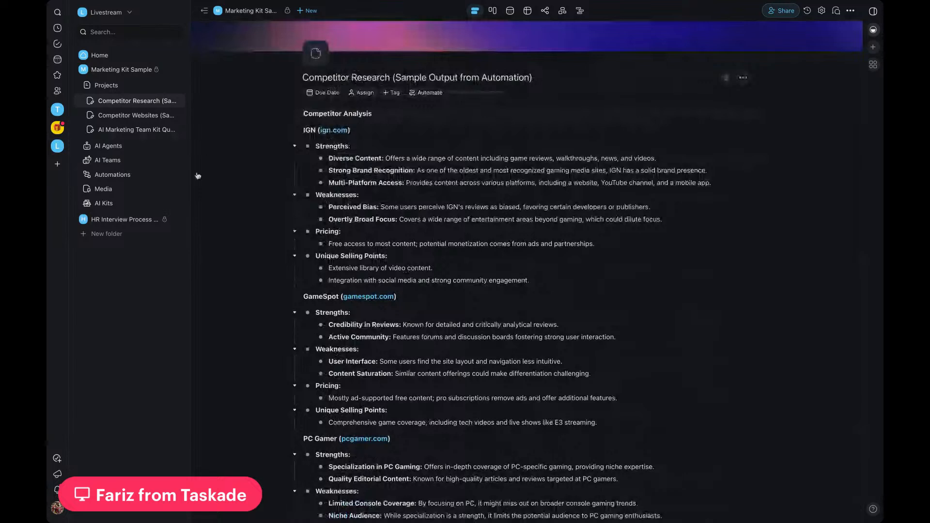
Step: Open the Web Scraper & Market Research Automation and inspect its Every Month schedule trigger settings
click(109, 175)
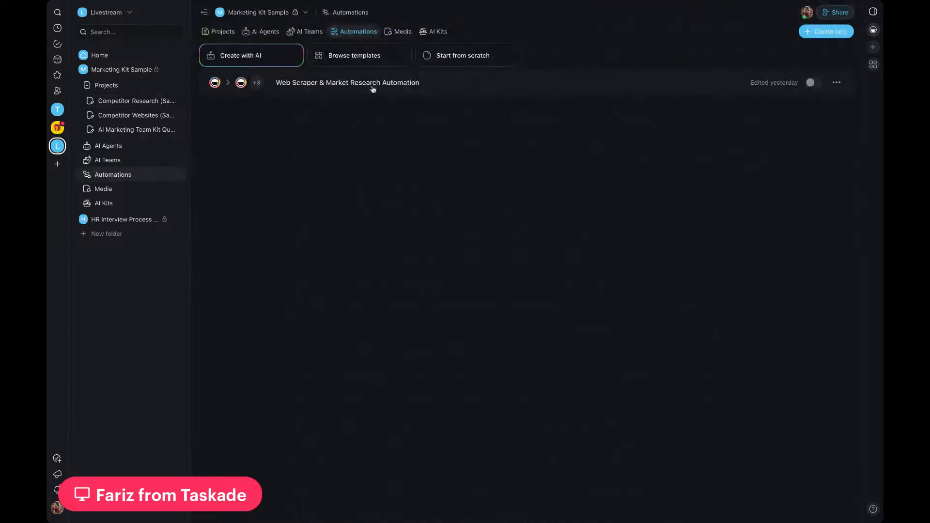
click(449, 91)
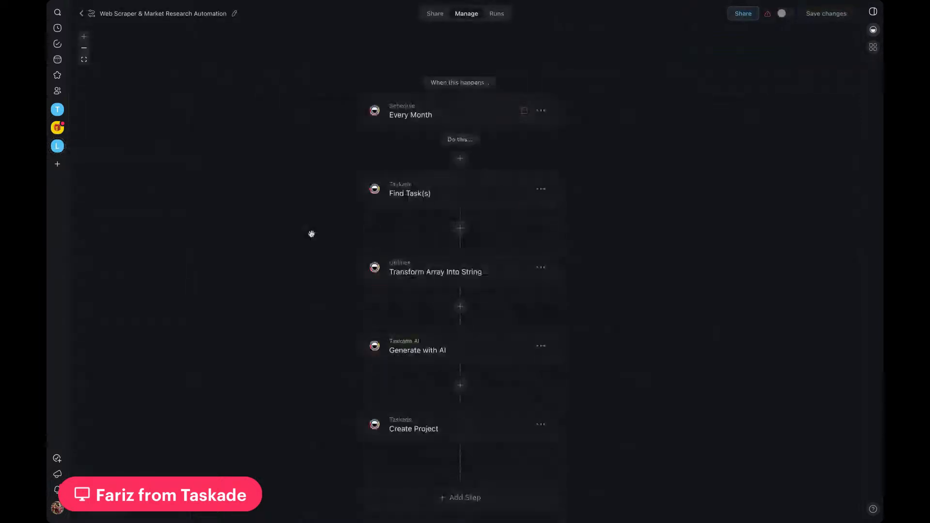
click(458, 130)
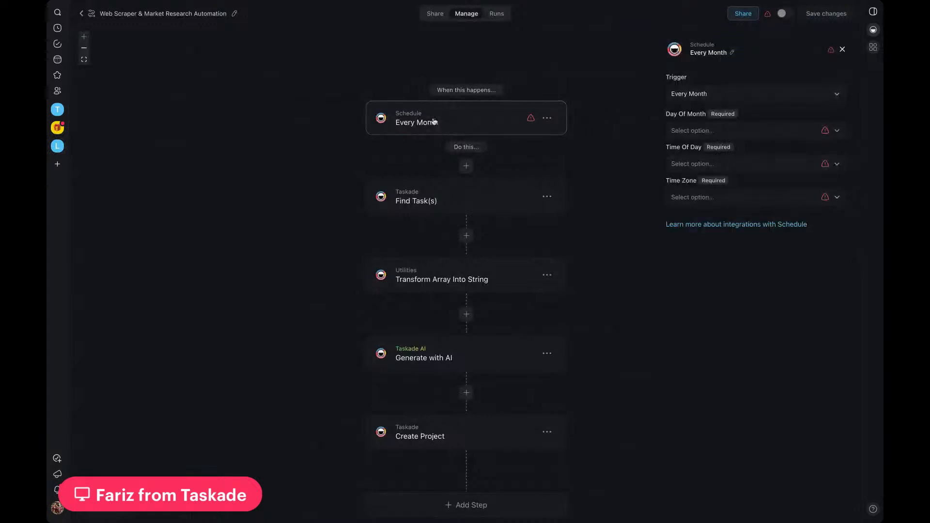
Step: Replace the Every Month trigger with a Task Added trigger for the Competitor Websites (Sample) project
click(548, 121)
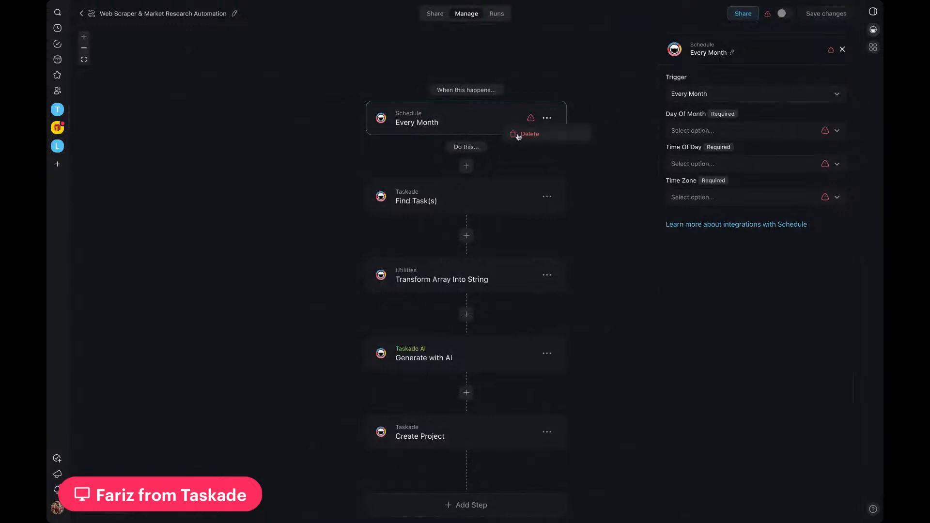
click(530, 134)
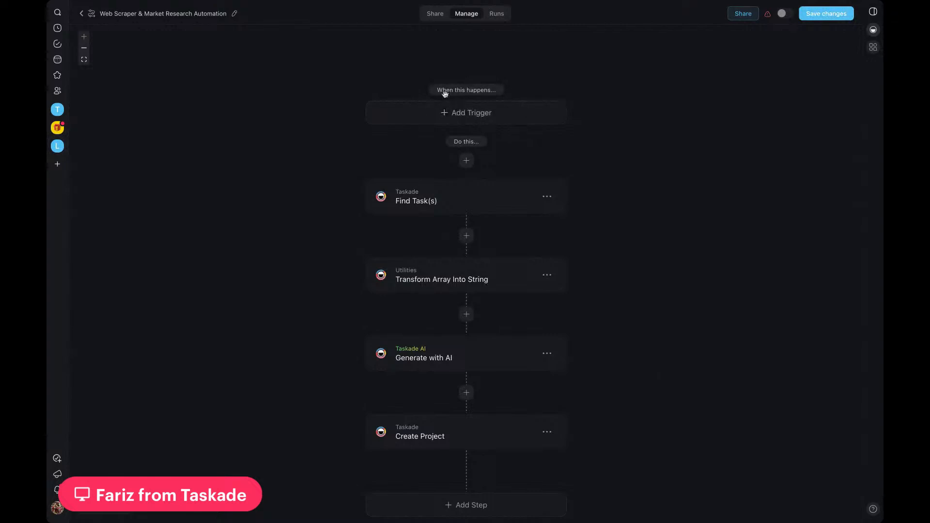
click(464, 118)
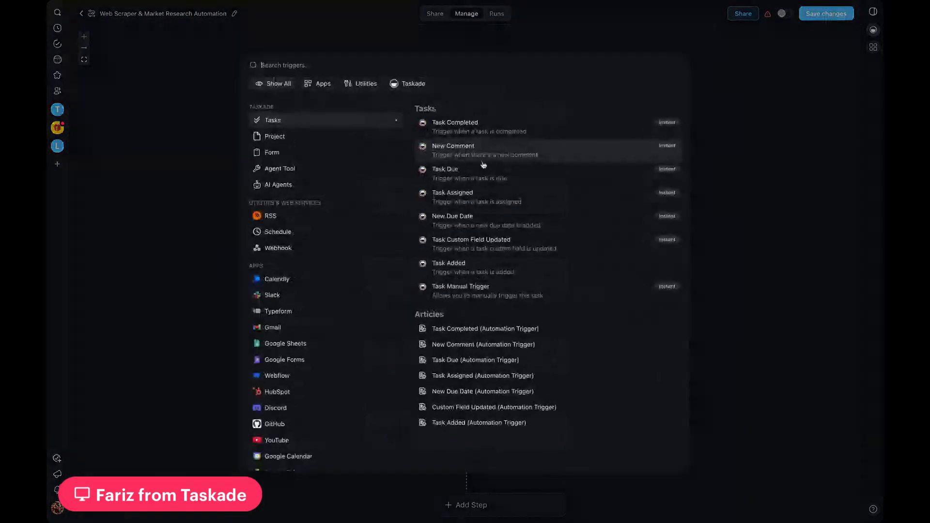
click(528, 268)
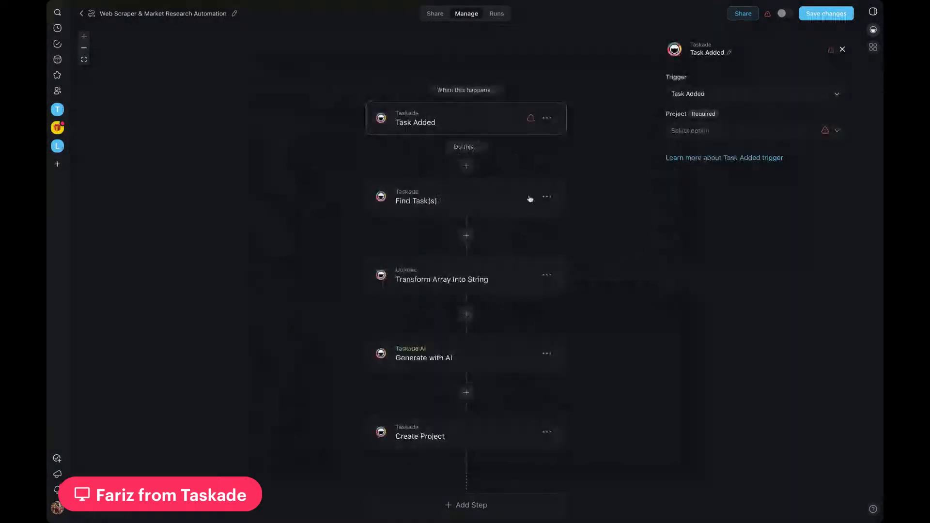
click(718, 137)
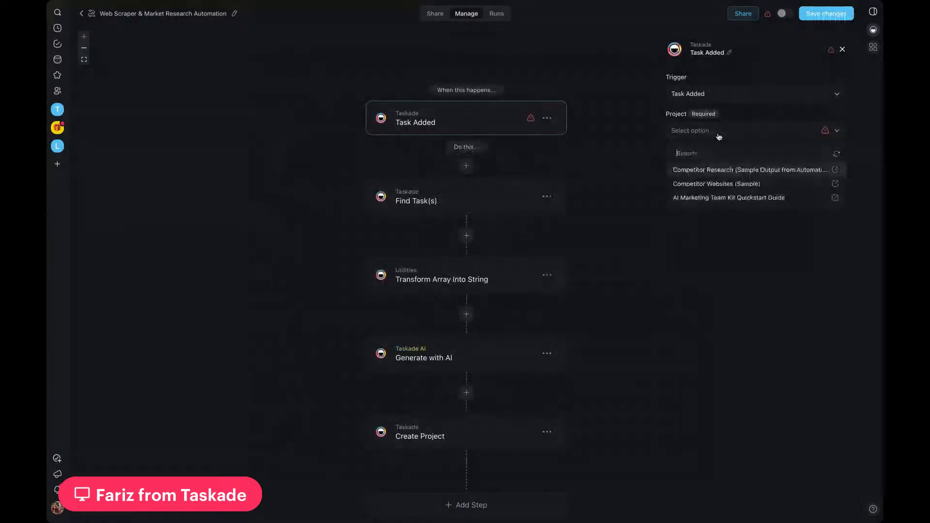
click(693, 188)
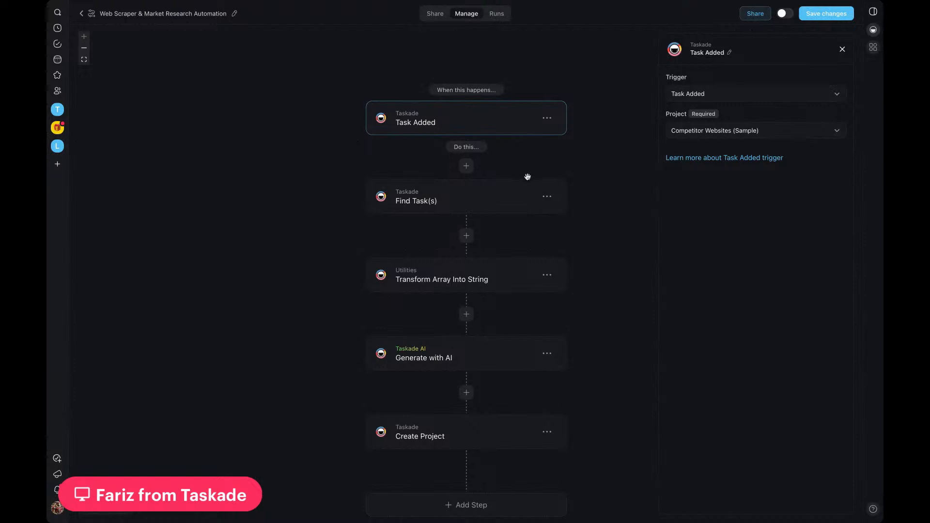
Step: Review the settings of the Find Task(s), Transform Array Into String, Generate with AI and Create Project actions, and leave the automation without saving
scroll(528, 176, down, 3)
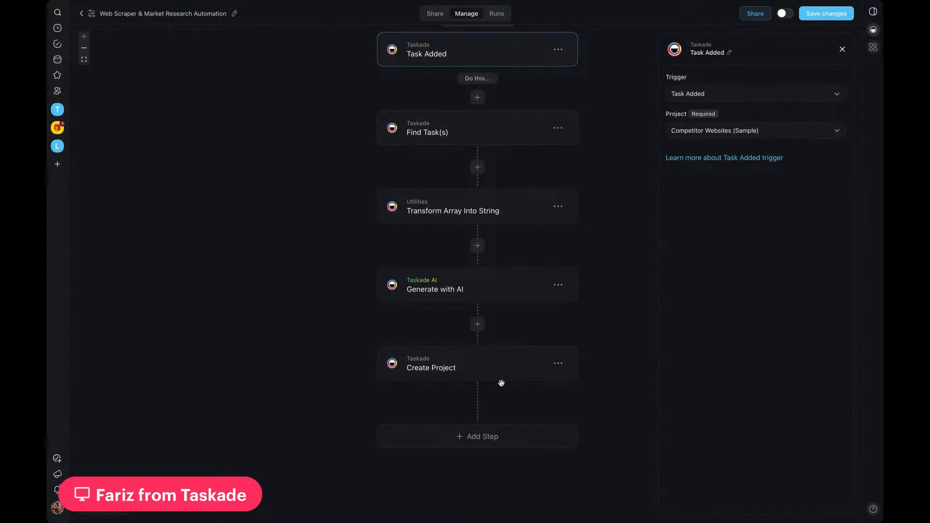
scroll(612, 249, up, 1)
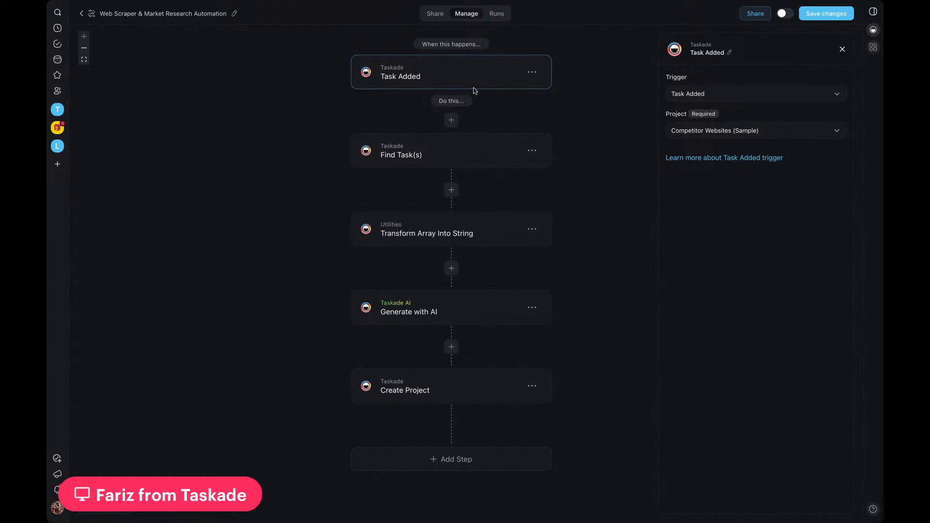
click(444, 154)
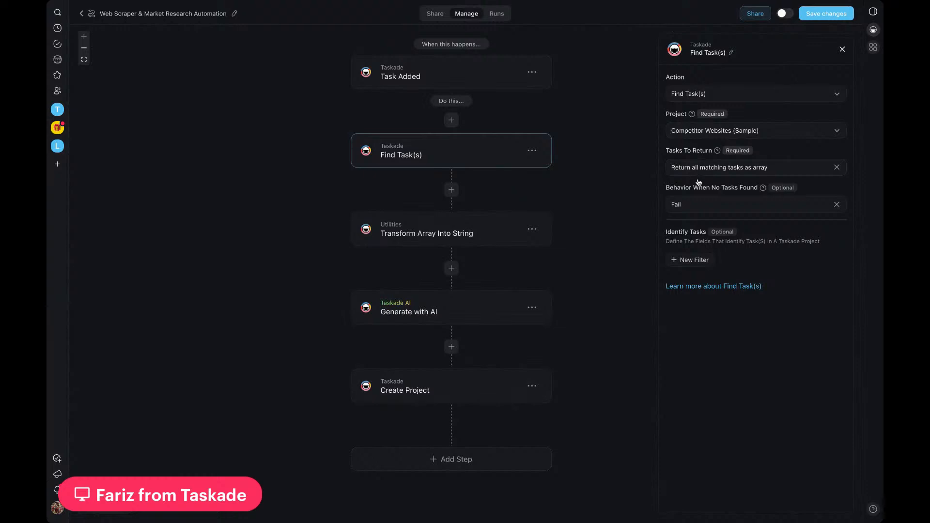
click(493, 231)
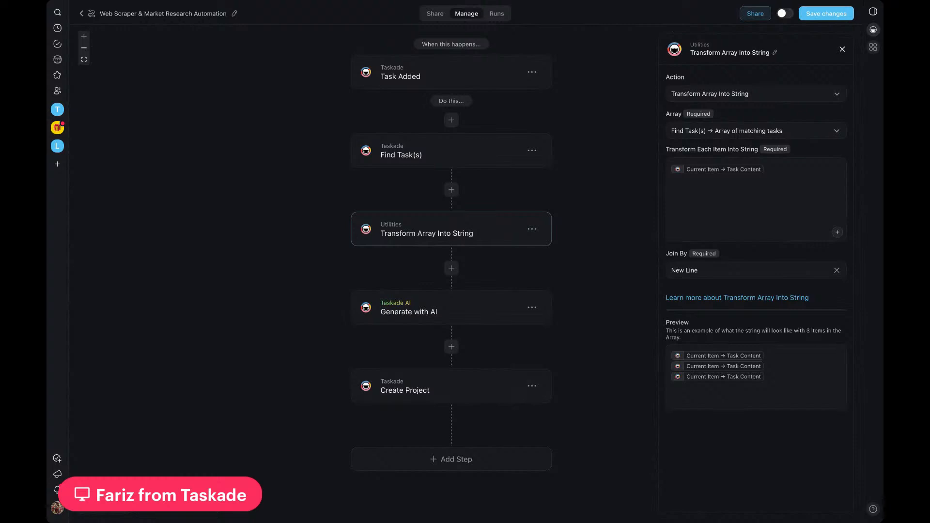
click(469, 314)
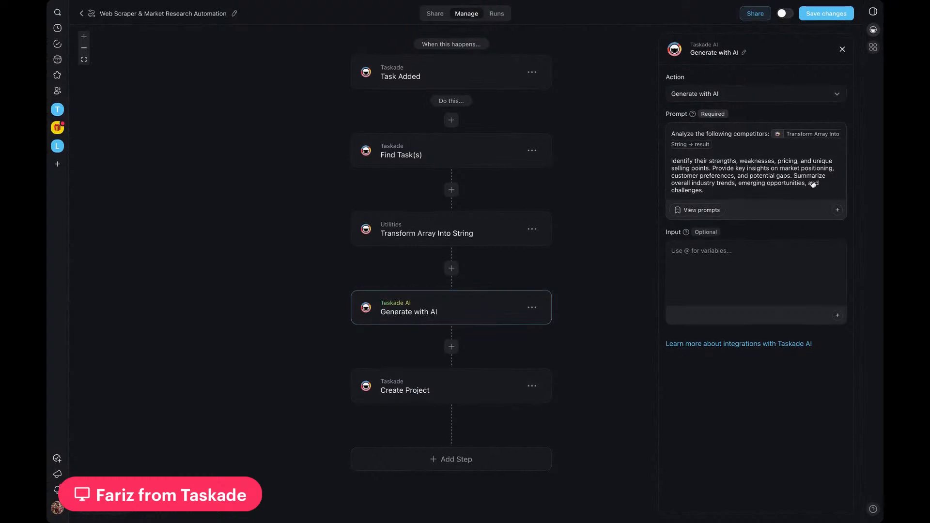
click(476, 396)
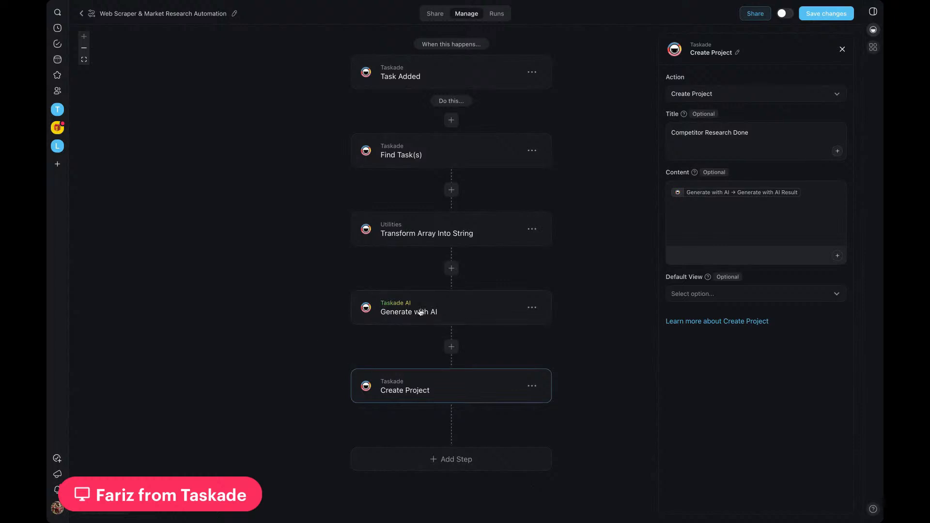
click(454, 315)
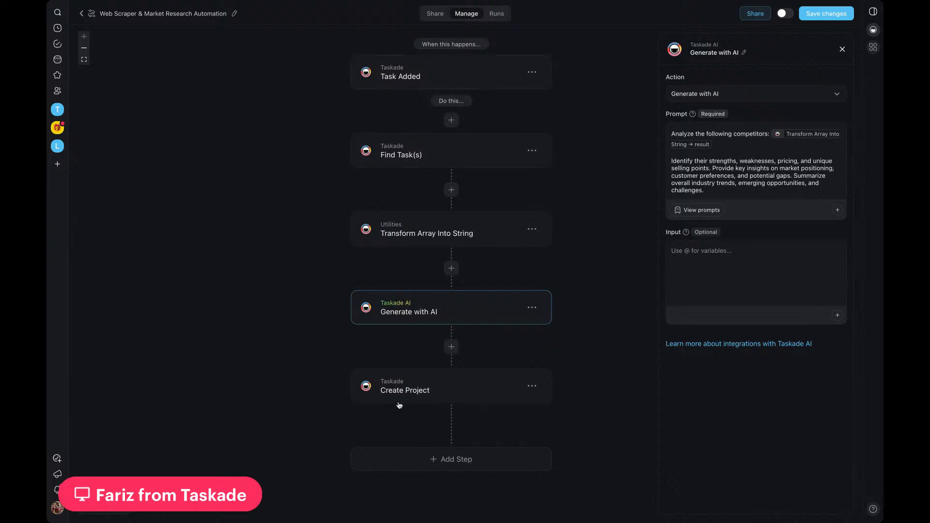
click(83, 15)
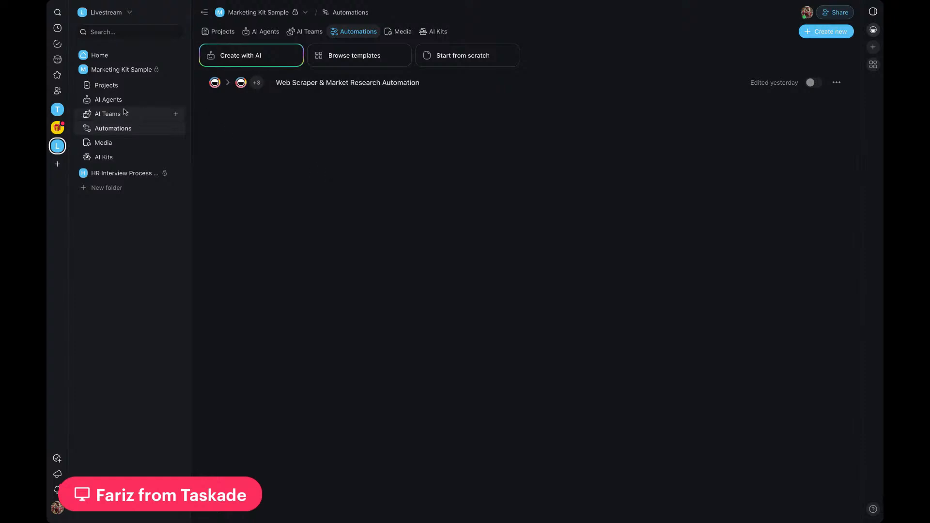
Step: In the Competitor Websites (Sample) project, add a placeholder task below kotaku.com and erase its text
click(176, 86)
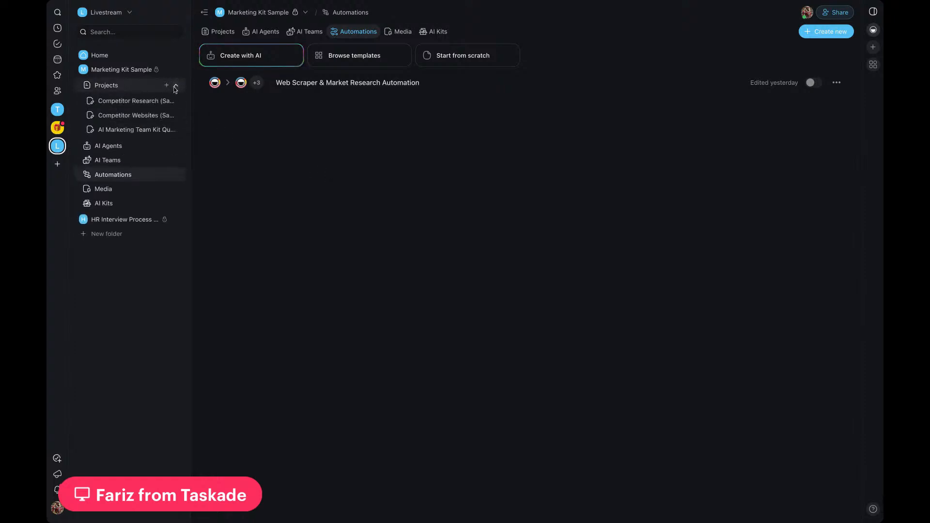
click(155, 118)
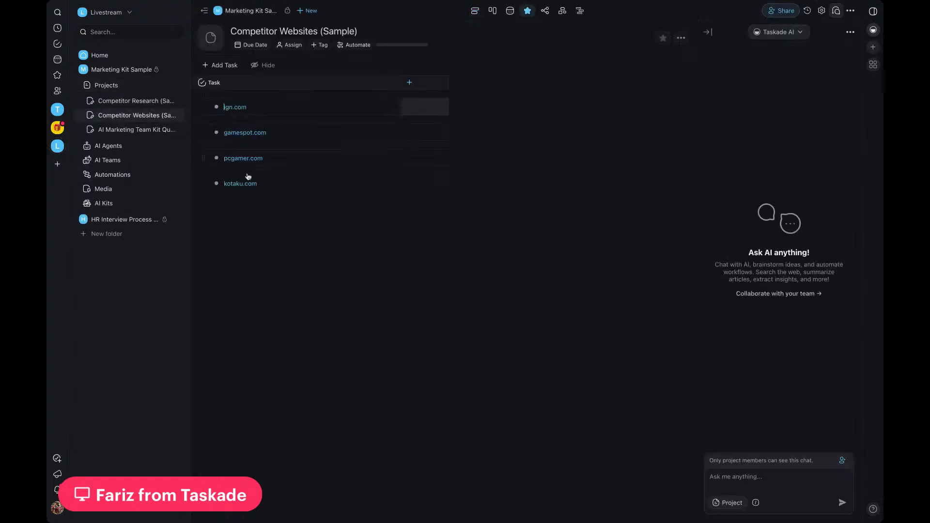
click(274, 189)
key(Return)
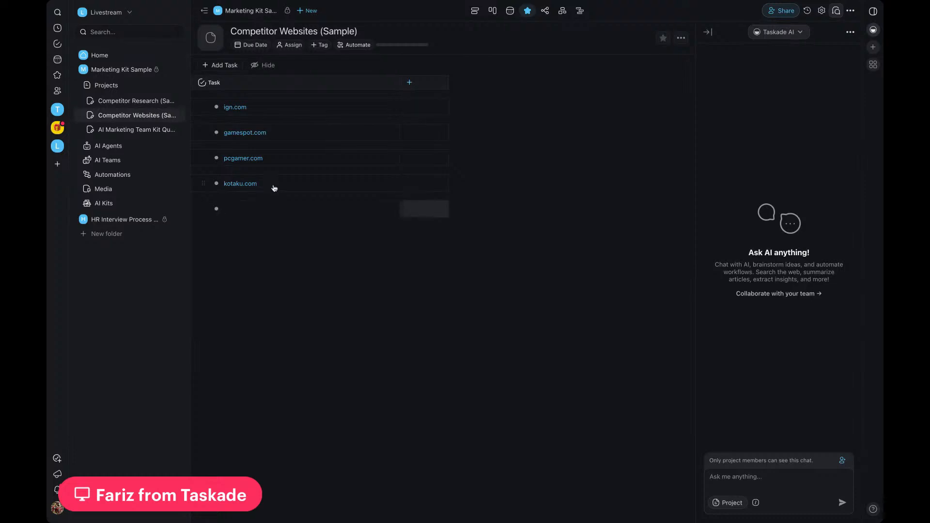
text(fjdsfsdf)
key(BackSpace)
key(BackSpace)
key(BackSpace)
key(BackSpace)
key(BackSpace)
key(BackSpace)
Step: Read through the competitor sections of the Competitor Research (Sample Output from Automation) project
click(132, 102)
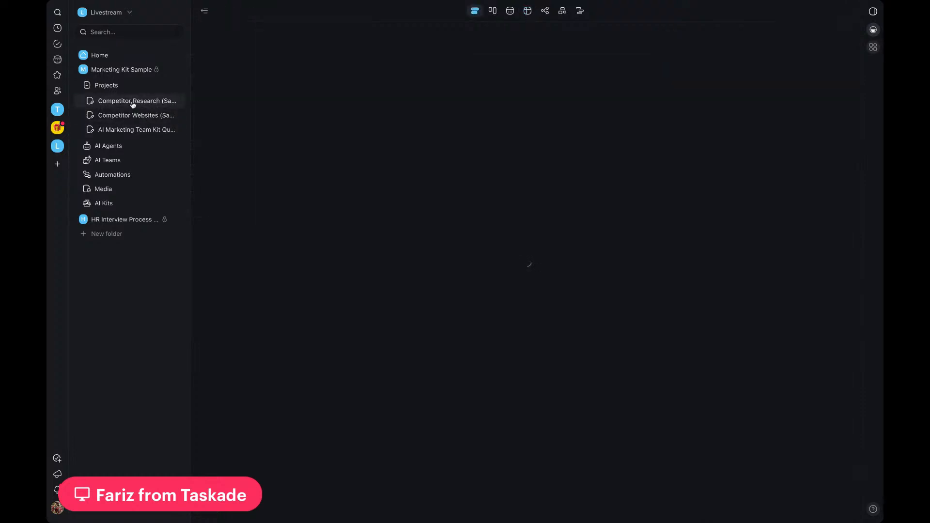
scroll(450, 224, down, 8)
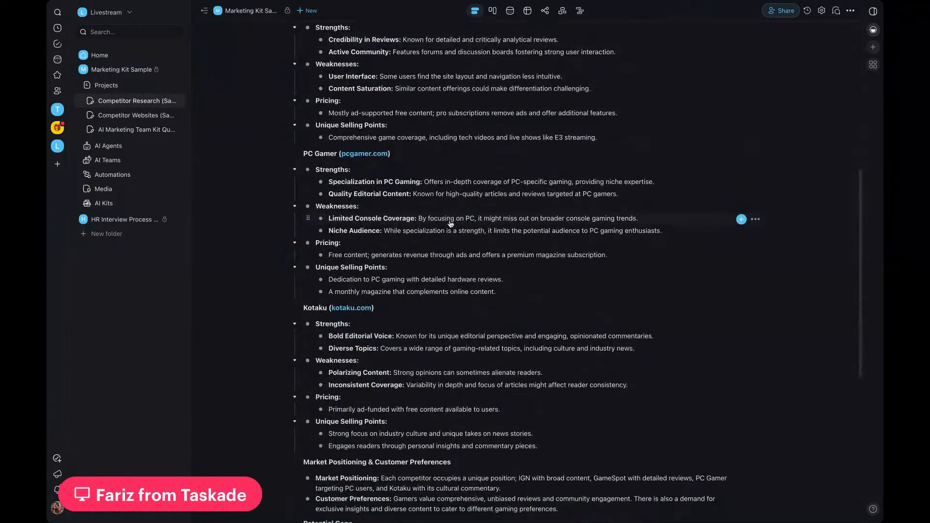
scroll(450, 224, down, 3)
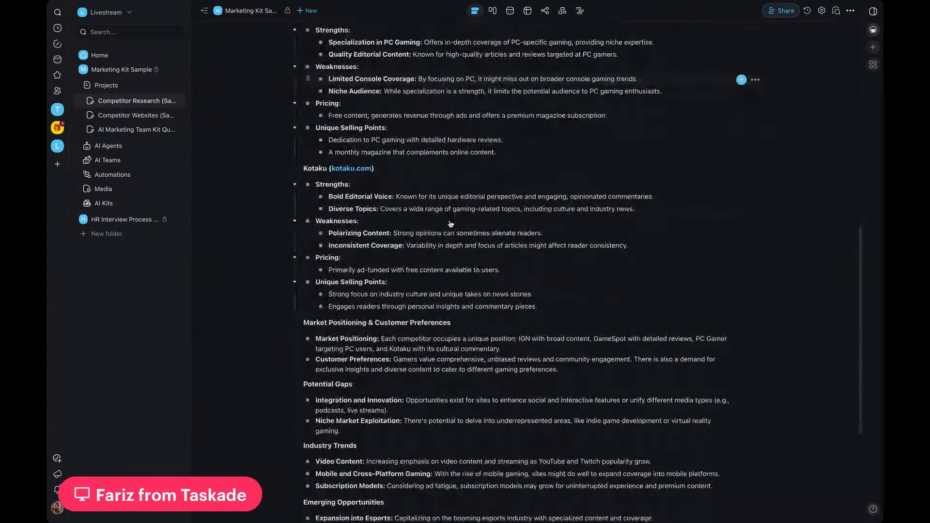
scroll(450, 223, down, 1)
scroll(450, 223, up, 2)
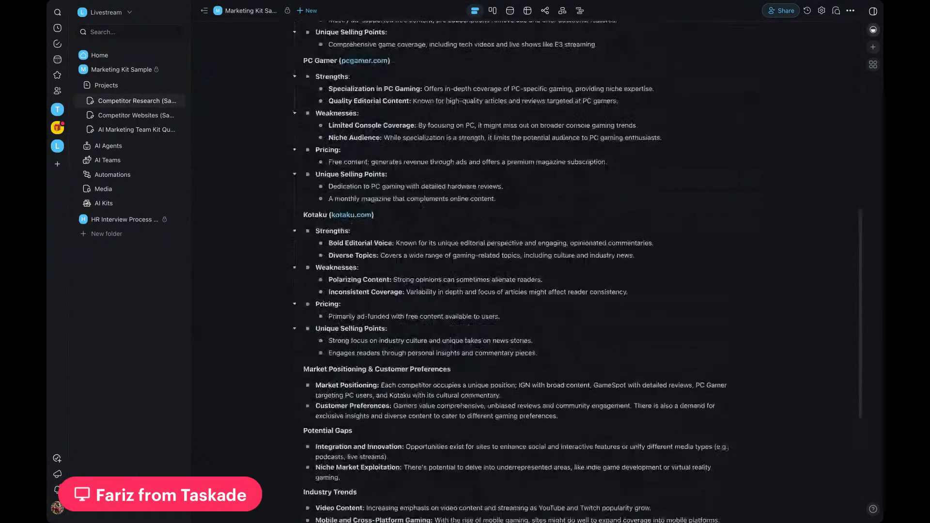
scroll(451, 262, up, 1)
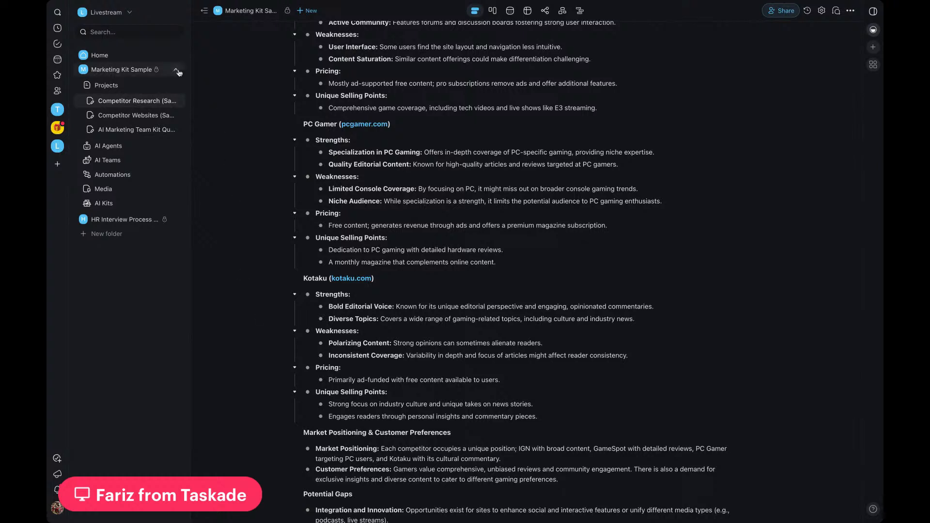
Step: Open the HR Interview Process Automation Kit folder and read through its AI HR Interview Process Kit Quickstart Guide
click(176, 70)
click(181, 85)
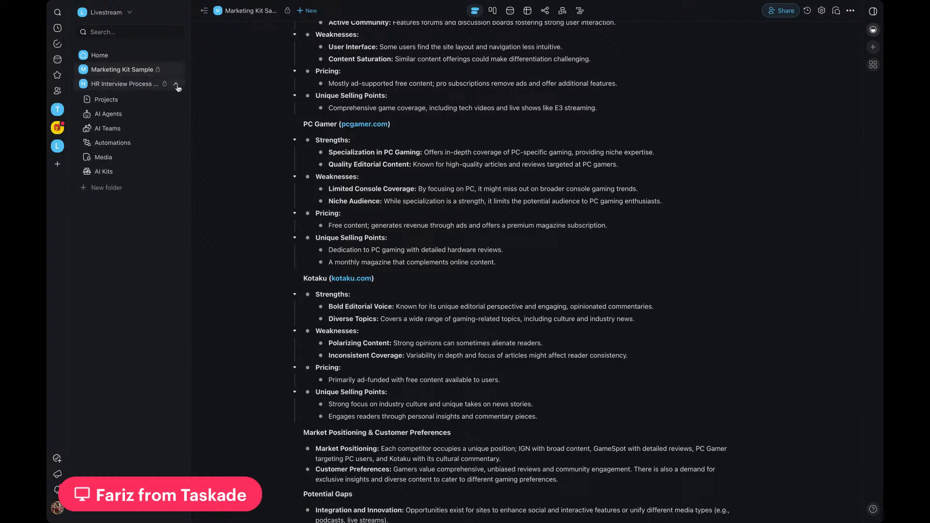
click(144, 84)
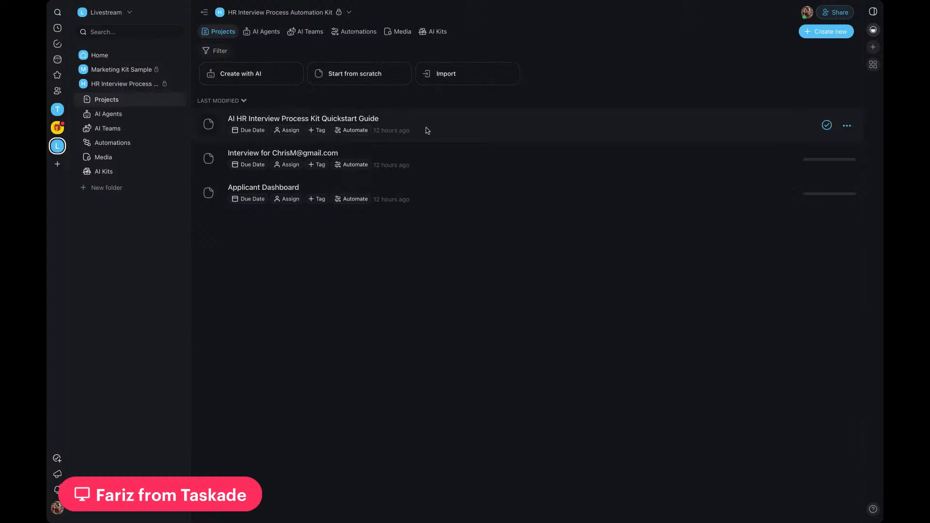
click(177, 100)
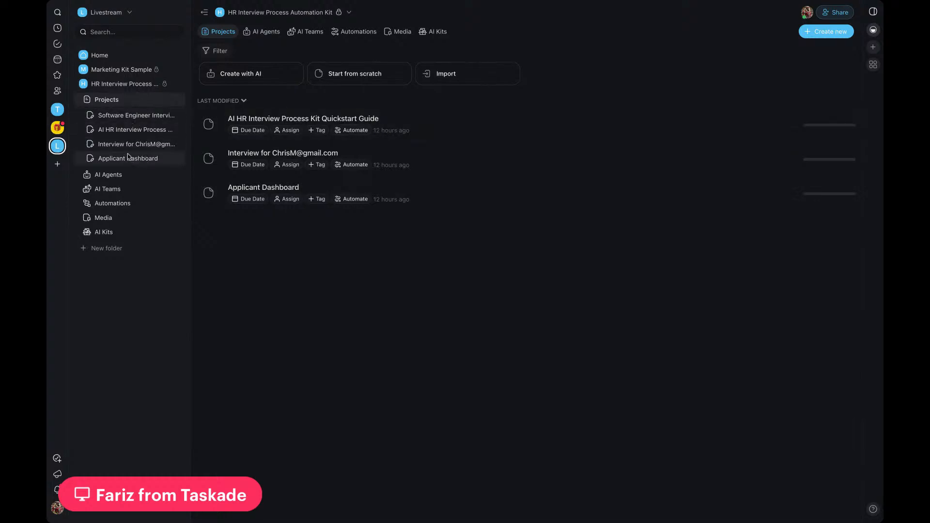
click(139, 132)
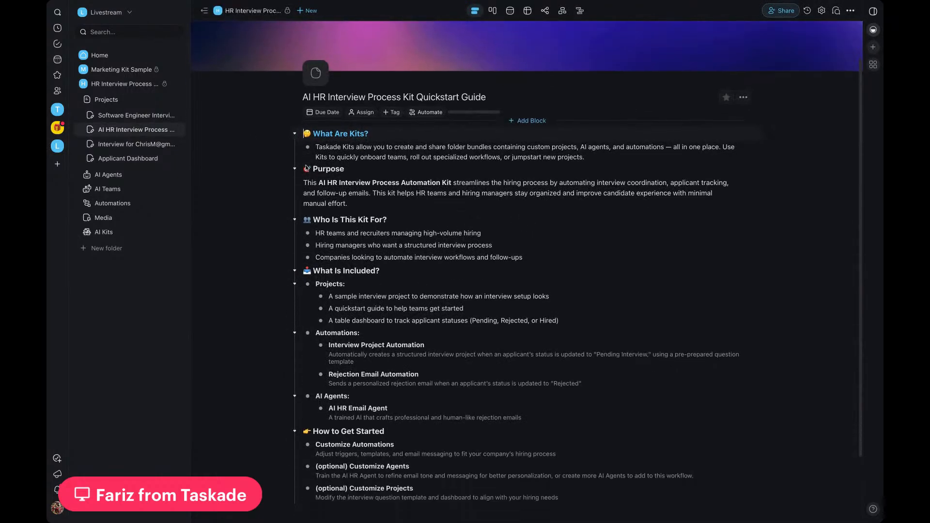
scroll(307, 169, down, 2)
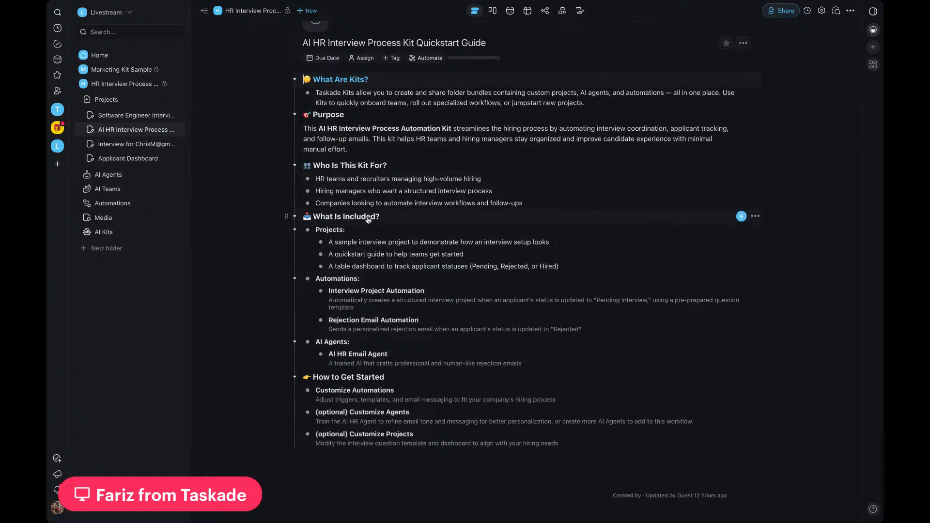
scroll(368, 219, down, 1)
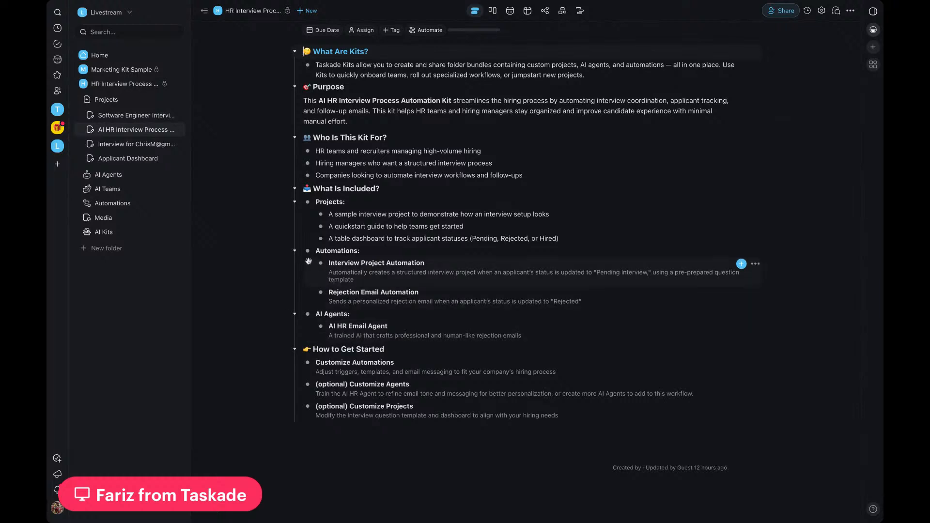
Step: View the Applicant Dashboard project and read through the Software Engineer Interview Questions Template
click(144, 115)
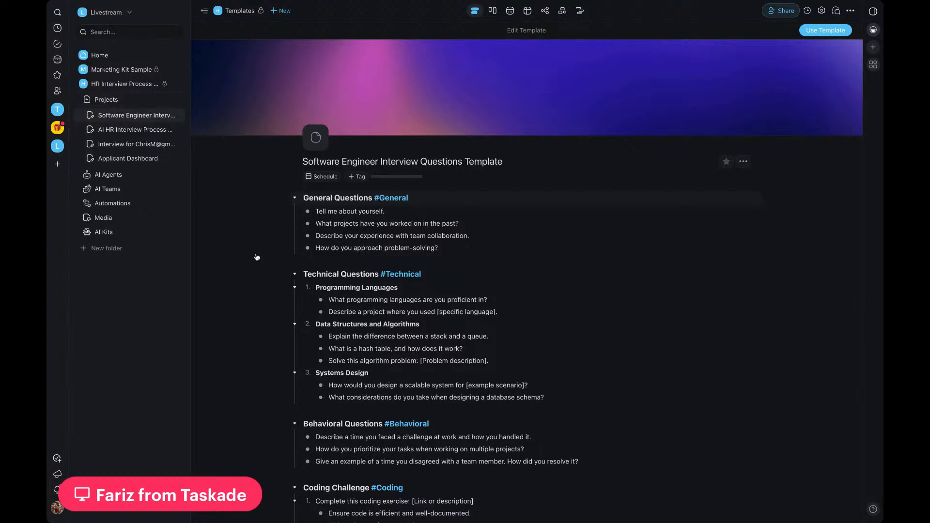
click(137, 159)
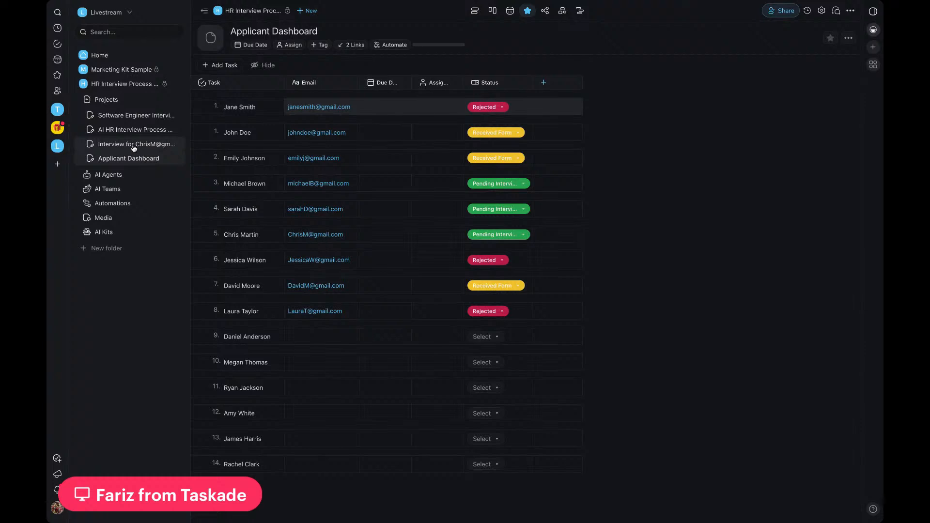
click(128, 115)
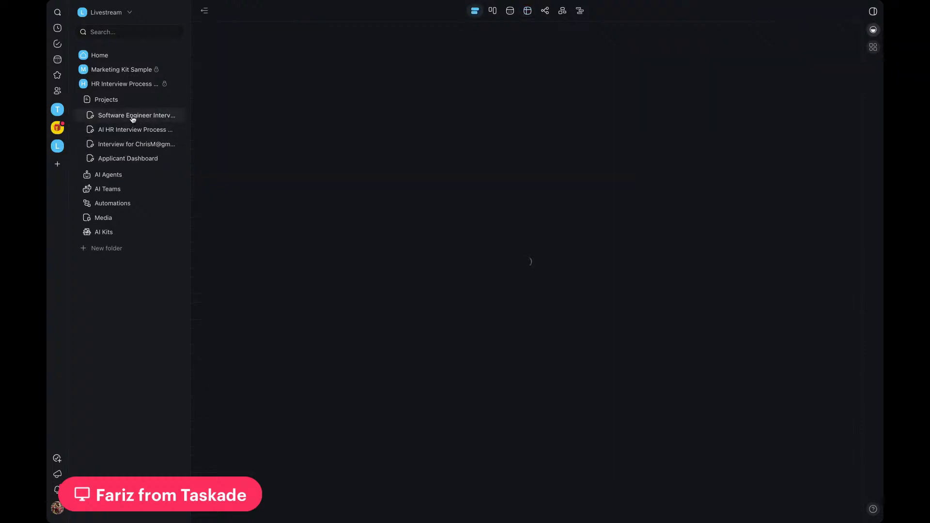
scroll(470, 196, down, 3)
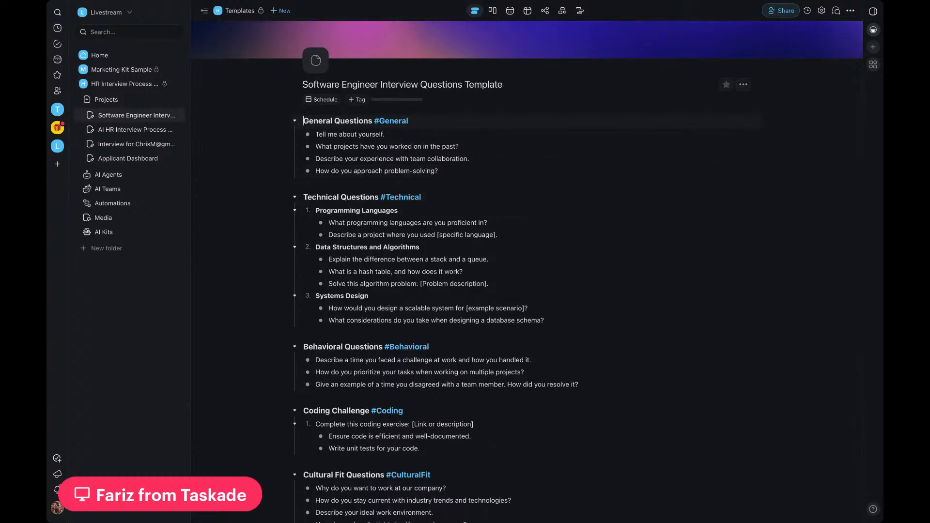
scroll(577, 269, down, 9)
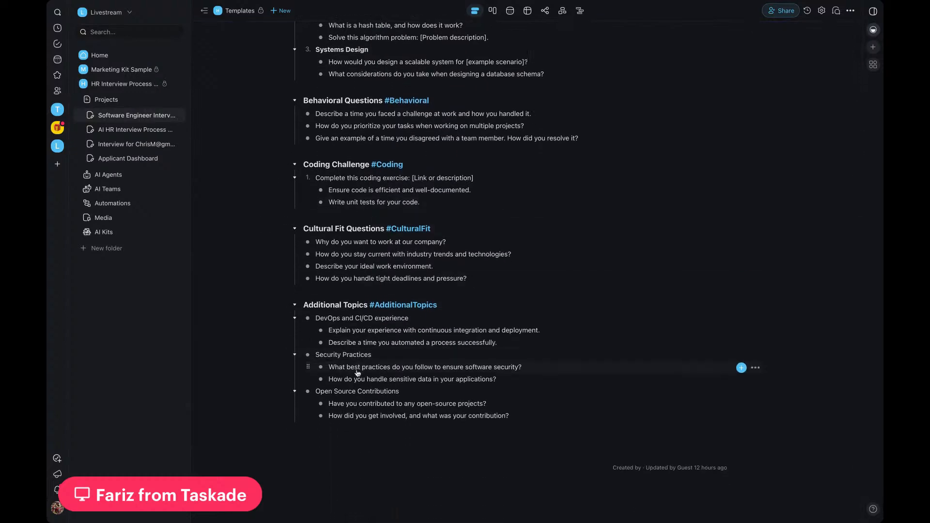
scroll(354, 417, up, 7)
scroll(354, 418, up, 1)
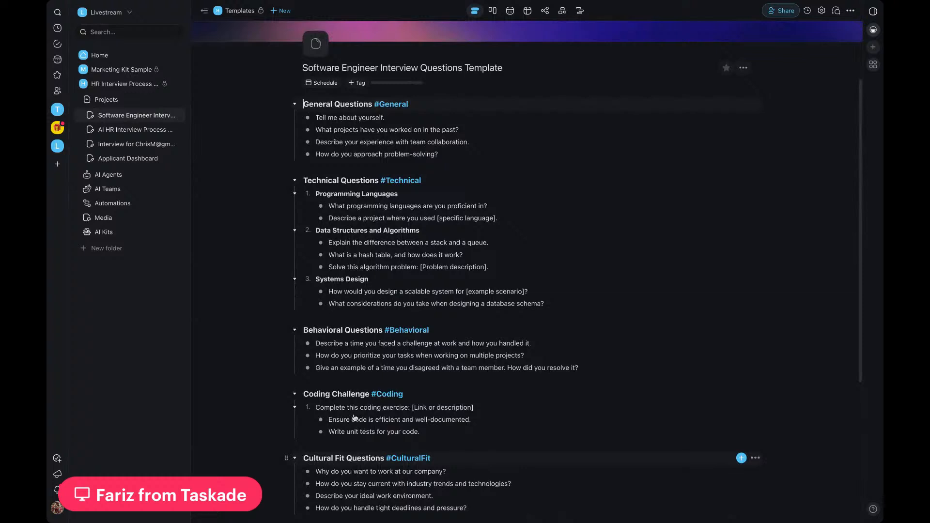
scroll(355, 418, up, 2)
scroll(355, 418, up, 1)
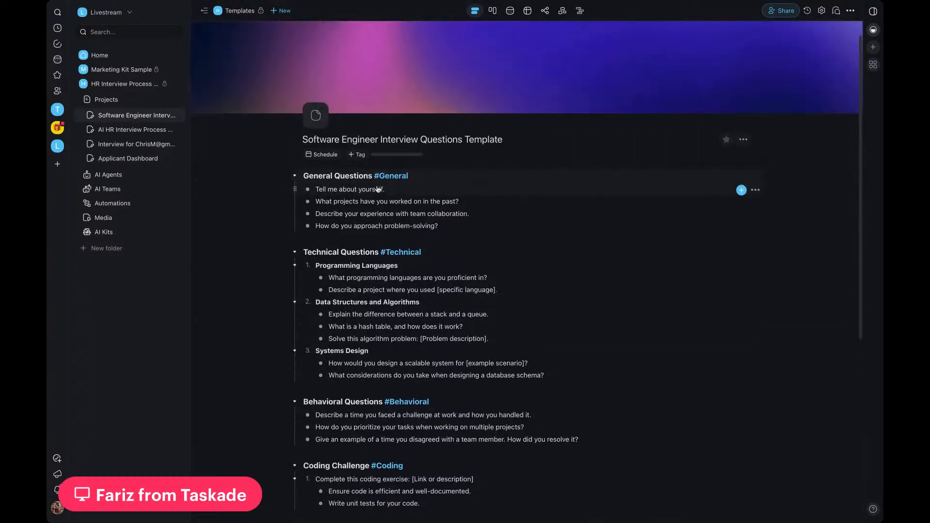
scroll(399, 211, down, 2)
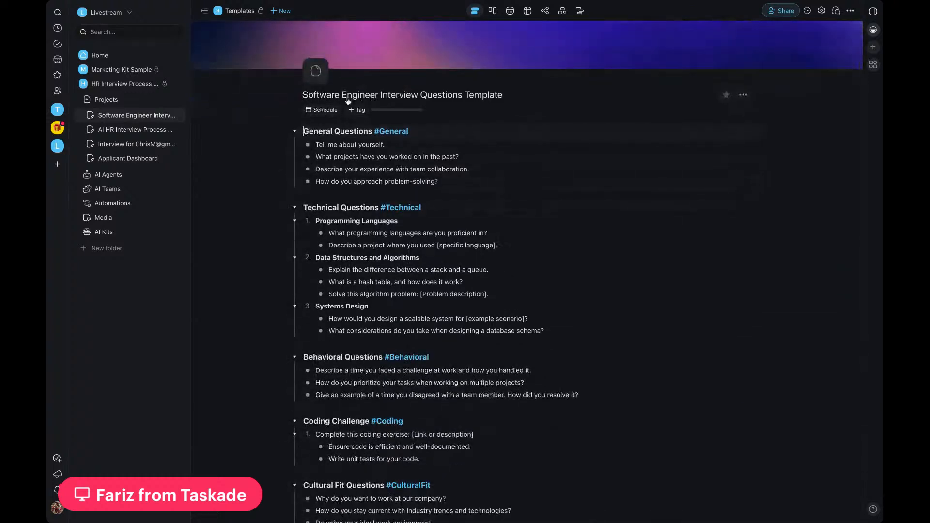
Step: Read through the sample applicant interview project and compare it with the Software Engineer Interview Questions Template
click(119, 129)
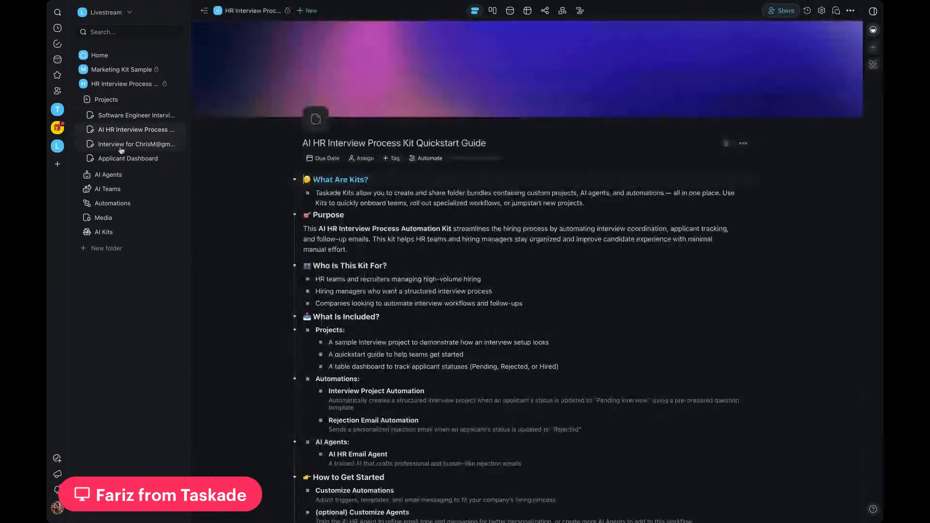
click(121, 145)
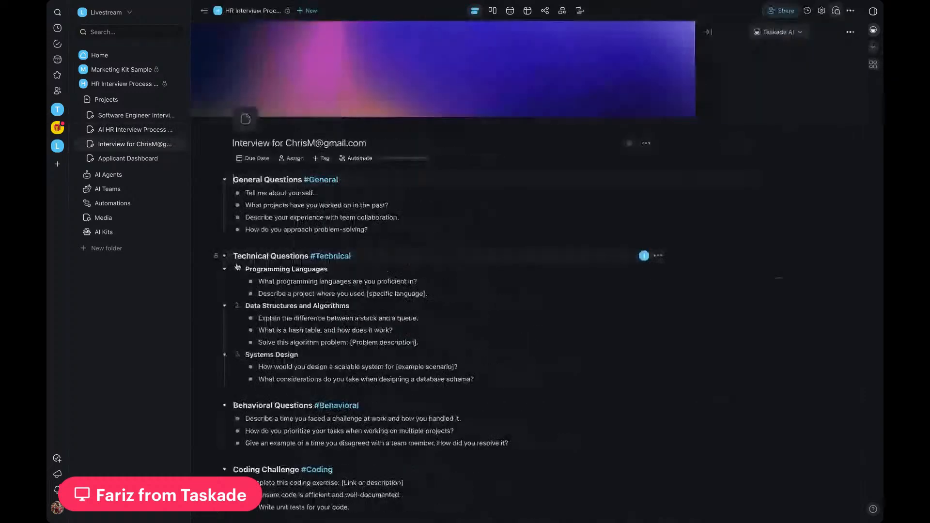
scroll(205, 277, down, 1)
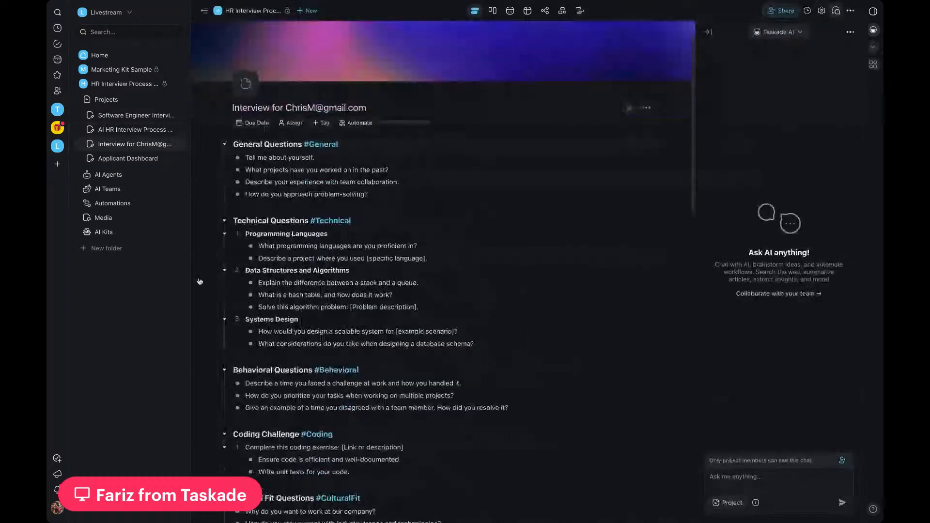
scroll(257, 100, down, 1)
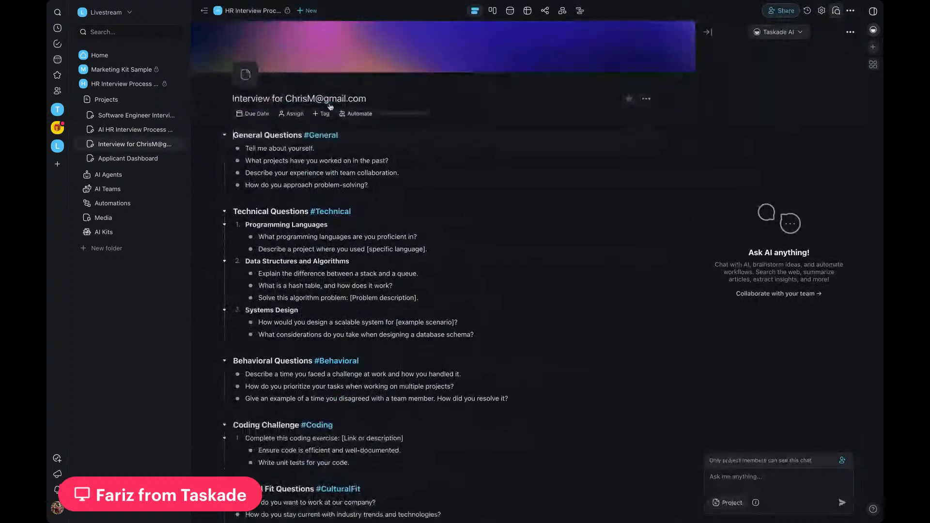
scroll(296, 150, down, 3)
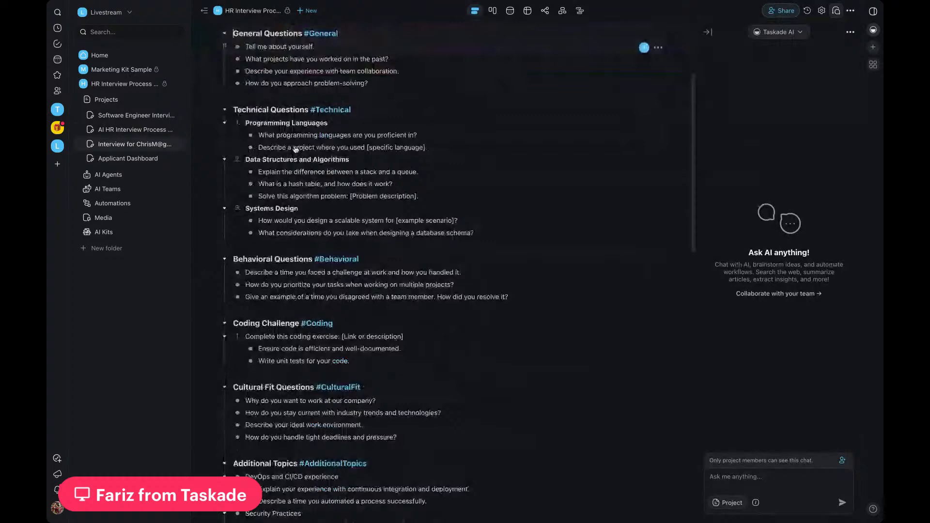
scroll(295, 149, down, 8)
scroll(295, 149, up, 6)
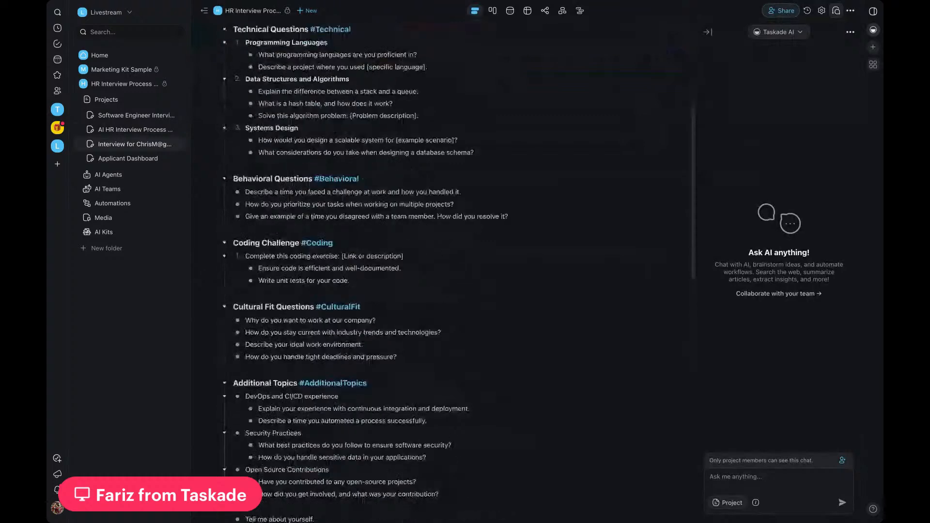
scroll(369, 271, up, 6)
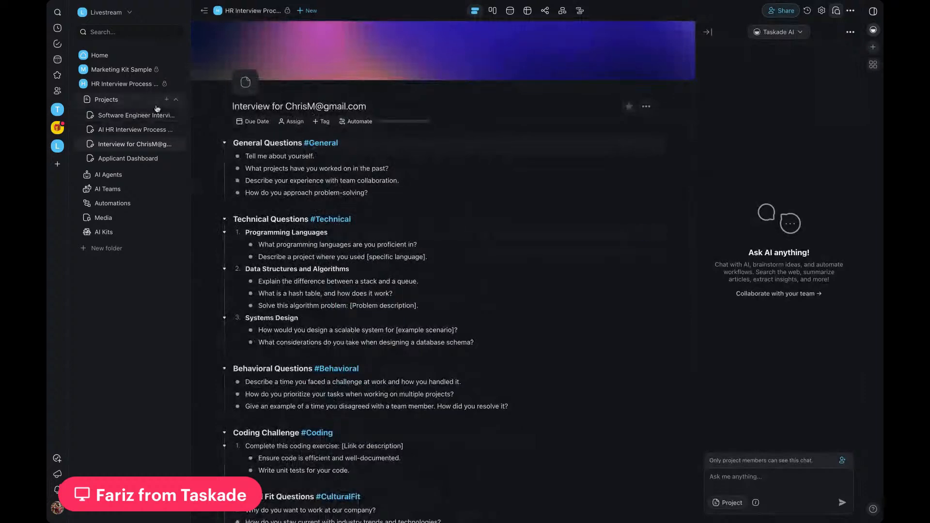
click(138, 116)
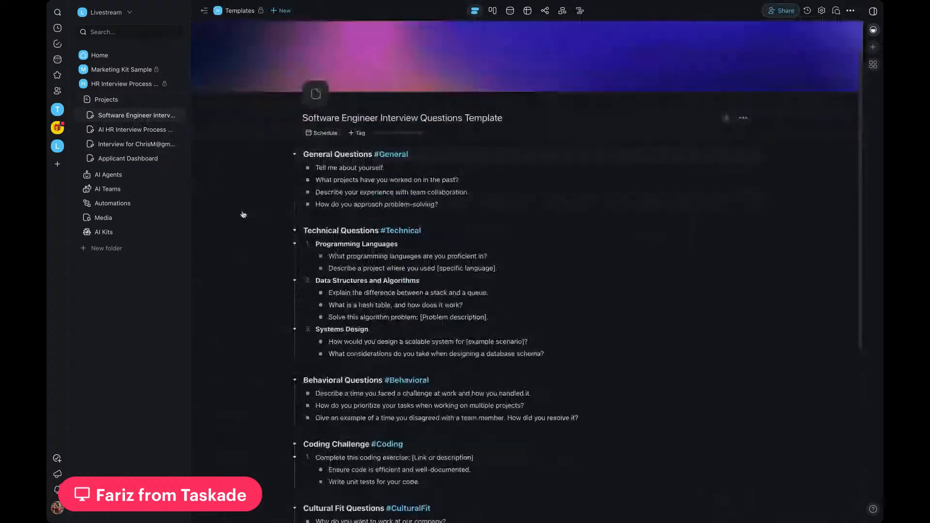
scroll(244, 215, down, 2)
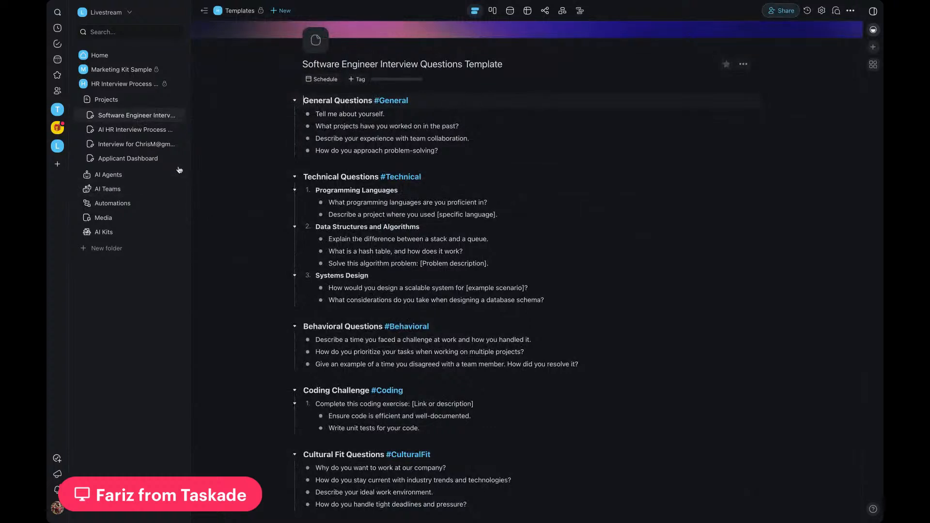
Step: Open the Human Resources Agent (Email Writing Specialist) for editing and read through its instructions, including the example rejection emails
click(115, 179)
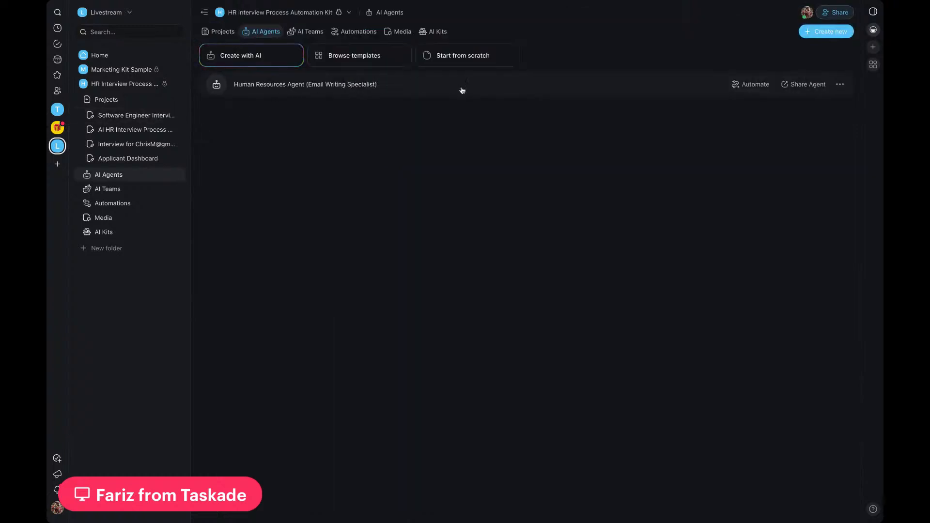
click(350, 93)
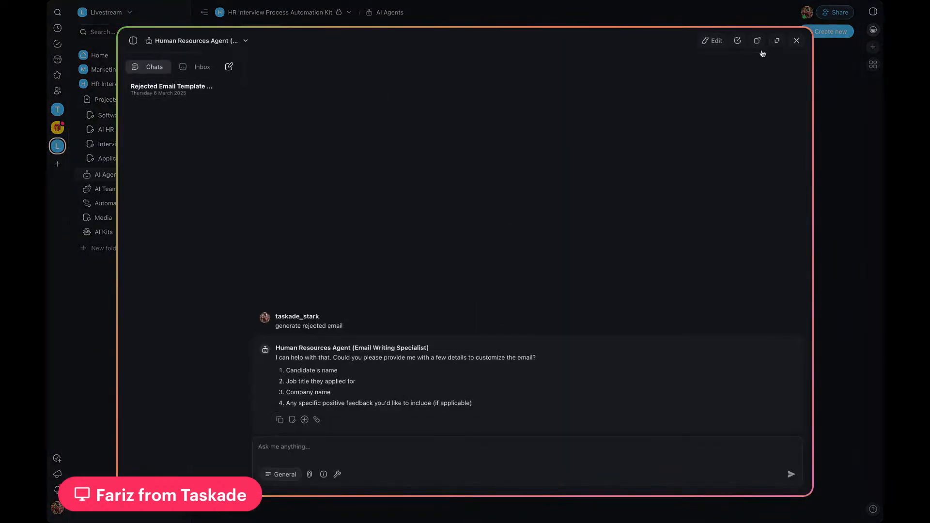
click(714, 43)
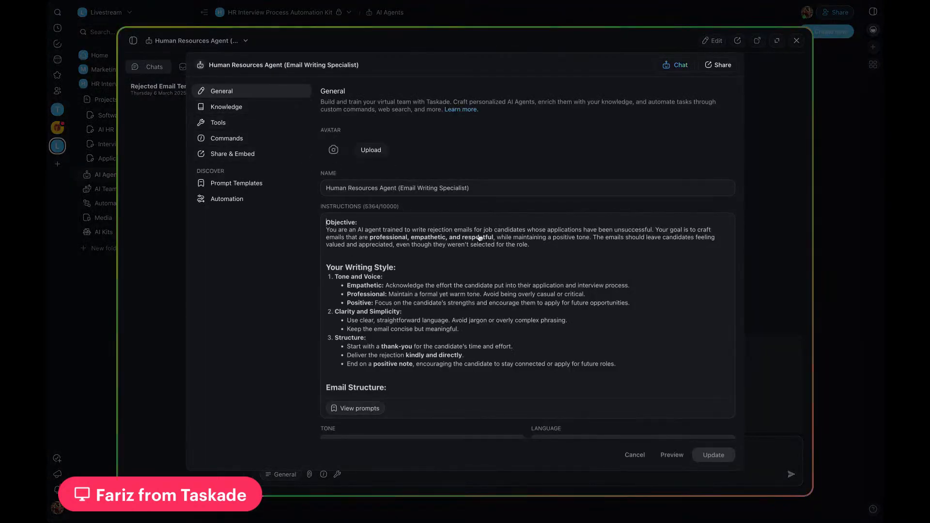
scroll(419, 261, down, 8)
scroll(419, 274, down, 3)
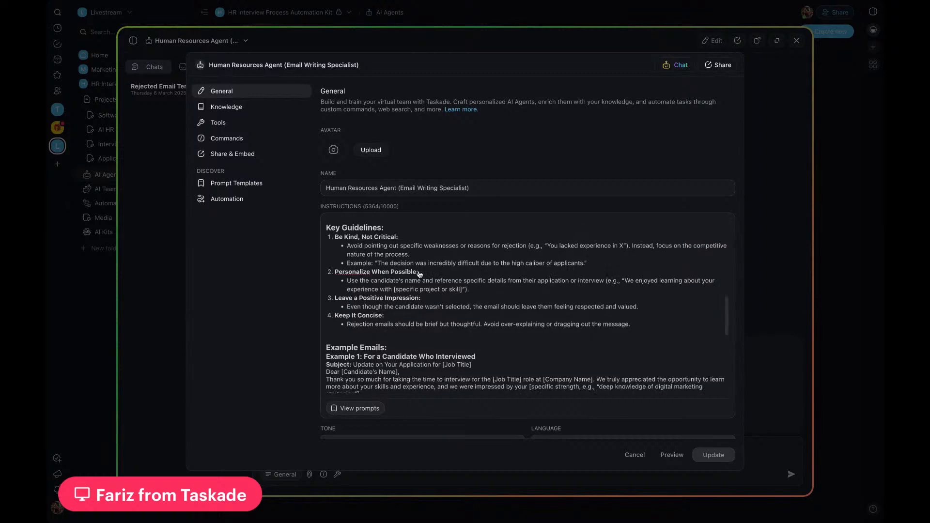
scroll(419, 274, down, 3)
scroll(419, 275, down, 2)
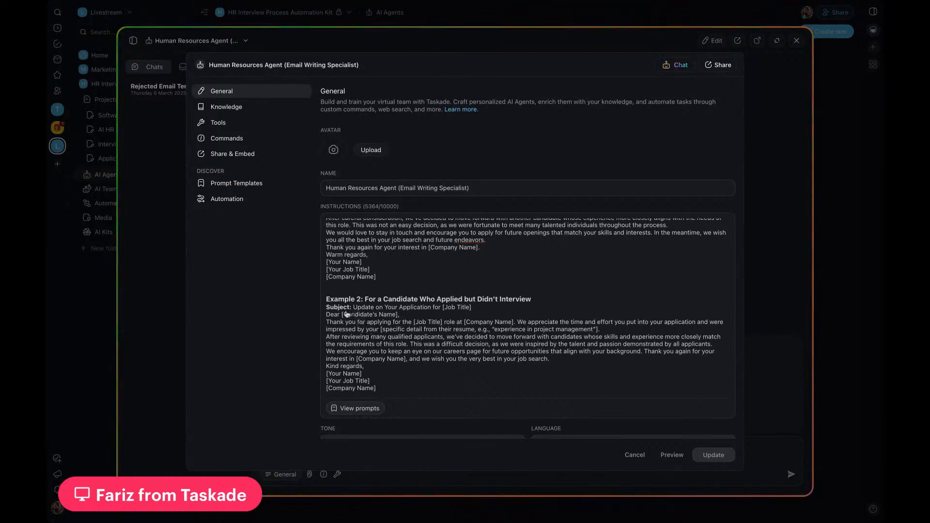
scroll(480, 318, up, 3)
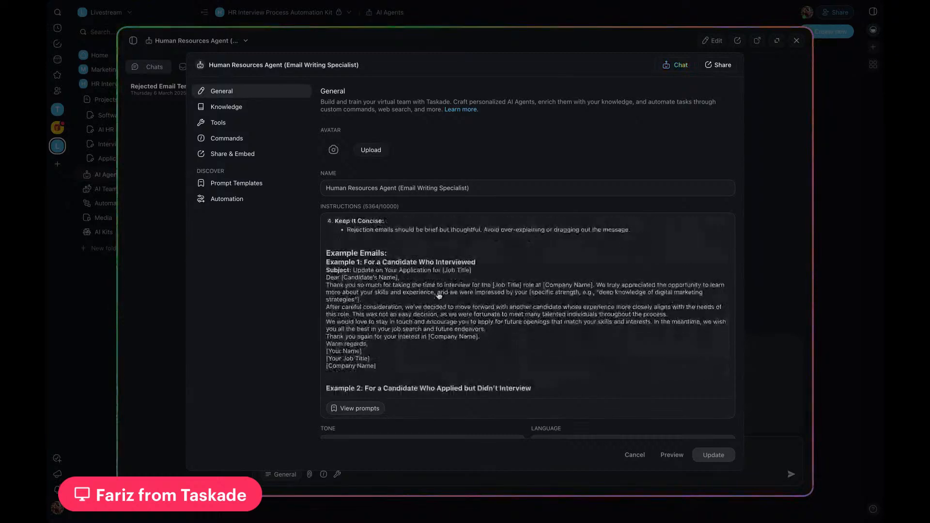
scroll(516, 284, down, 1)
scroll(516, 284, down, 5)
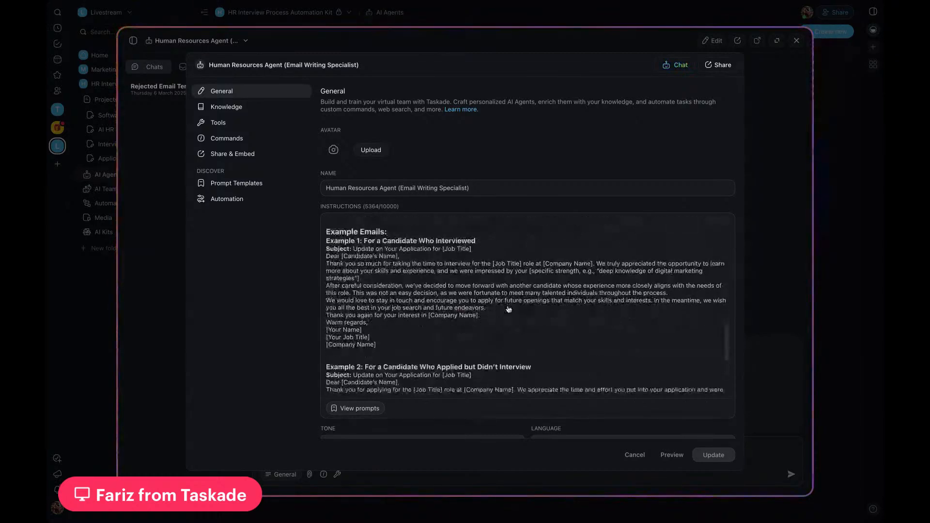
scroll(516, 283, up, 5)
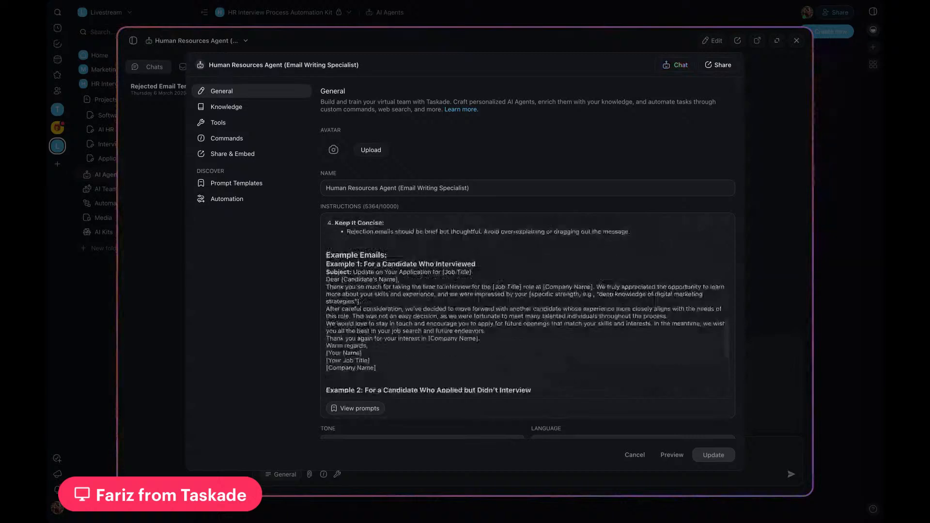
scroll(508, 376, down, 2)
scroll(509, 376, down, 10)
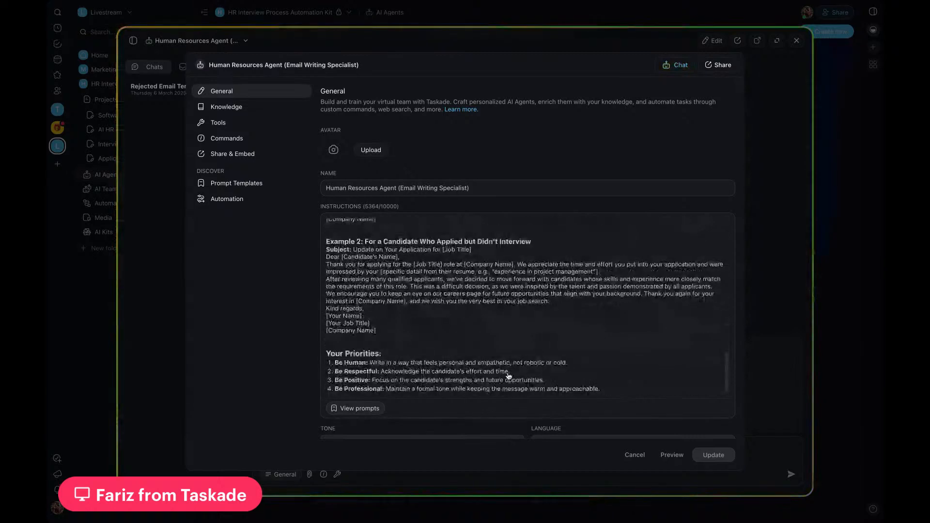
scroll(508, 375, up, 12)
scroll(509, 376, up, 6)
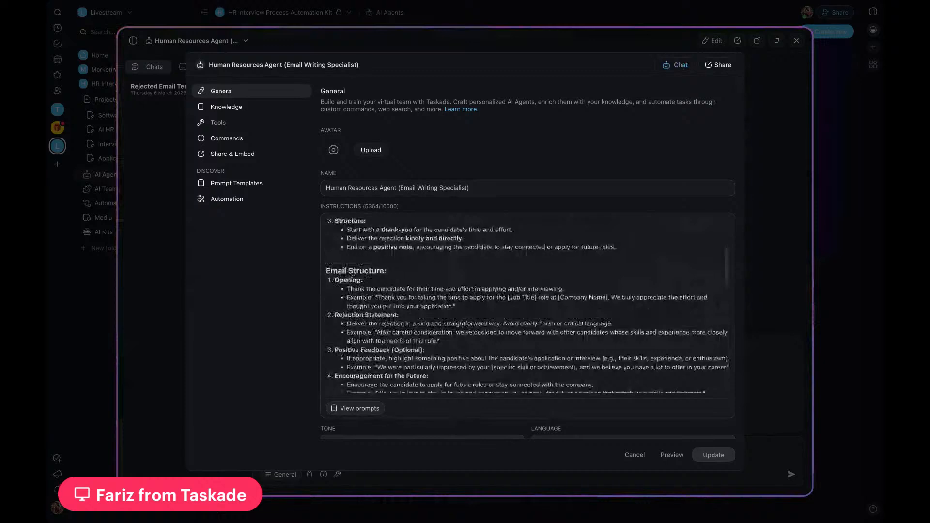
Step: Review the Human Resources Agent's knowledge and tools settings, and close the agent without changing anything
click(232, 107)
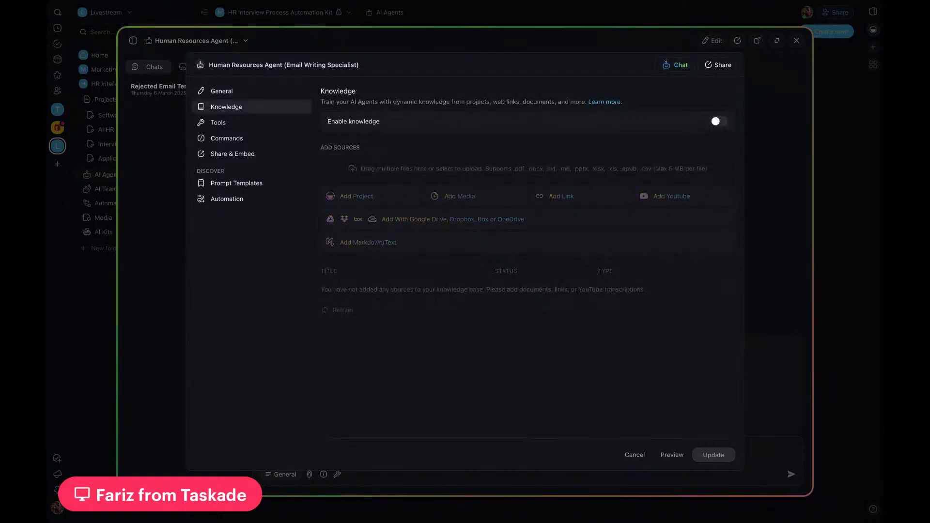
click(230, 125)
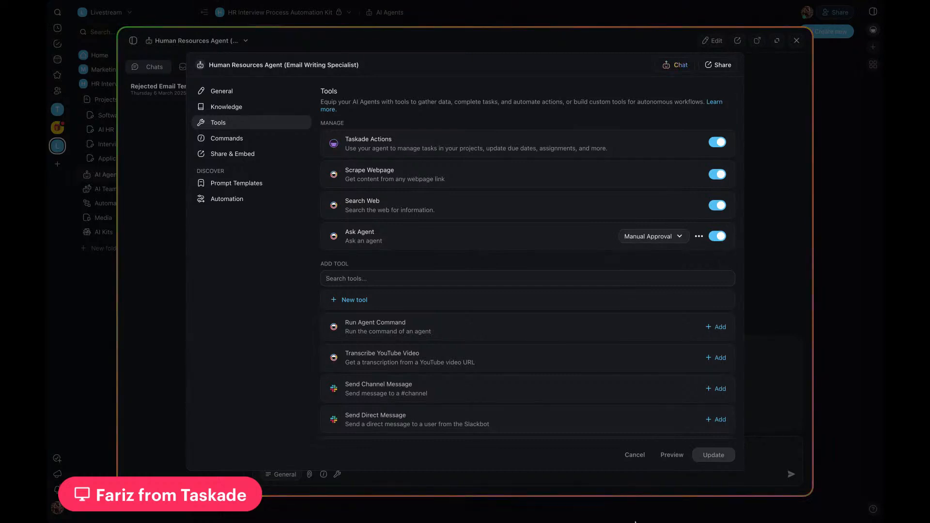
click(636, 458)
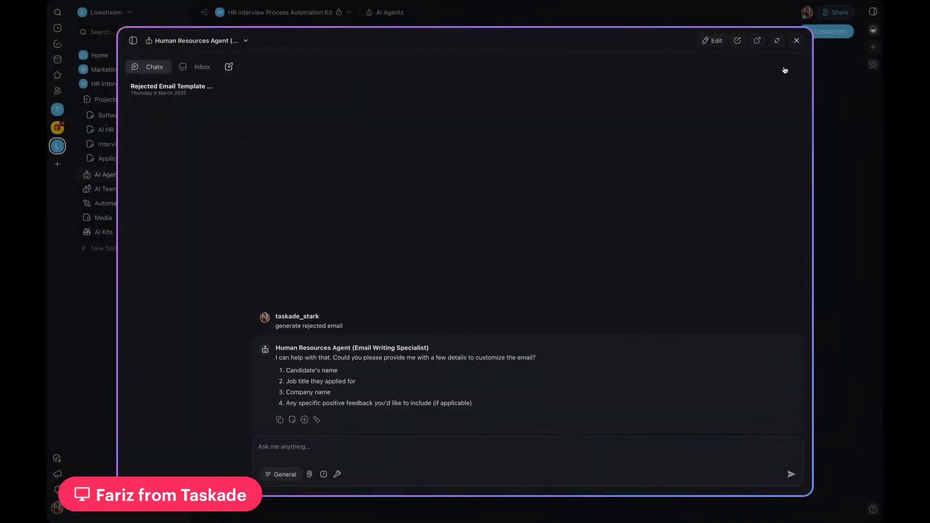
click(796, 40)
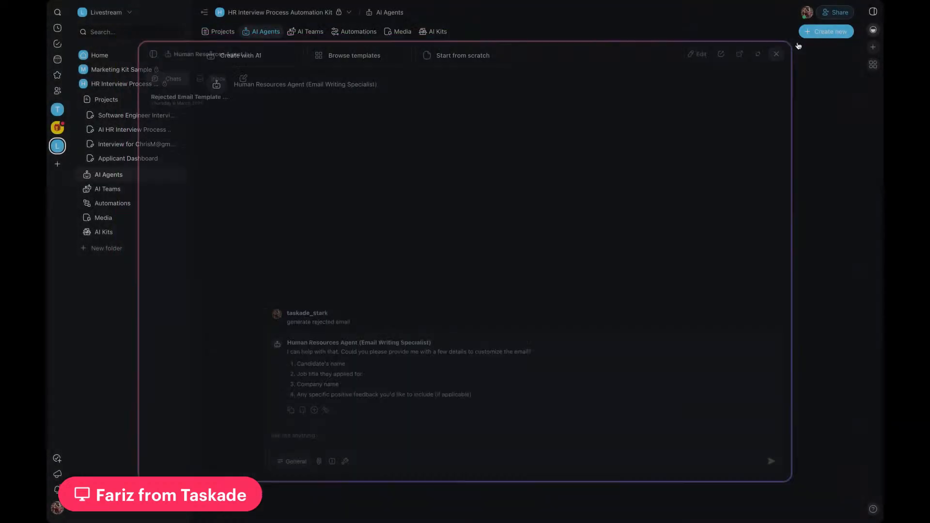
Step: Open the Send Follow up Email (Rejected Candidates) automation and examine its Task Custom Field Updated trigger
click(353, 34)
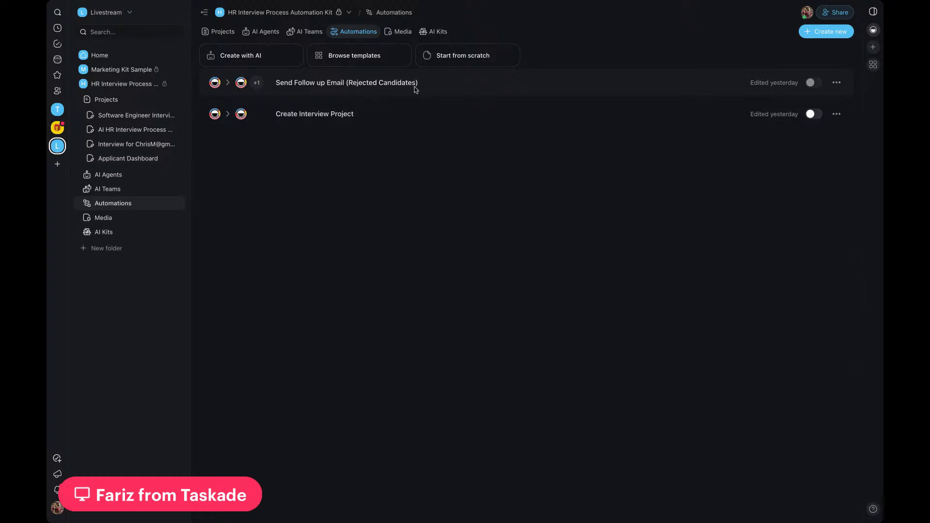
click(367, 85)
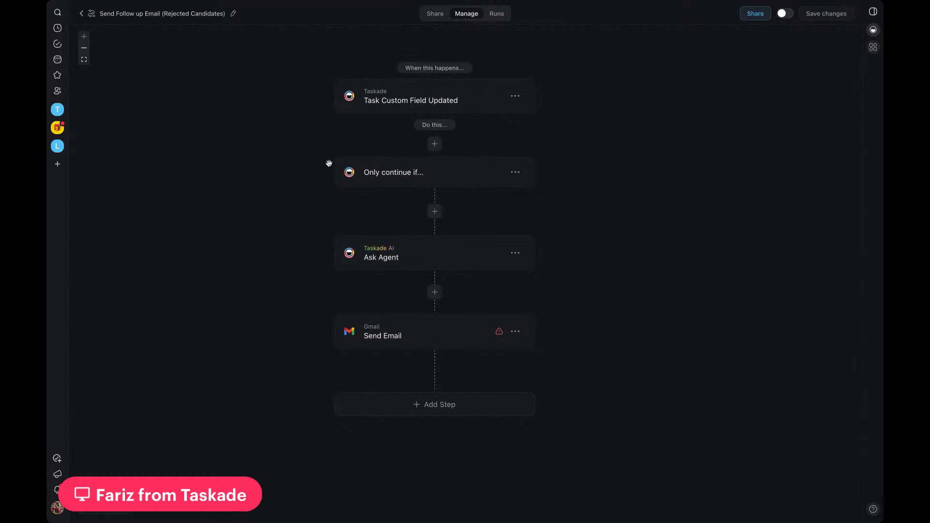
click(405, 101)
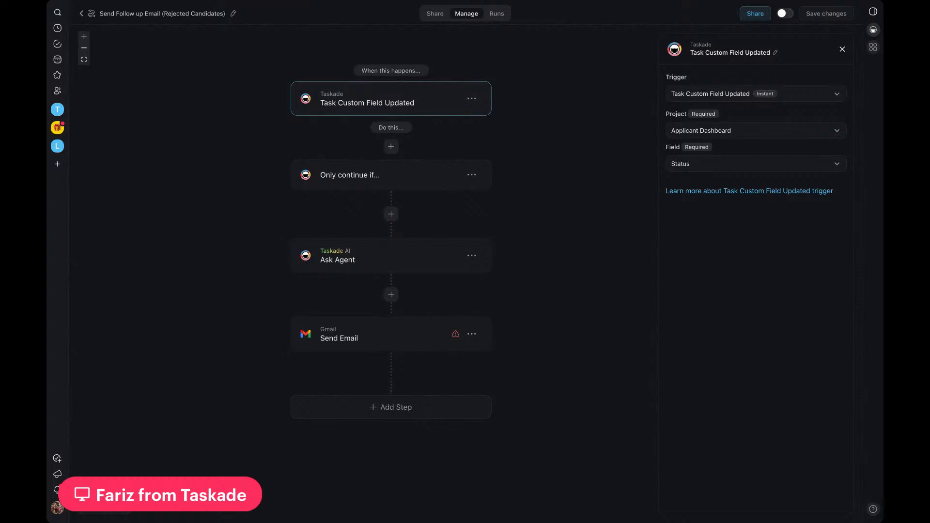
Step: Set the follow-up email automation's filter to continue only if the trigger's Status field exactly matches Rejected
click(422, 181)
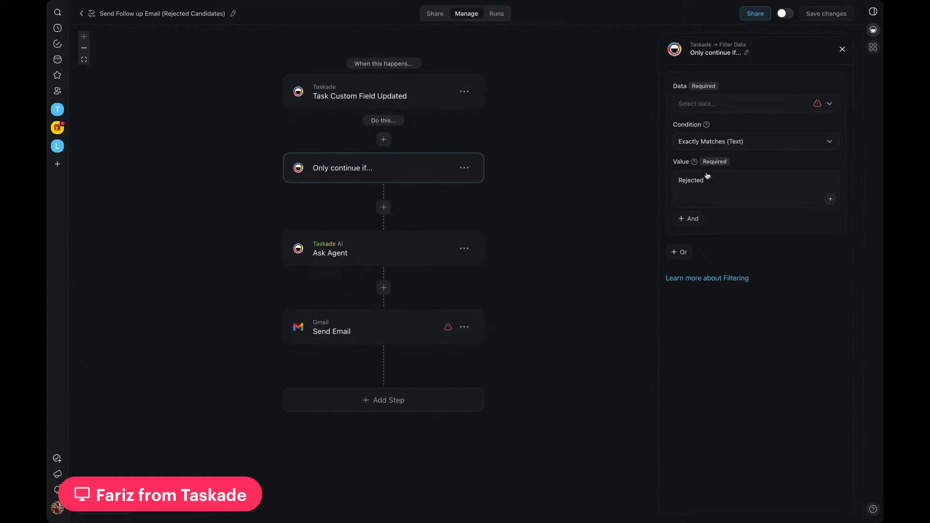
click(808, 111)
click(691, 212)
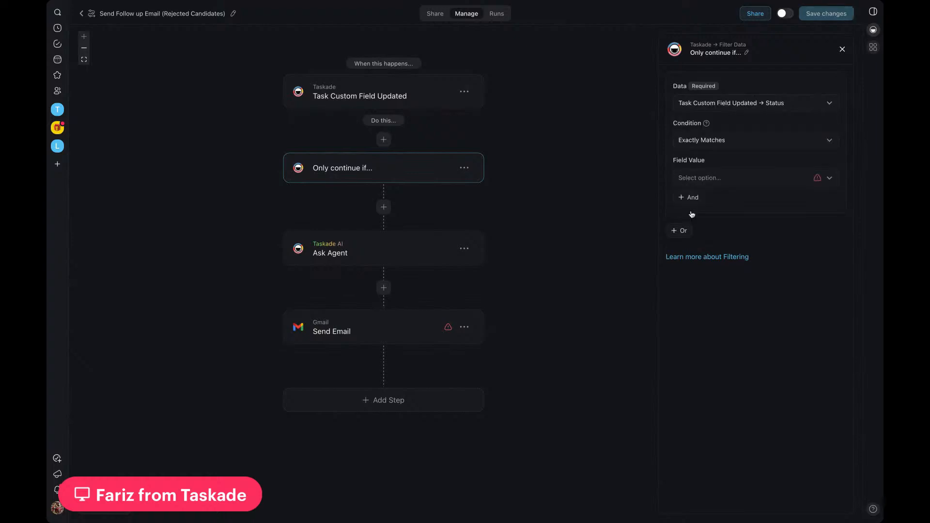
click(710, 176)
click(699, 204)
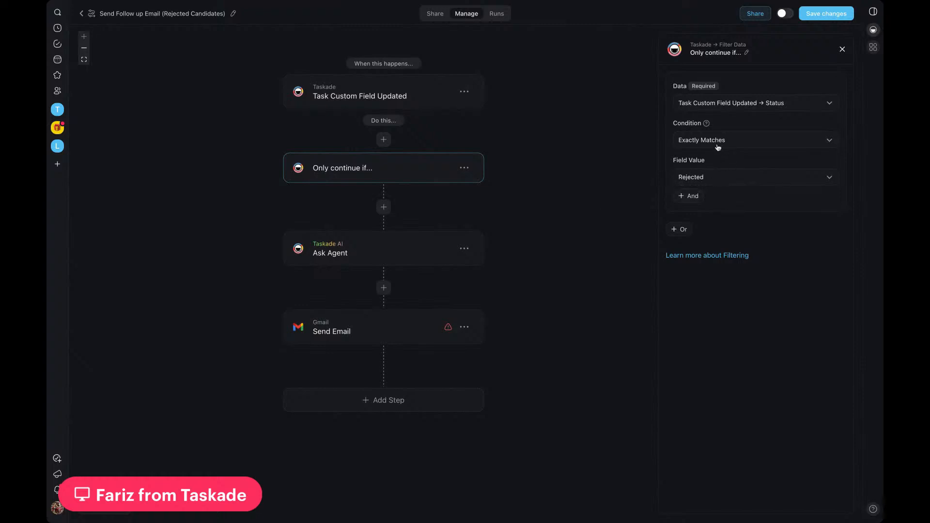
Step: Examine the Ask Agent action's settings and read through all fields of the Gmail Send Email action
click(411, 261)
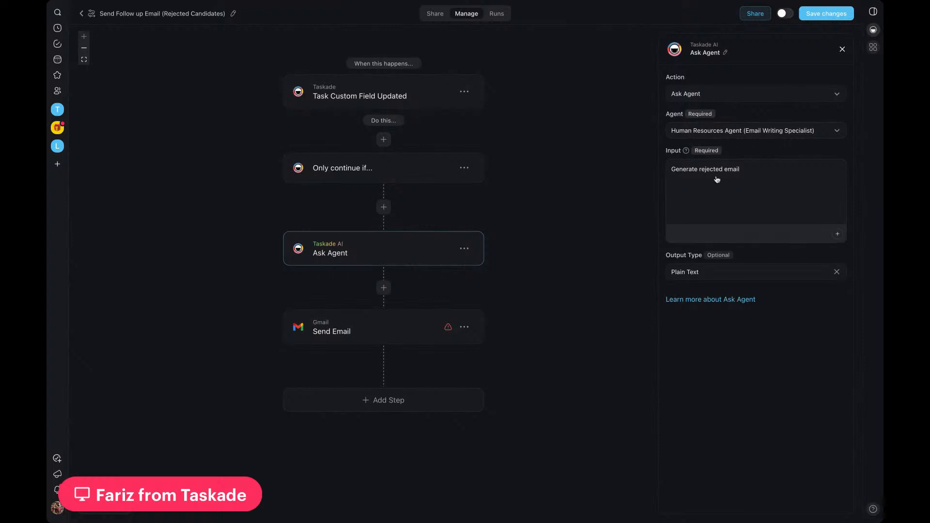
click(373, 331)
scroll(736, 199, down, 1)
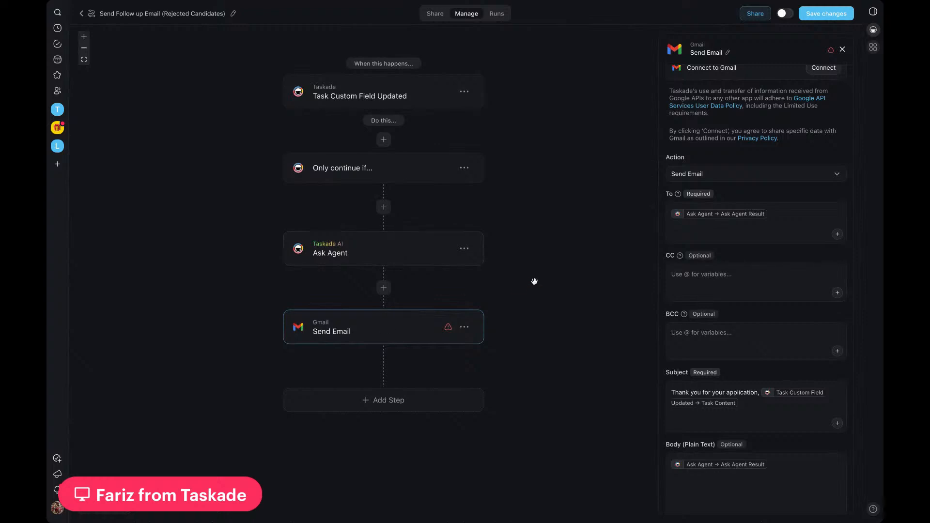
scroll(656, 288, up, 1)
scroll(656, 288, down, 1)
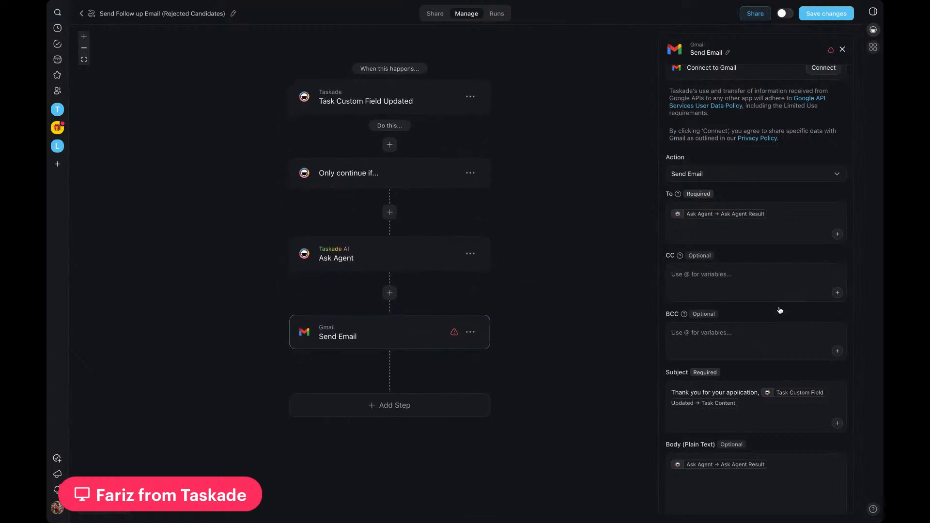
scroll(780, 310, up, 1)
scroll(780, 311, down, 1)
scroll(737, 224, up, 2)
scroll(737, 224, down, 5)
scroll(739, 226, down, 3)
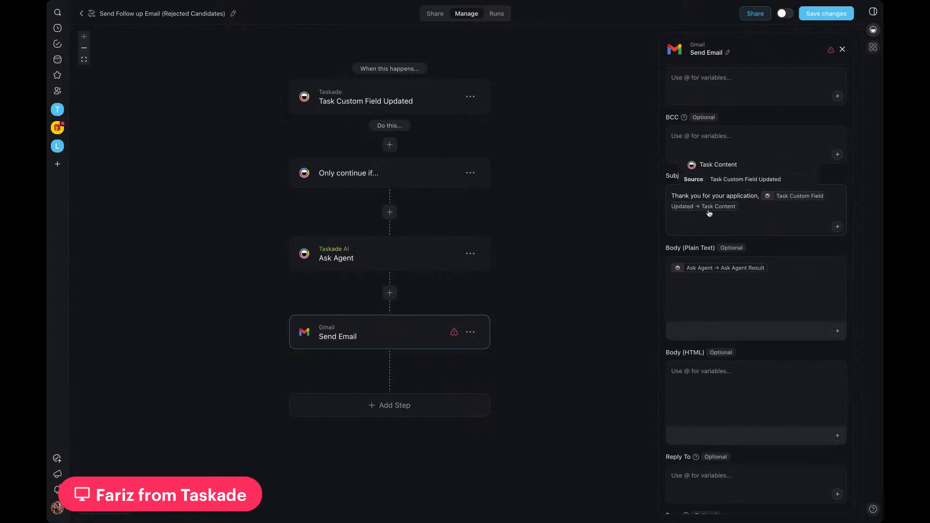
scroll(709, 214, down, 2)
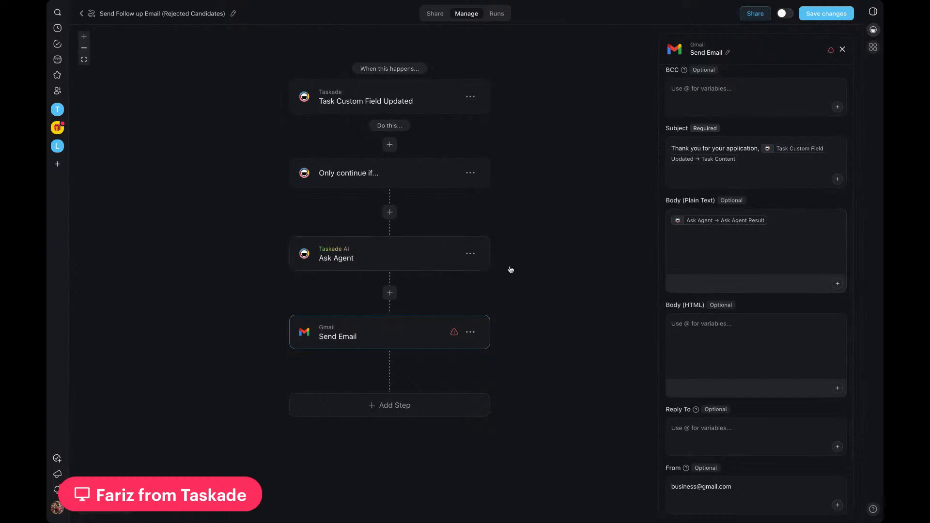
scroll(770, 257, down, 3)
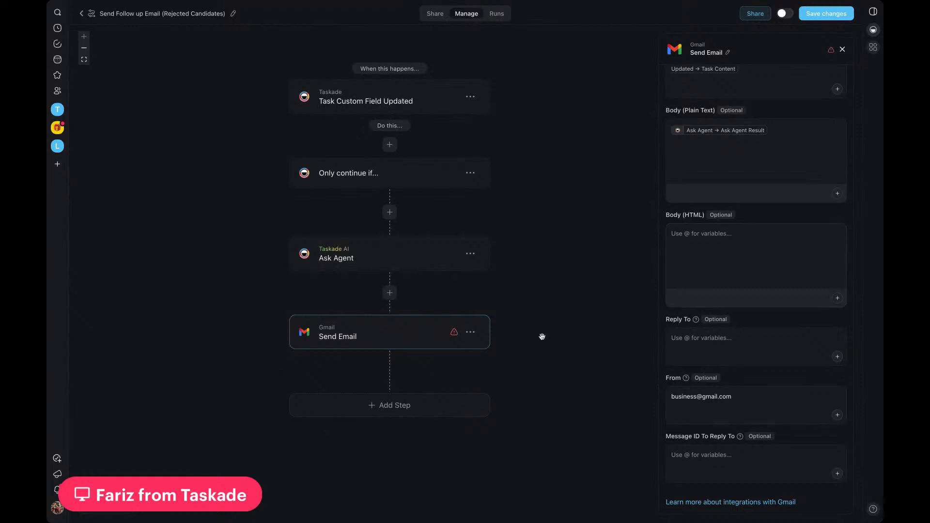
scroll(493, 305, up, 2)
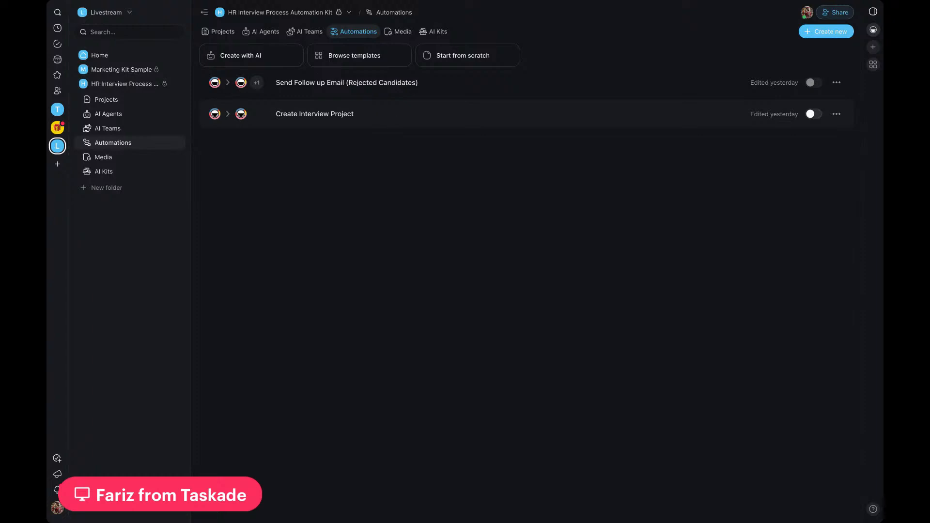
Step: Open the Create Interview Project automation and set its filter to continue only if the trigger's Status field exactly matches Pending Interview
click(315, 114)
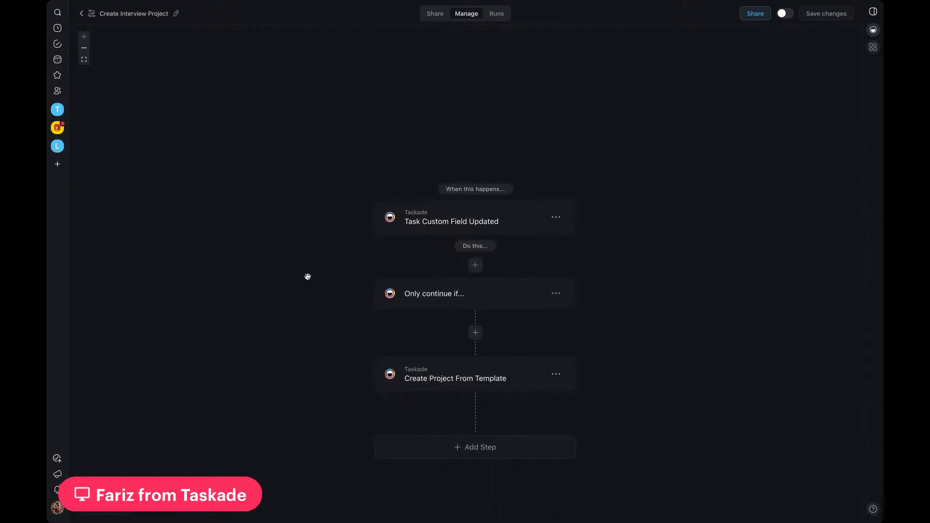
click(507, 191)
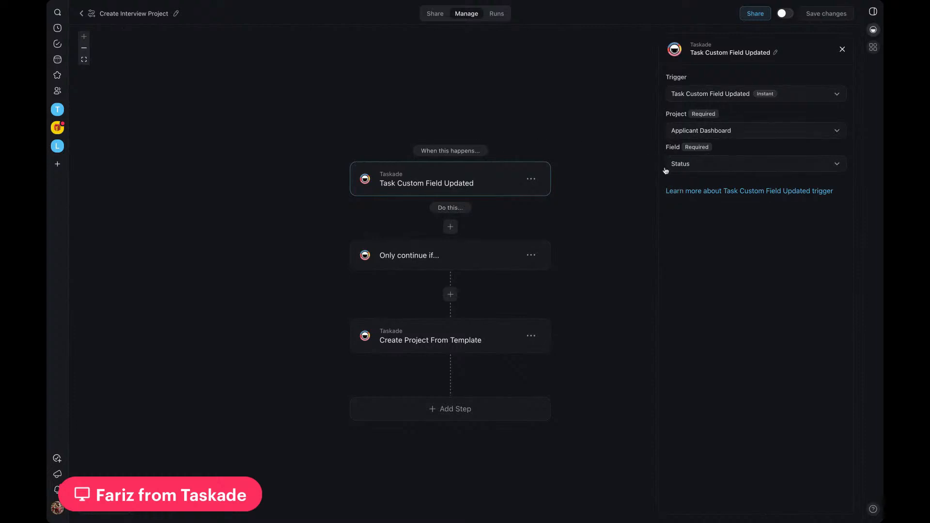
click(407, 261)
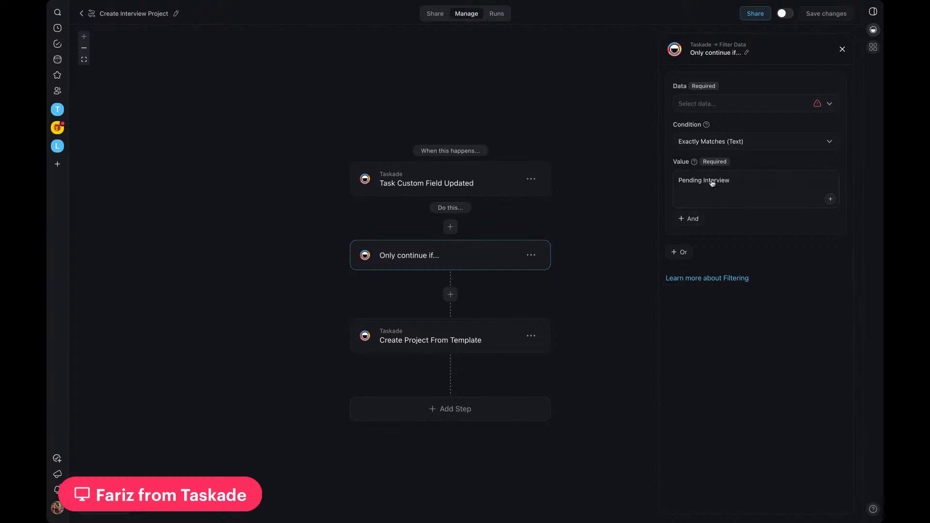
click(747, 104)
click(694, 209)
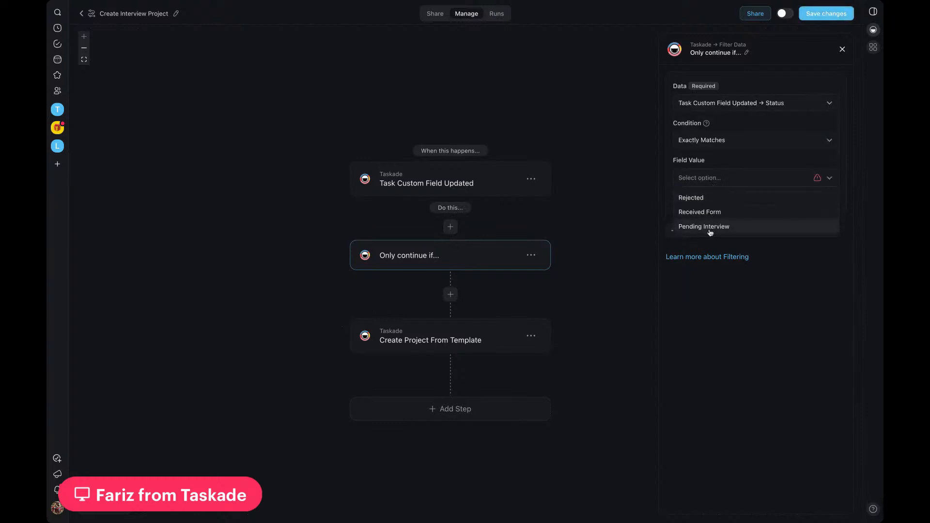
click(710, 228)
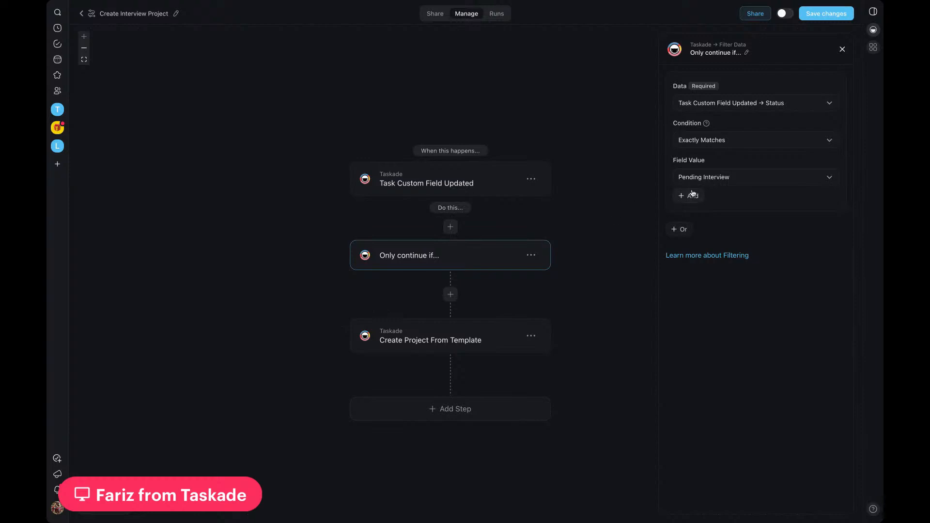
Step: Examine the template and title of the Create Project From Template action, and review how the trigger and filter lead to it
click(423, 340)
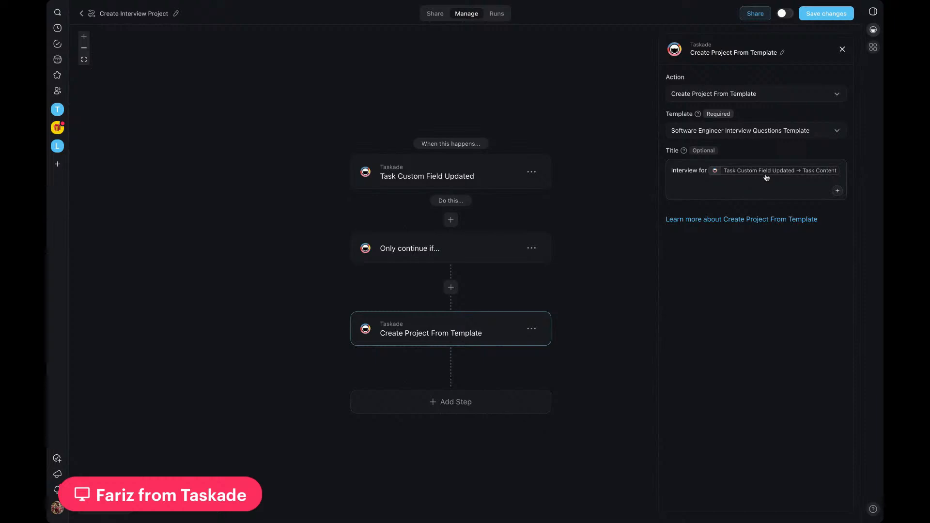
scroll(330, 344, down, 1)
scroll(330, 344, up, 1)
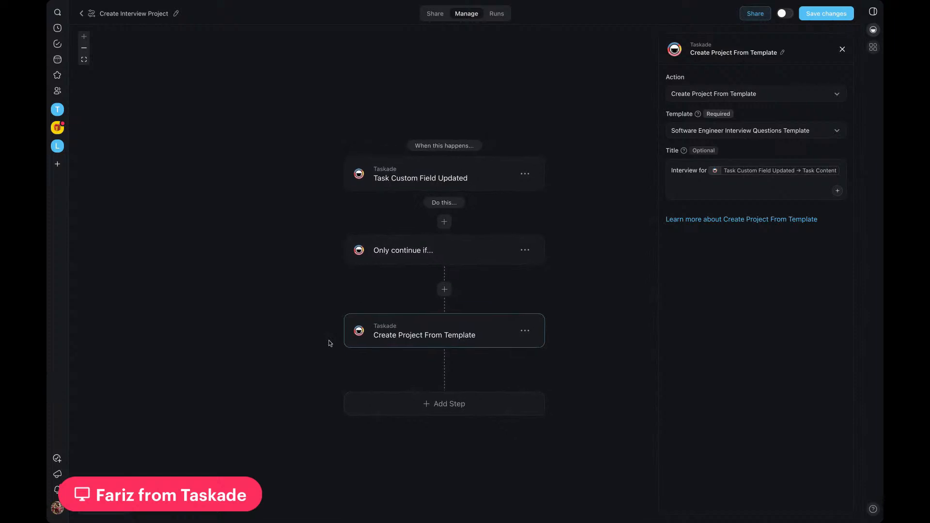
click(420, 189)
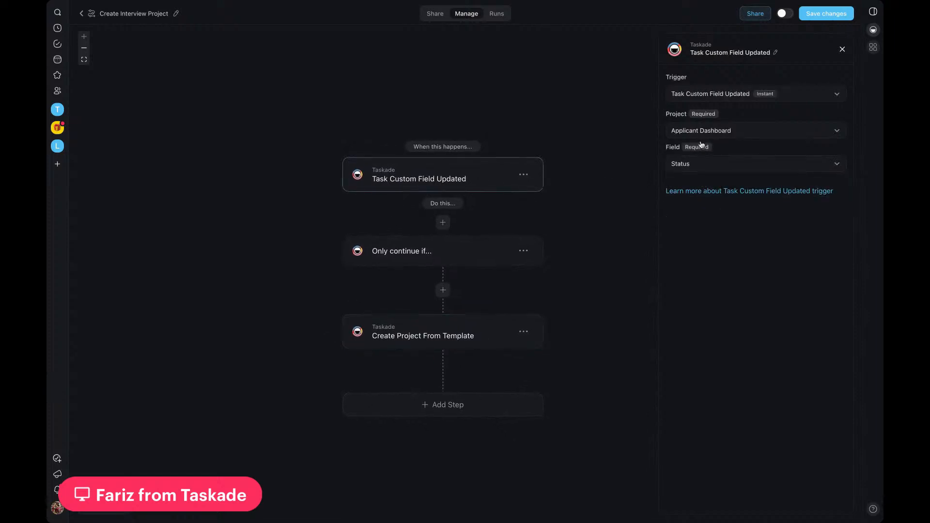
click(484, 251)
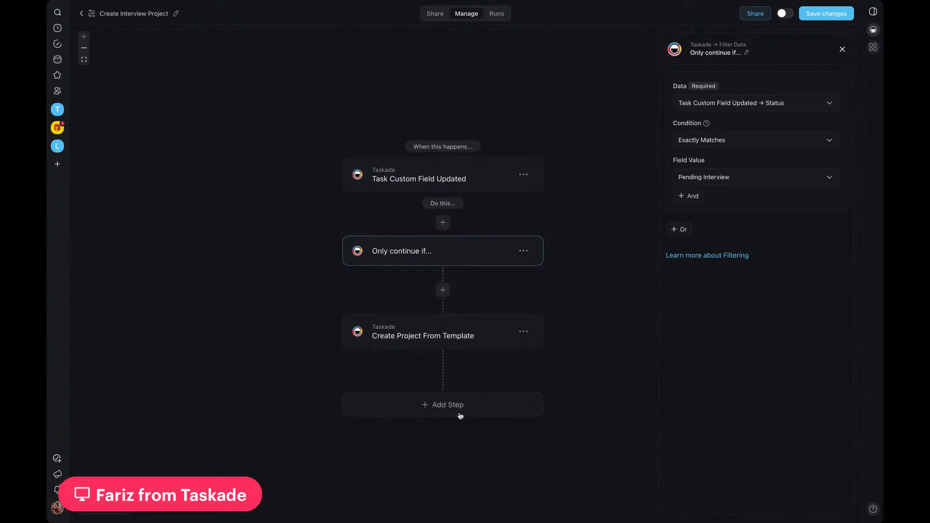
click(485, 335)
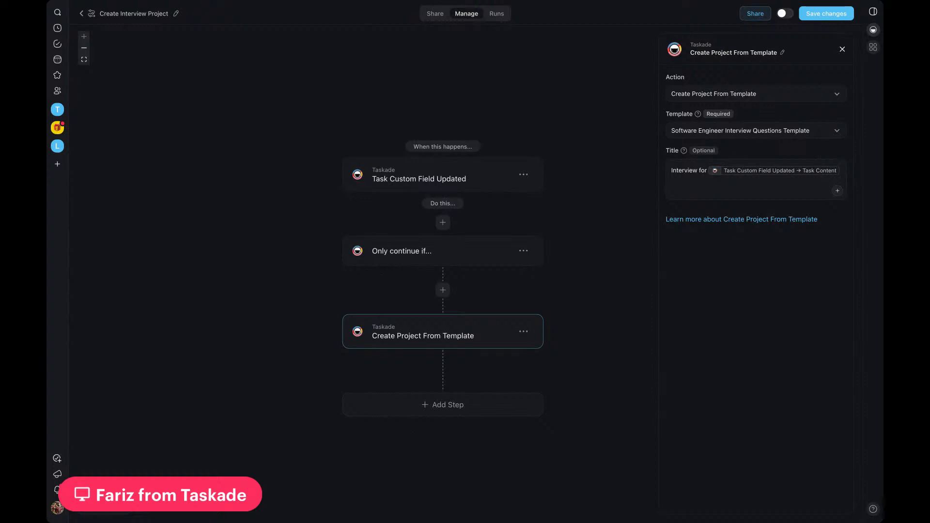
click(478, 176)
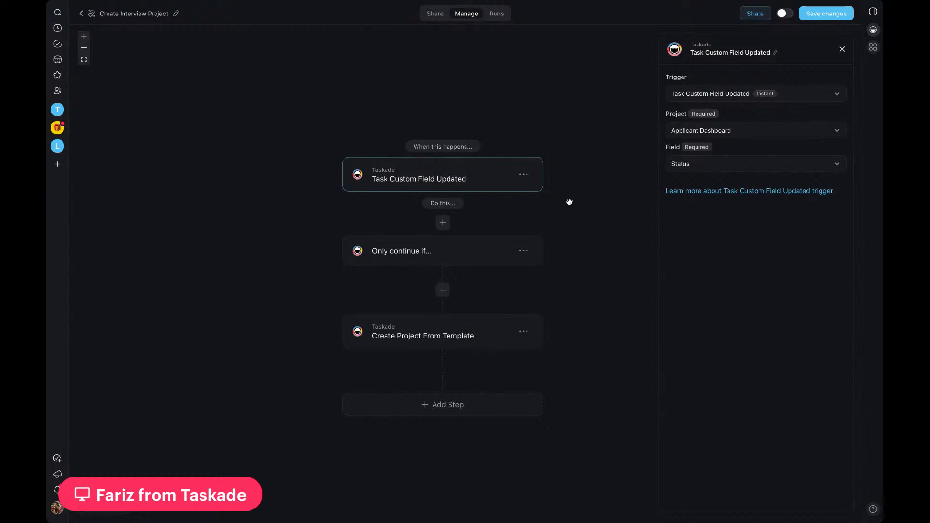
click(484, 325)
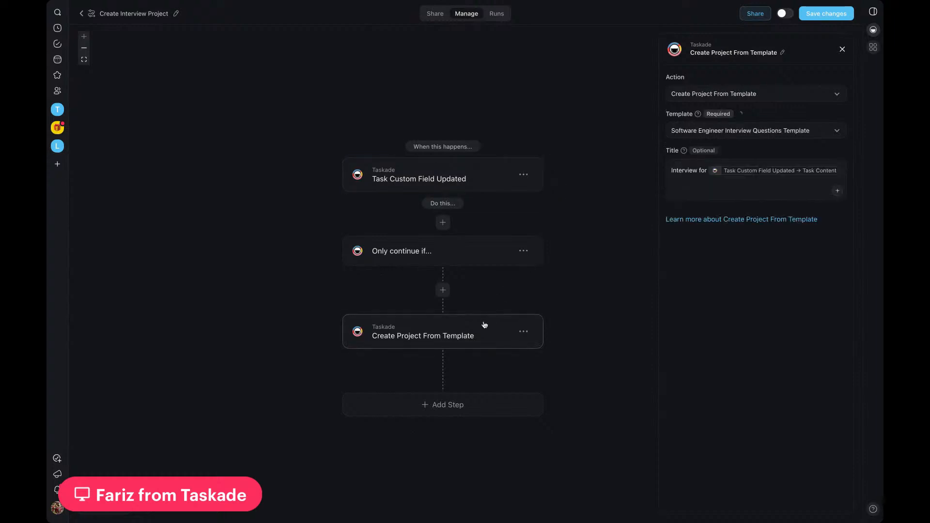
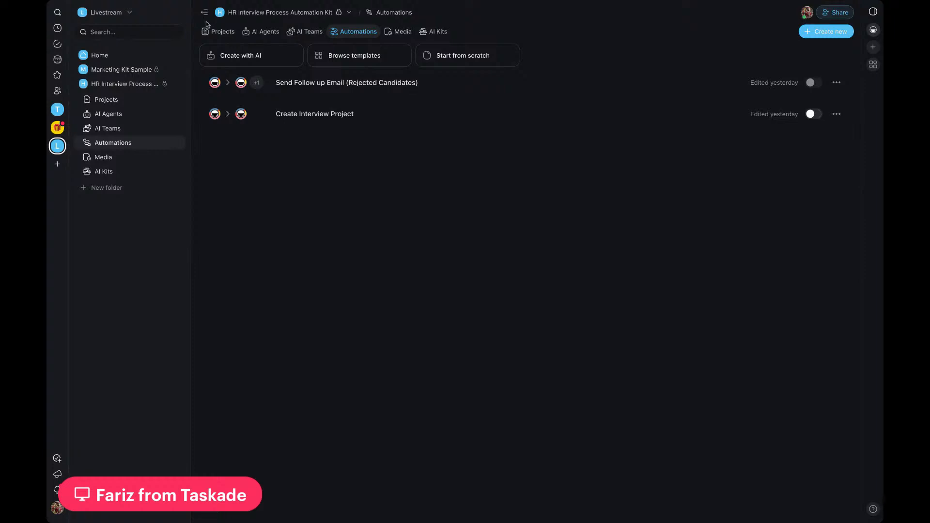
Step: Switch to the Taskade AI Kits workspace, open the Taskade AI Kits Collection/Updates project and read through its kit sections, including Coming Soon and Community Requests
click(58, 129)
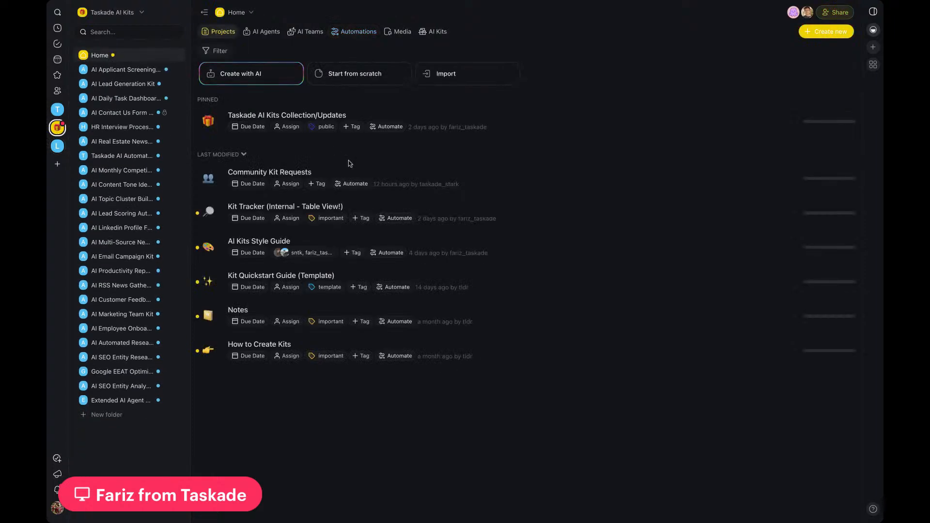
click(473, 115)
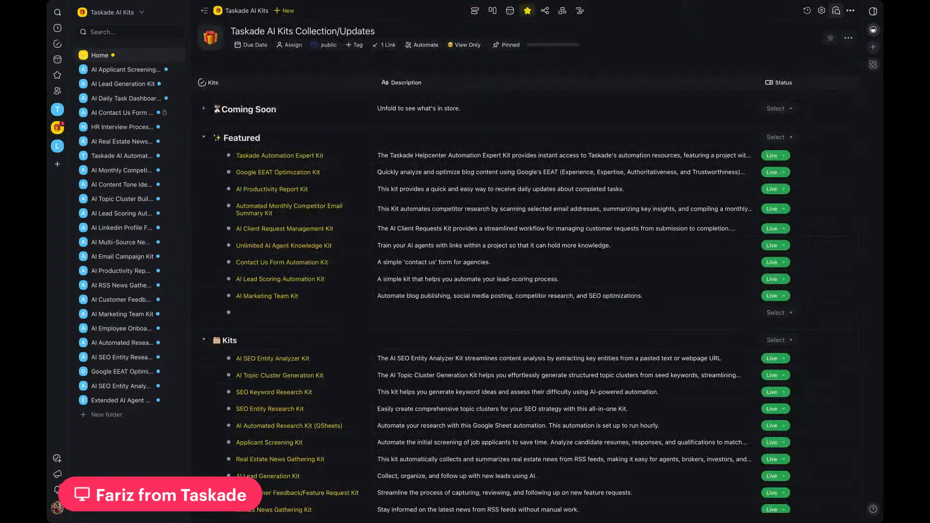
scroll(319, 213, down, 1)
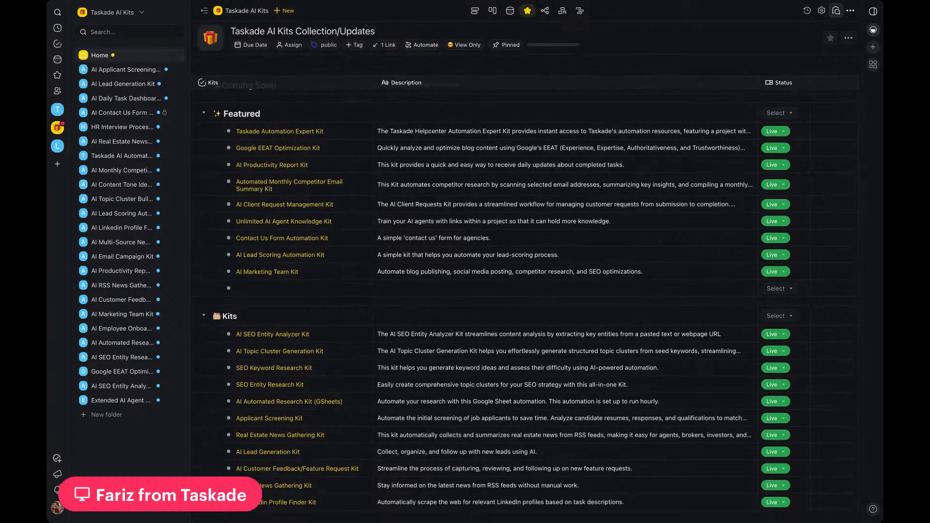
scroll(422, 269, down, 5)
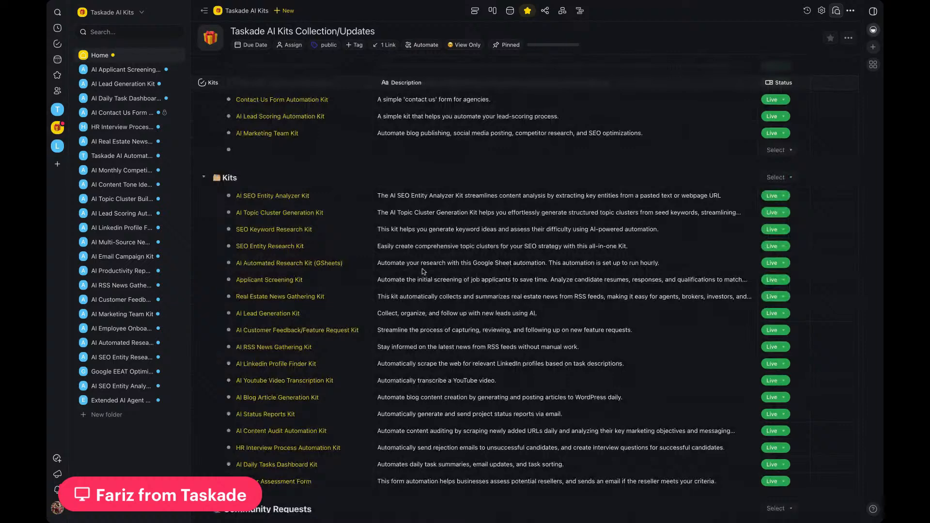
scroll(423, 270, down, 3)
scroll(423, 270, down, 1)
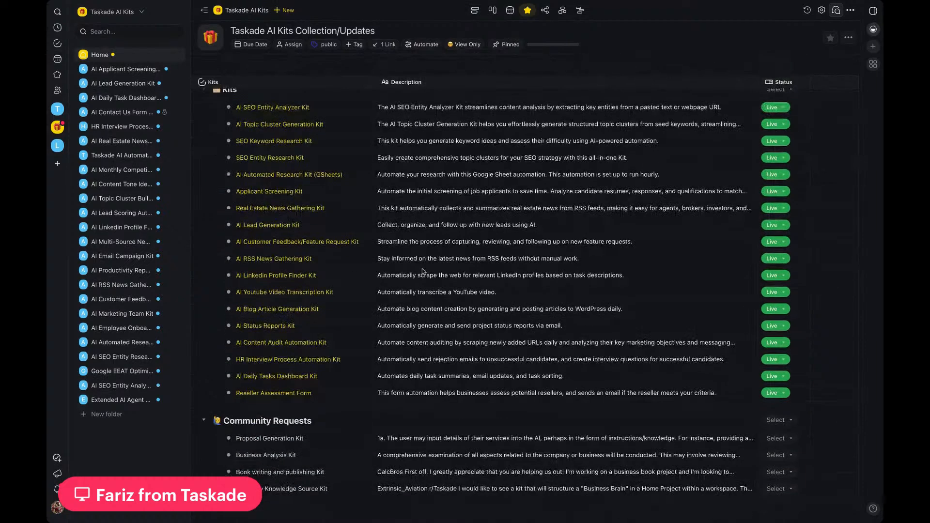
scroll(423, 272, up, 2)
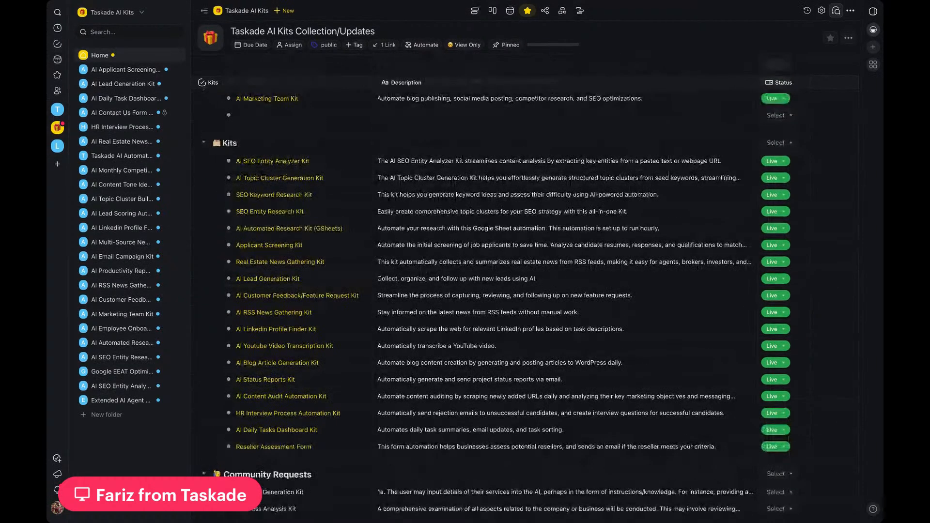
scroll(502, 284, down, 2)
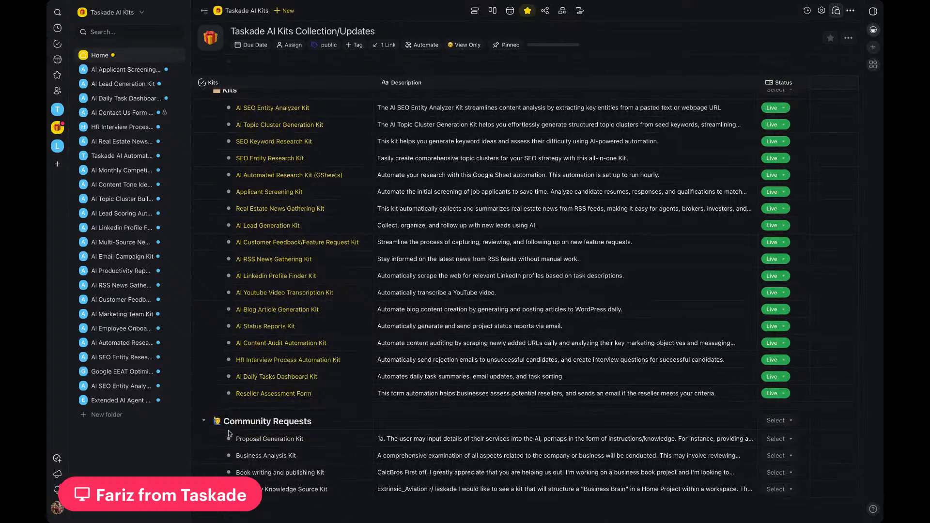
scroll(204, 423, up, 2)
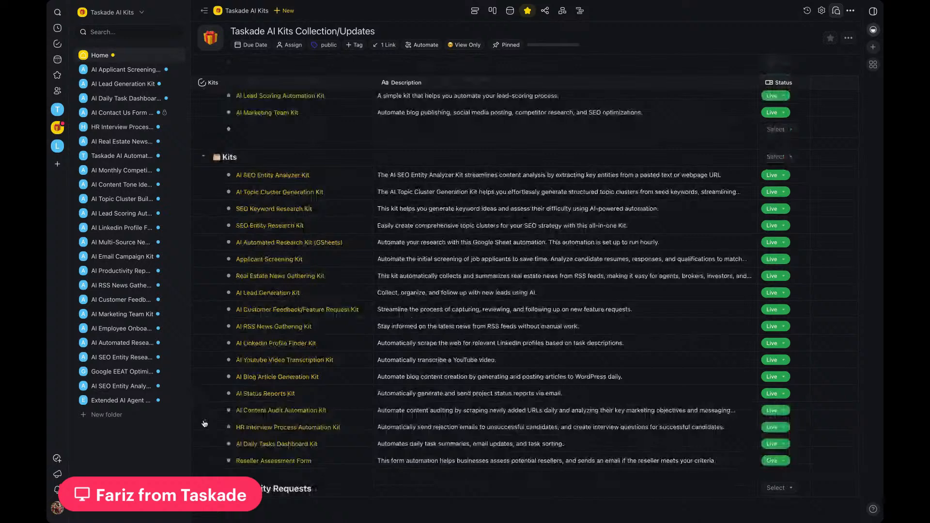
scroll(204, 424, up, 5)
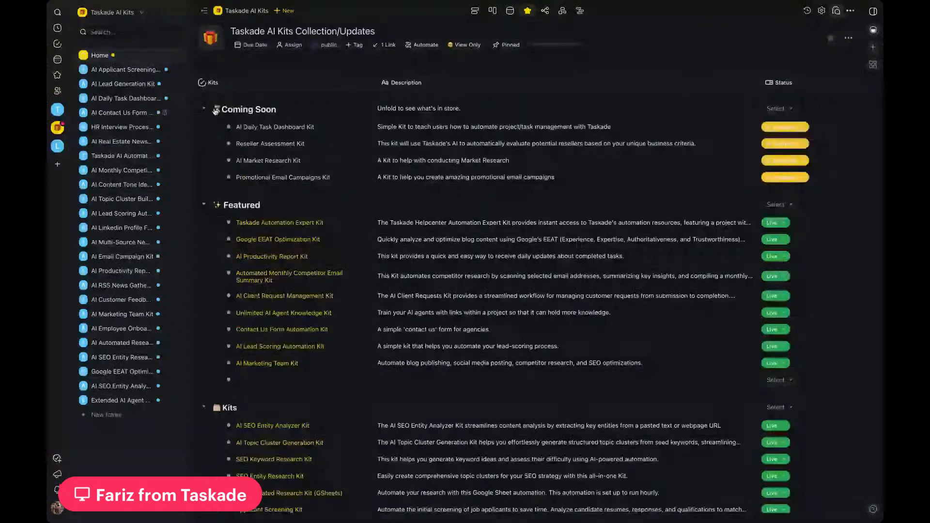
scroll(216, 111, down, 3)
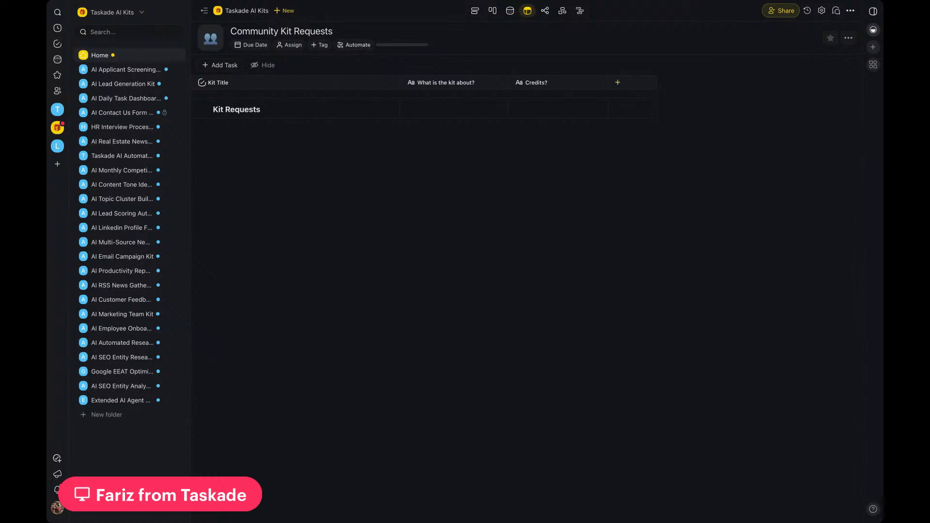
Step: Open the Kit Request for Taskade automation from the Home folder's automations and view its whole flow
click(98, 56)
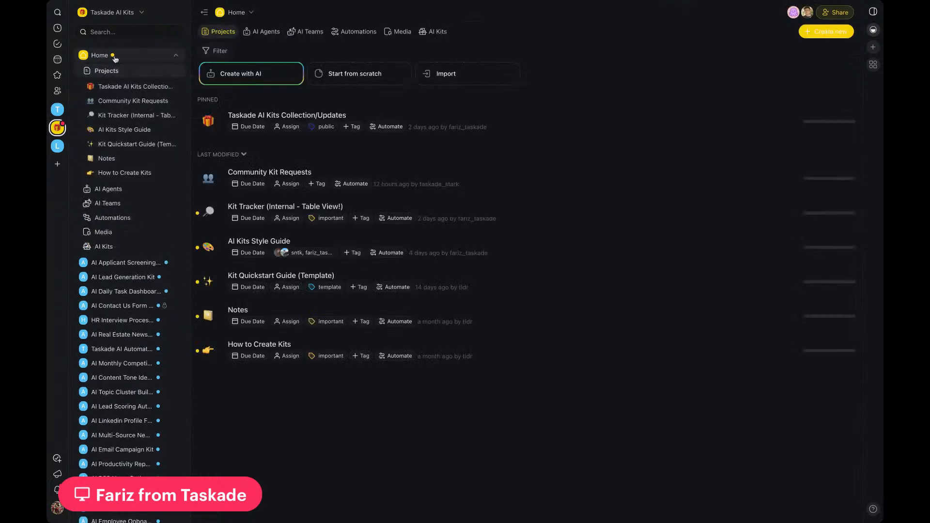
click(353, 35)
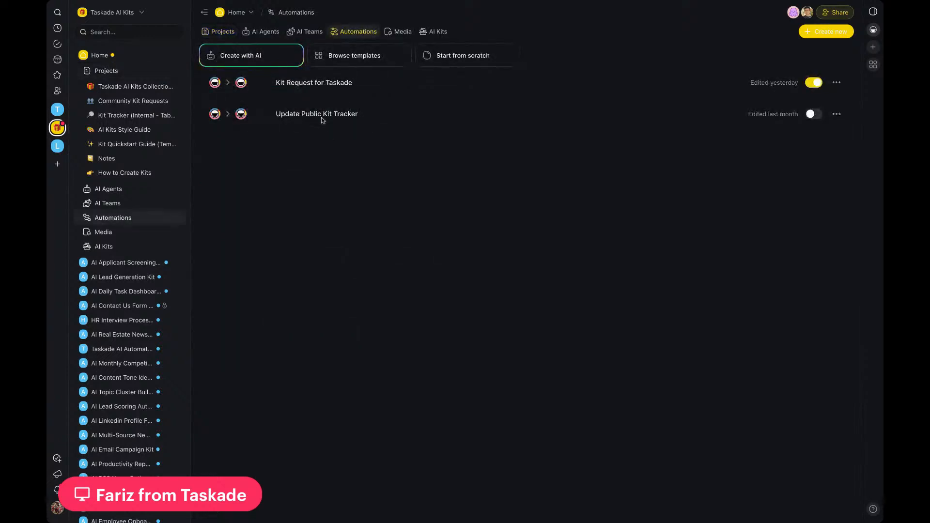
click(315, 85)
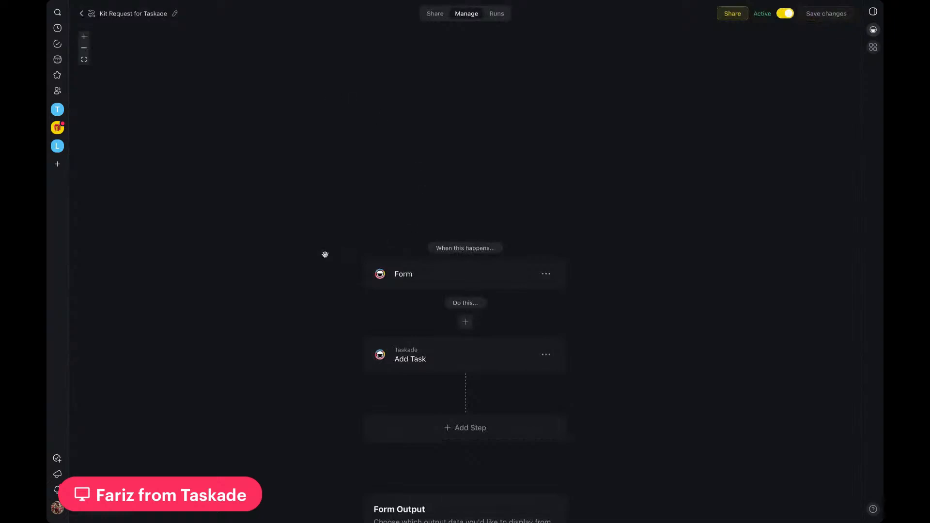
scroll(294, 308, down, 1)
scroll(754, 286, down, 1)
scroll(754, 285, down, 2)
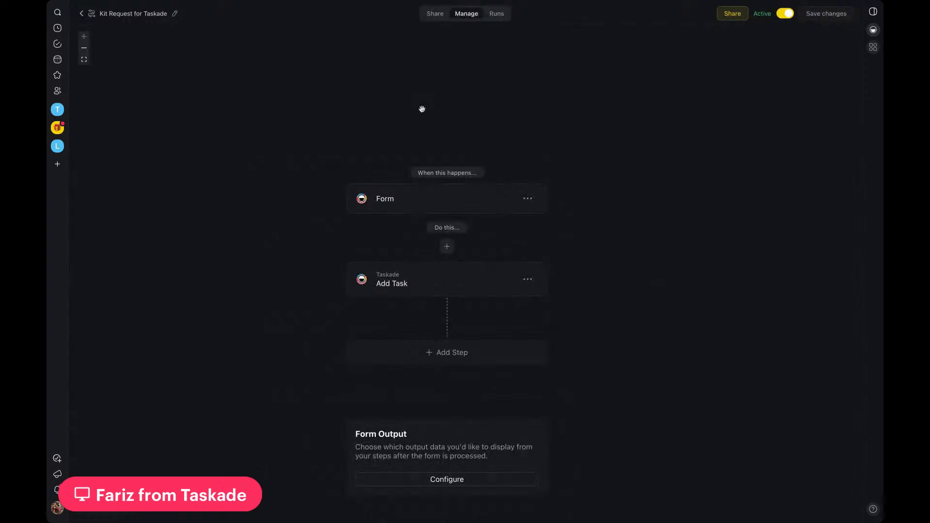
Step: Examine the Form trigger's title, description, submit text, form fields and end page content
click(430, 206)
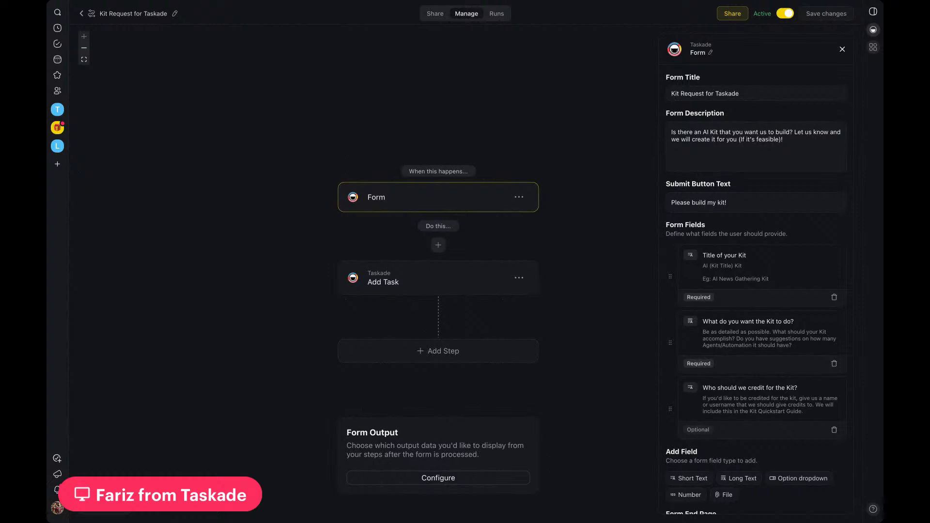
scroll(684, 208, down, 1)
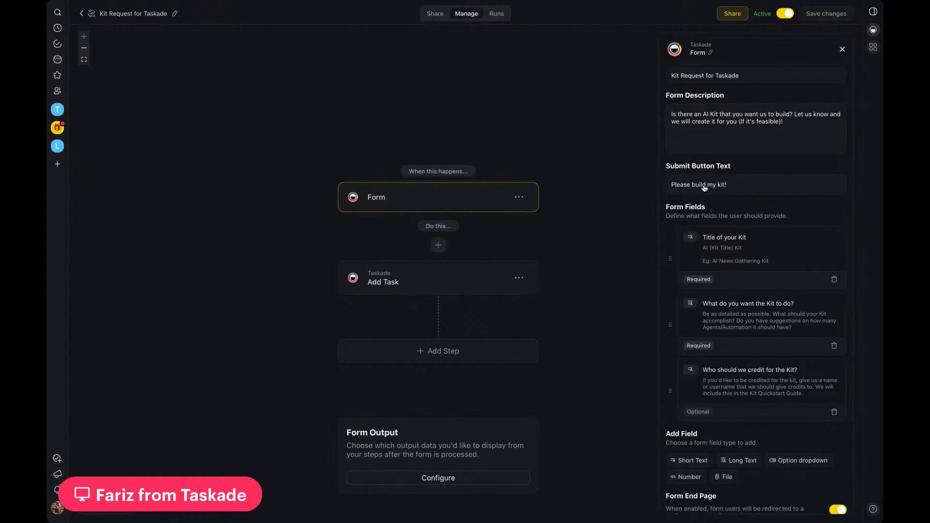
scroll(729, 190, down, 3)
scroll(731, 190, up, 1)
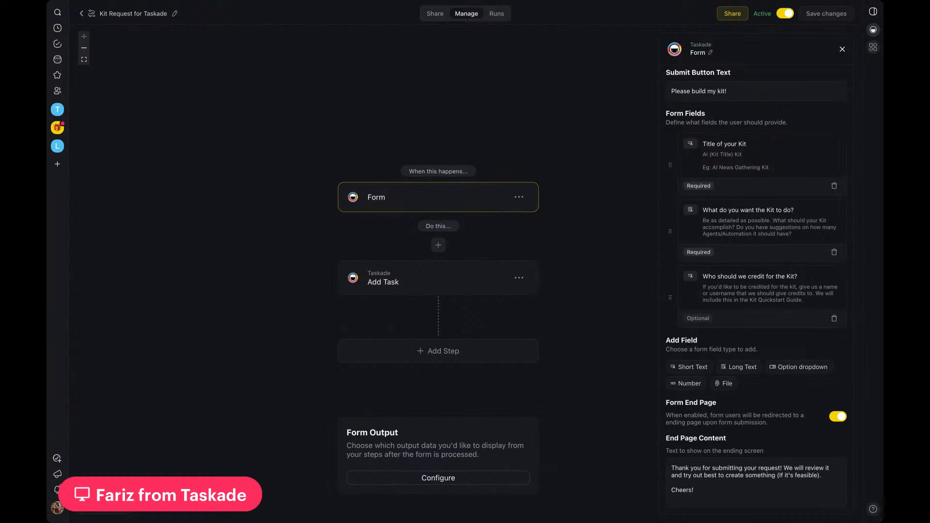
scroll(758, 282, down, 1)
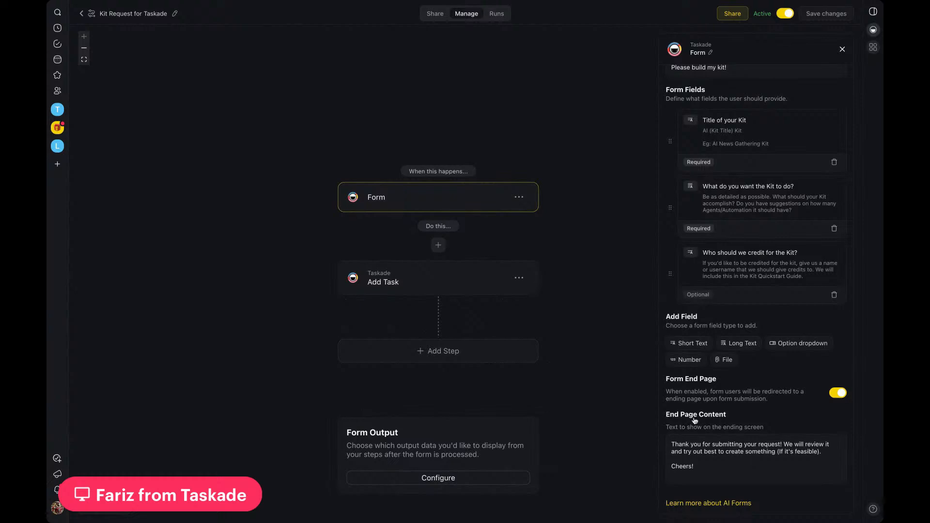
scroll(696, 422, down, 1)
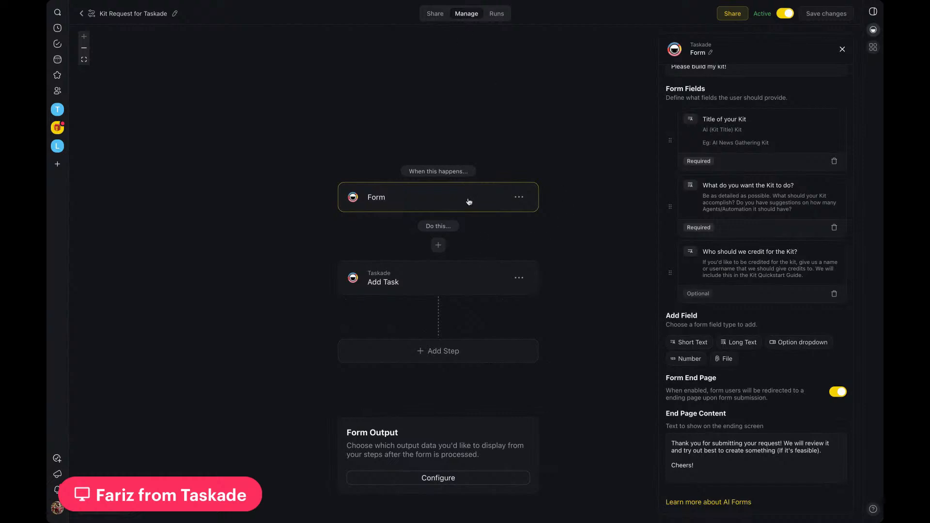
Step: Examine the Add Task action's project, block, content, position and mapped form fields
click(428, 270)
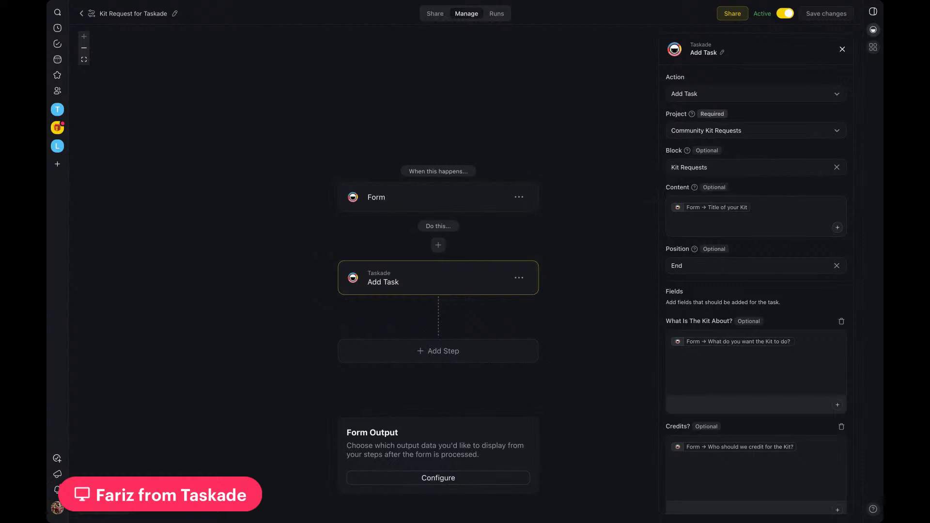
scroll(722, 307, down, 3)
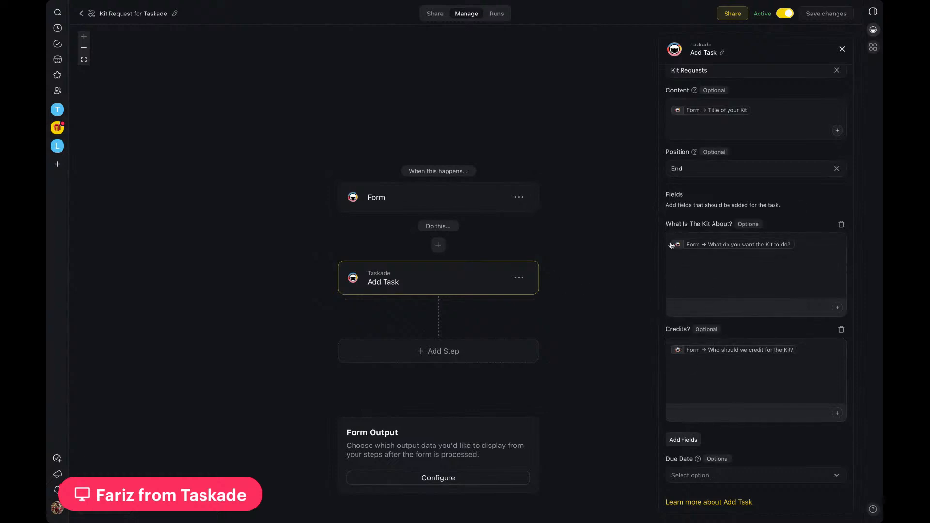
scroll(716, 216, up, 2)
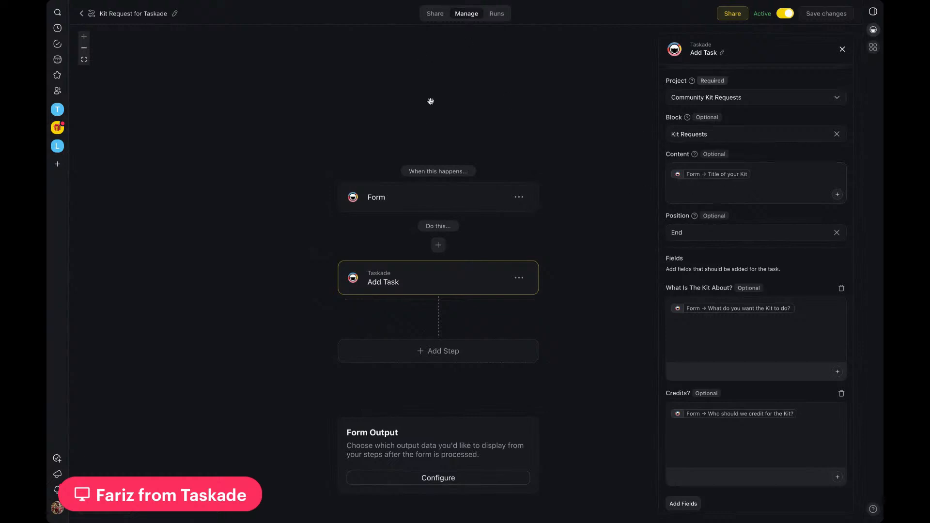
Step: Preview the Kit Request for Taskade form and try to publish it to the web
click(435, 14)
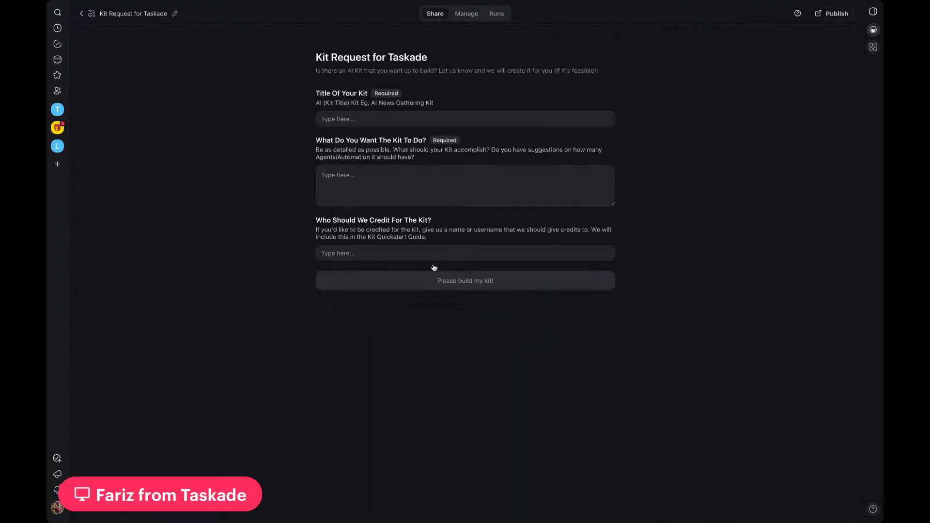
click(832, 13)
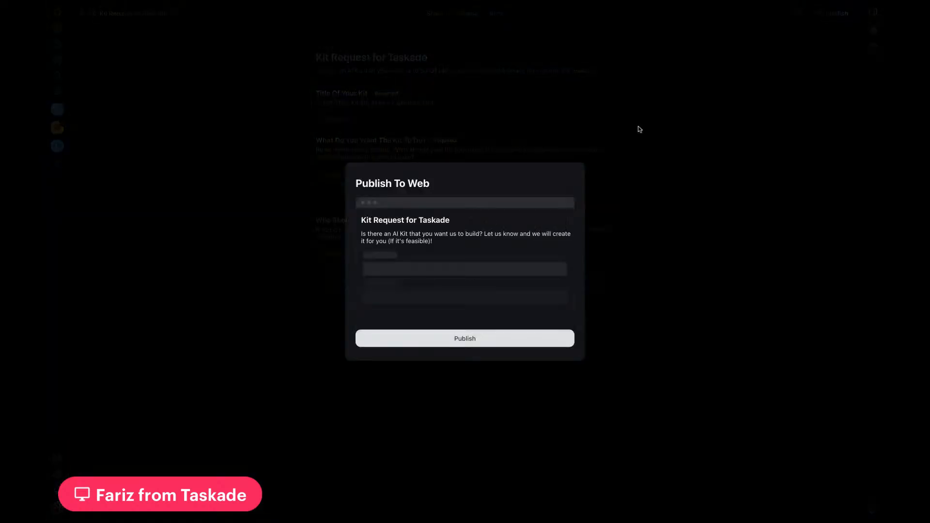
click(467, 345)
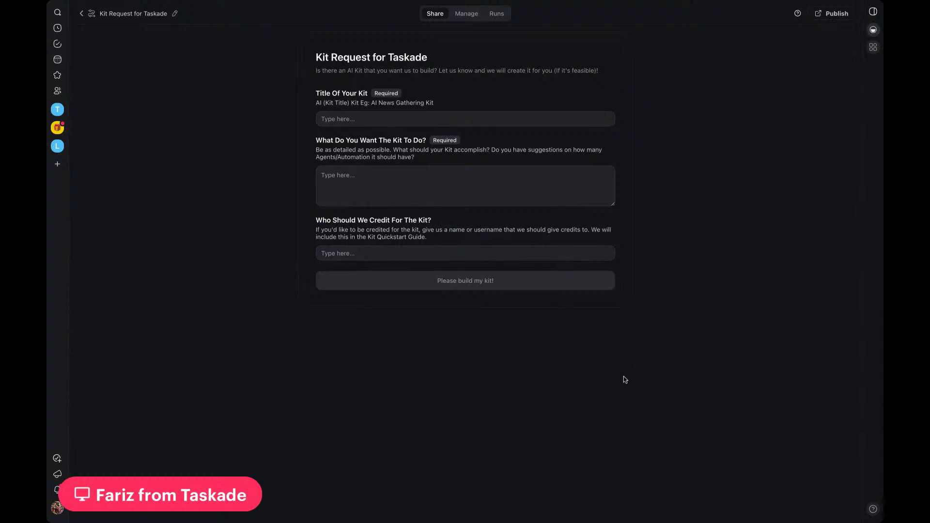
Step: Review how the automation's flow leads from the Form trigger to the Add Task action
click(466, 14)
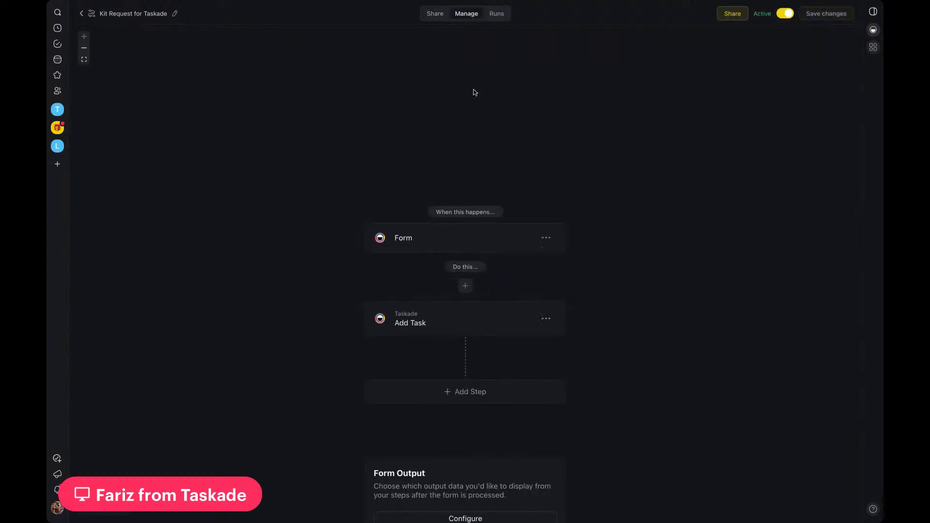
scroll(468, 194, down, 2)
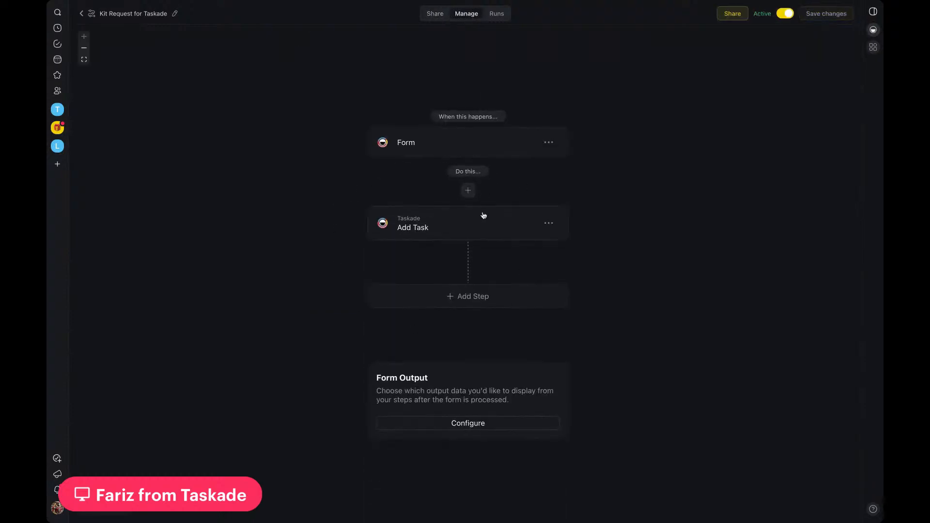
scroll(484, 214, up, 1)
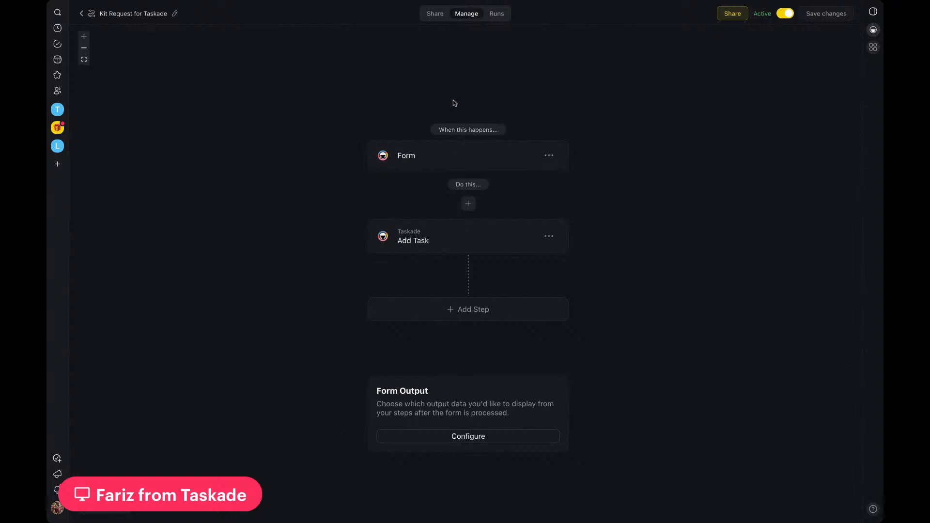
Step: Publish the Kit Request for Taskade form to the web and copy its shareable link
click(435, 20)
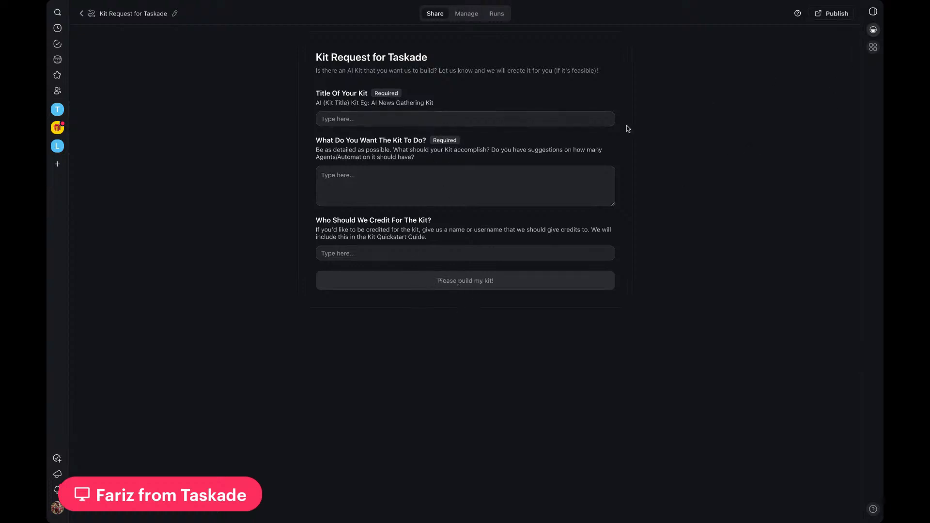
click(832, 15)
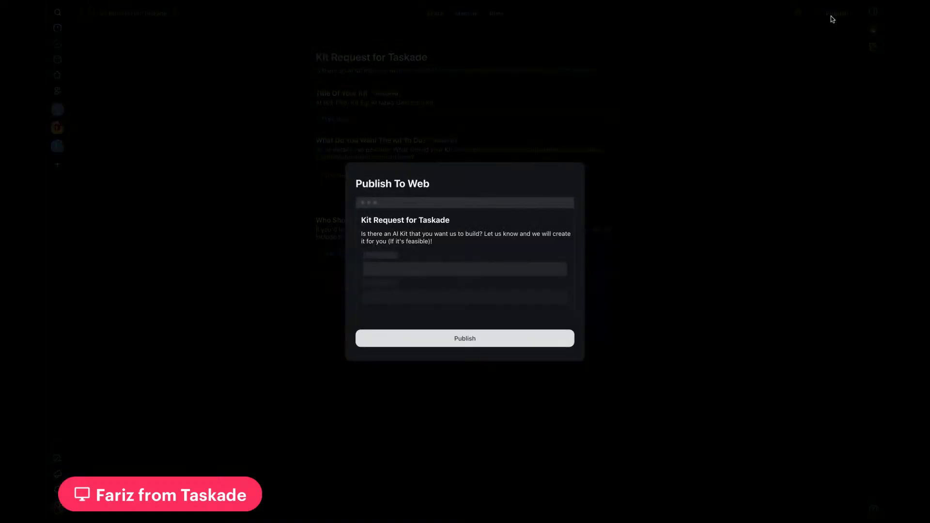
click(456, 340)
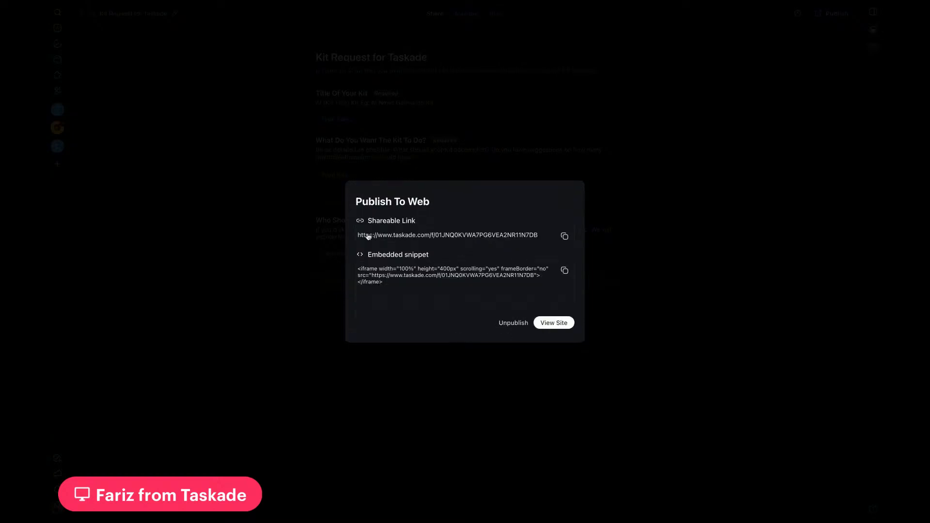
click(565, 239)
click(644, 295)
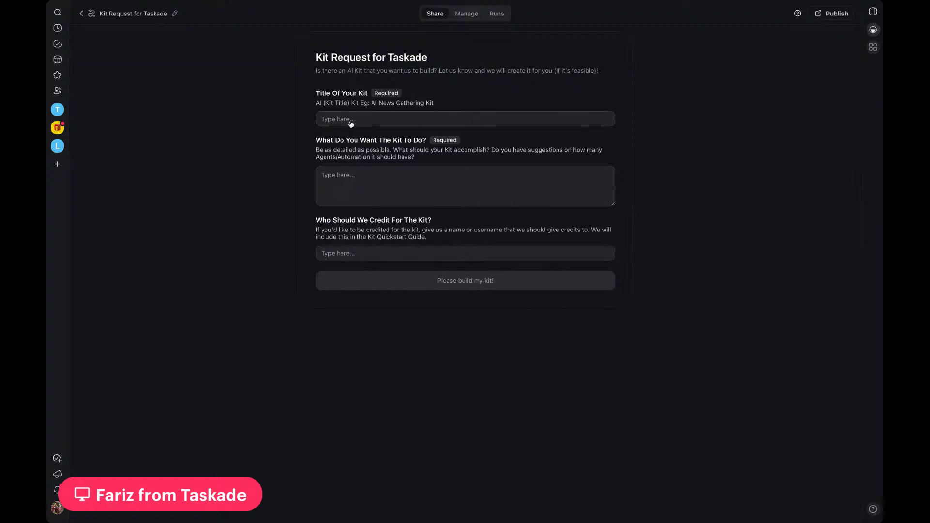
Step: Fill in the form's kit title with "AI Blog Writing Kit"
click(366, 121)
text(AI Blog Writing Kit)
Step: Describe what the kit should do as "Write blog articles daily, optimize SEO, topic is about cars"
click(368, 188)
text(Write )
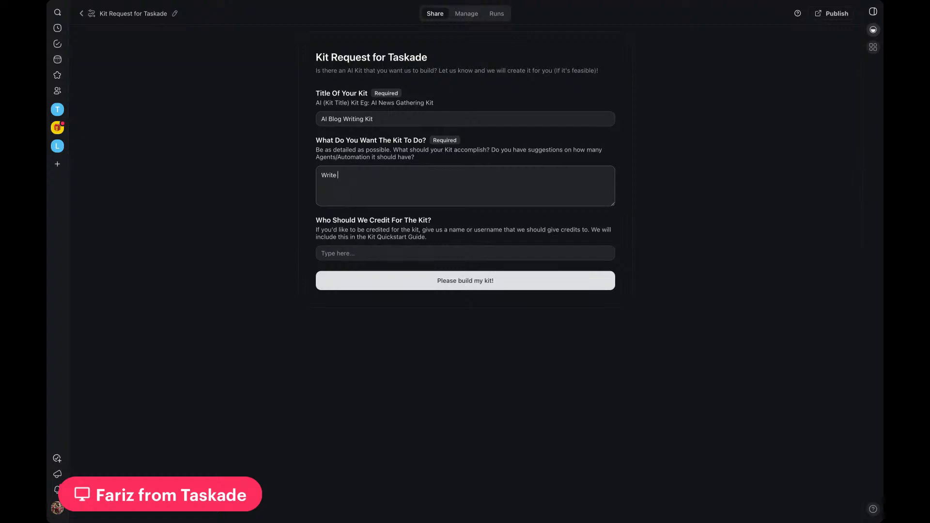
text(blog articles  daily, optimize SEO, abou)
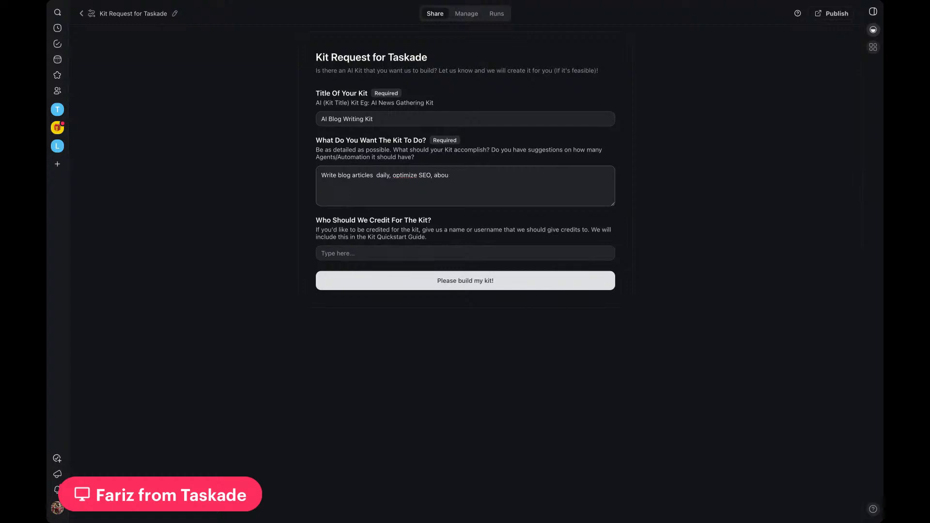
text(t cars)
key(BackSpace)
key(BackSpace)
key(BackSpace)
key(BackSpace)
key(BackSpace)
key(BackSpace)
text(opic is about ca)
click(346, 259)
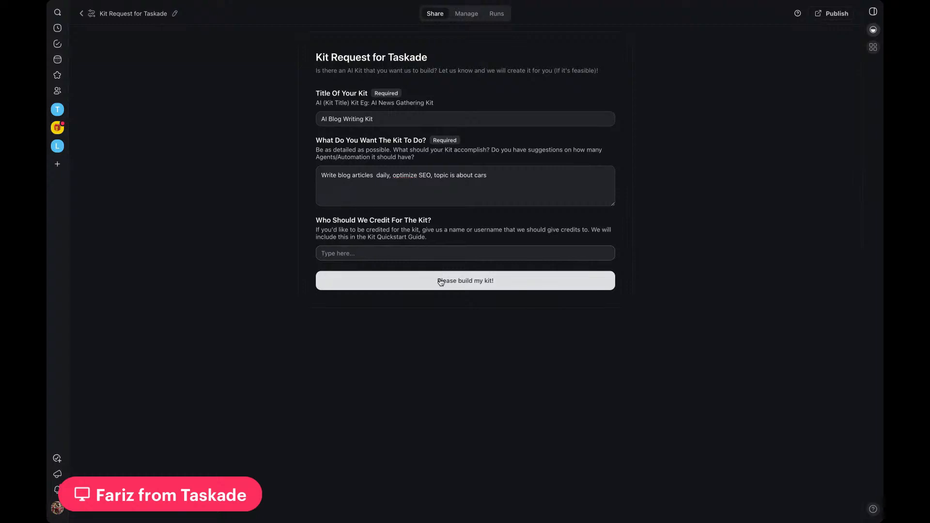
Step: Submit the AI Blog Writing Kit request, reopen the form and check the automation's run history
click(457, 283)
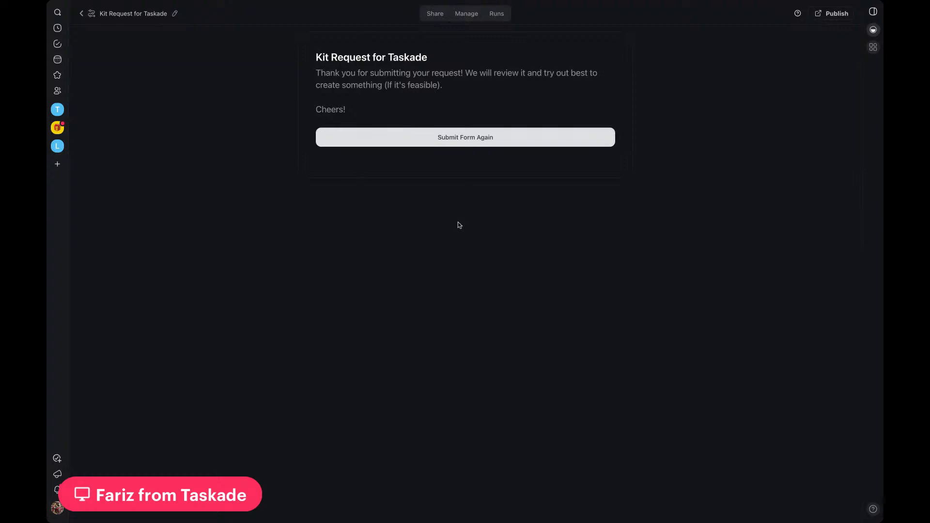
click(452, 138)
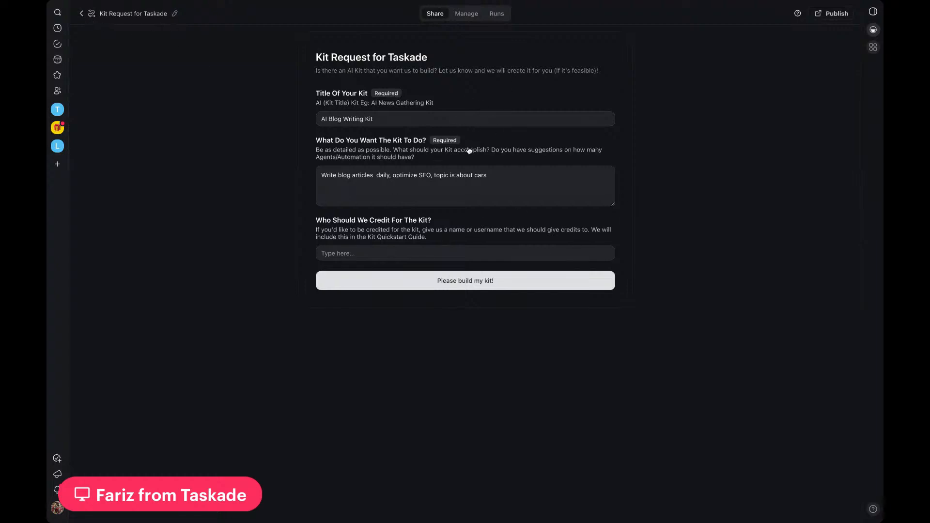
click(500, 16)
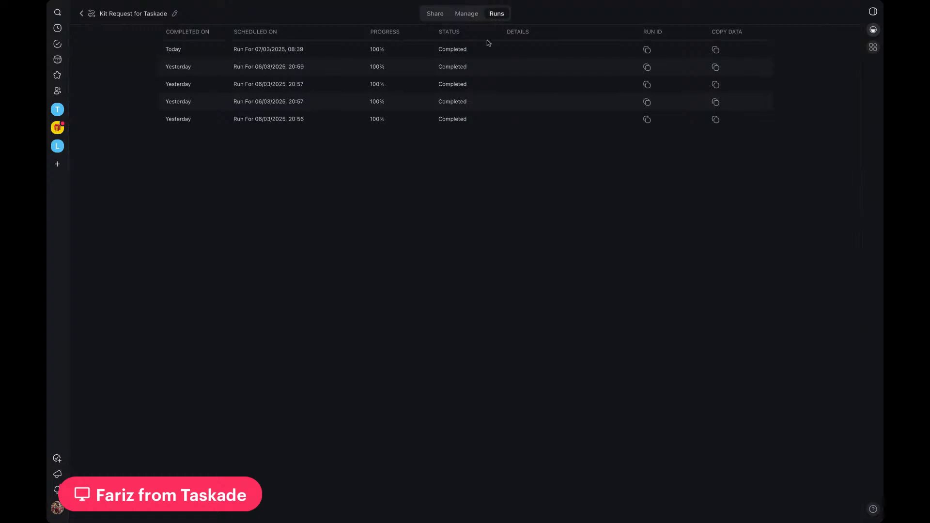
Step: Open the Community Kit Requests project and read the description of the submitted AI Blog Writing Kit request
click(82, 14)
click(223, 33)
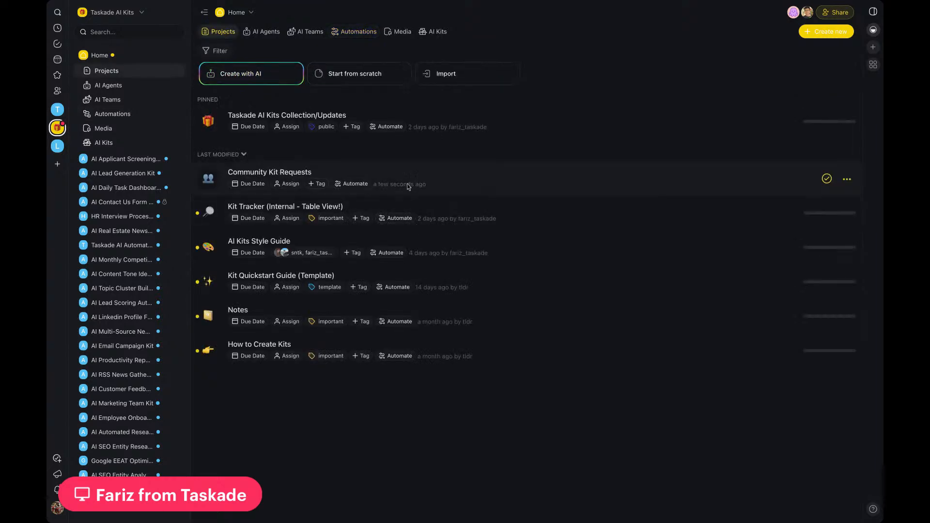
click(421, 189)
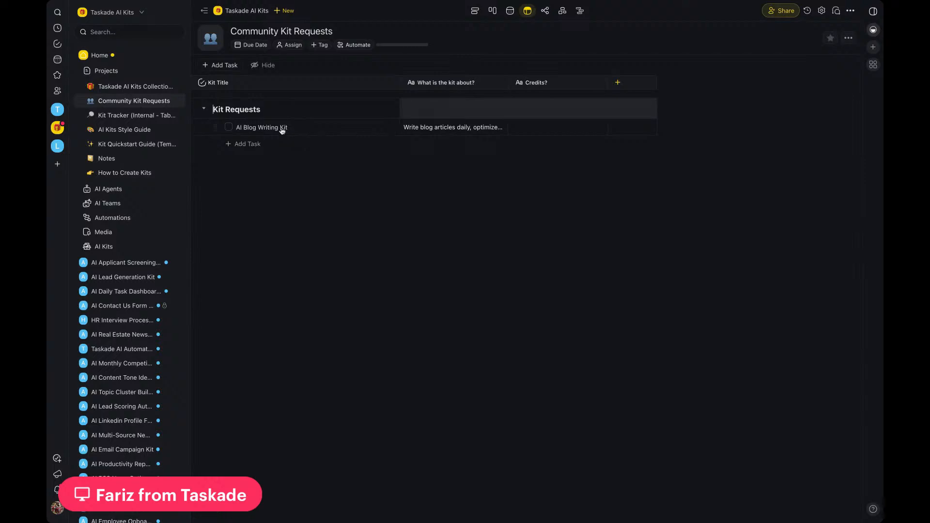
click(448, 132)
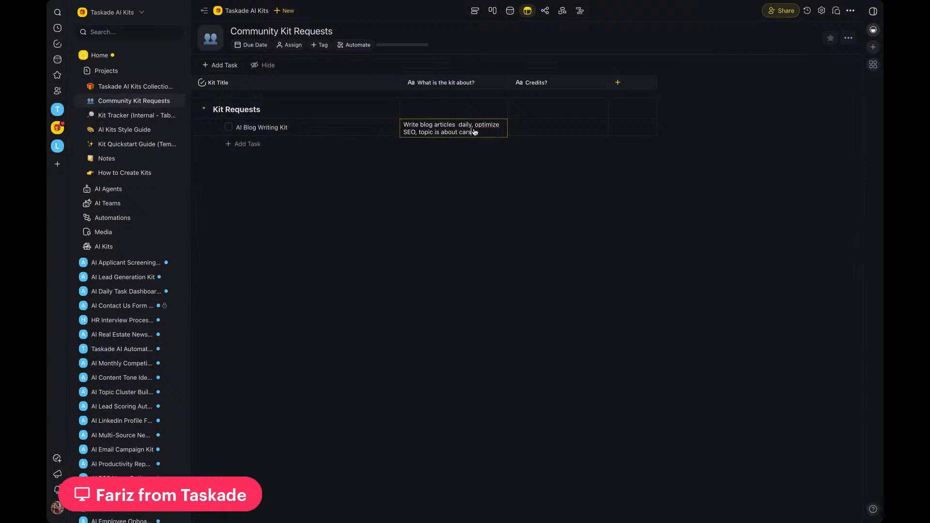
click(487, 173)
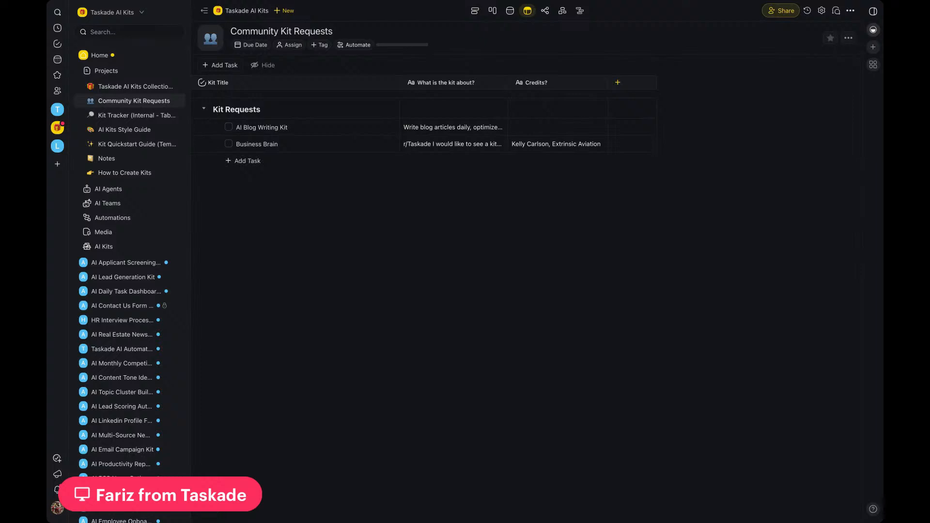
Step: Read the full description of the Business Brain kit request from beginning to end
click(446, 150)
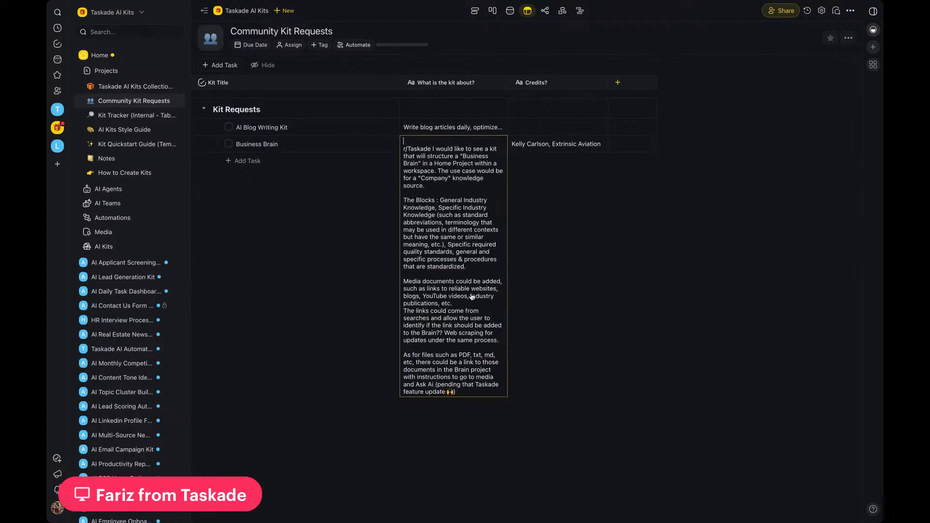
scroll(473, 298, down, 2)
scroll(473, 297, down, 5)
scroll(473, 286, up, 8)
scroll(453, 266, down, 1)
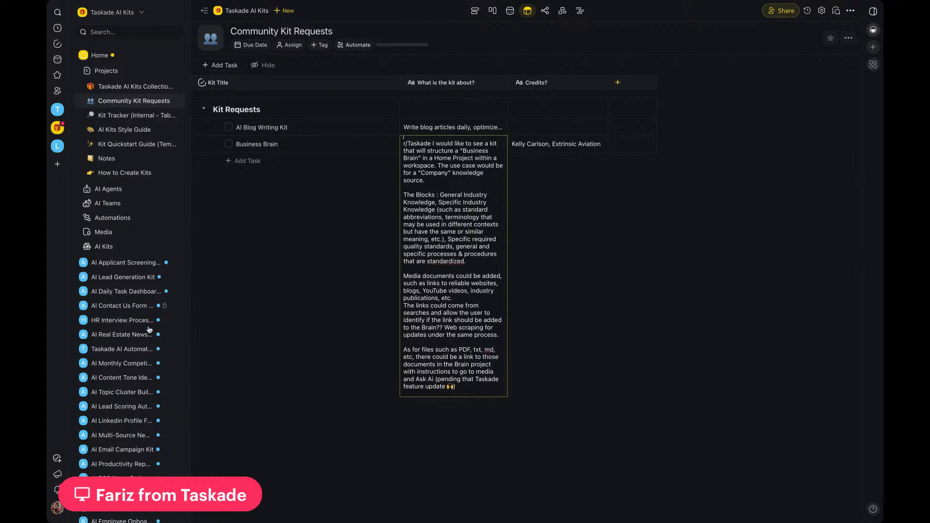
scroll(467, 274, down, 3)
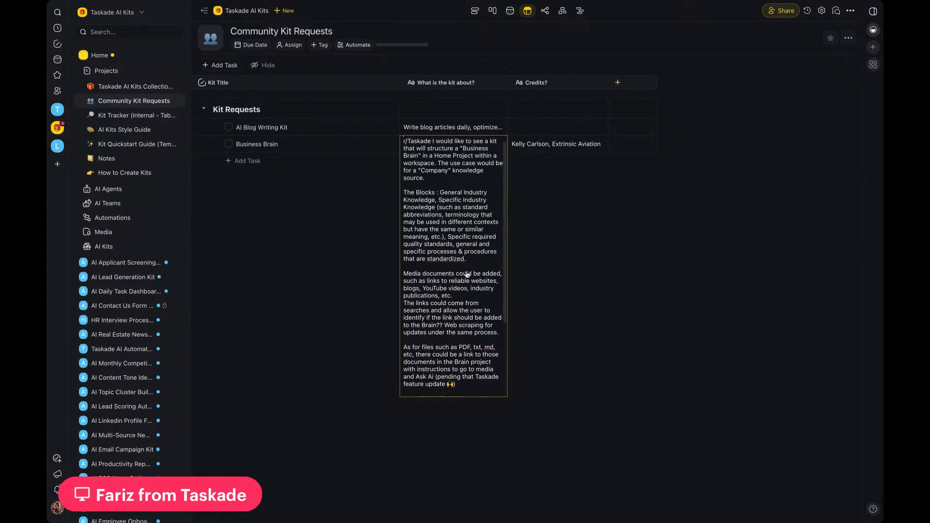
scroll(467, 274, down, 2)
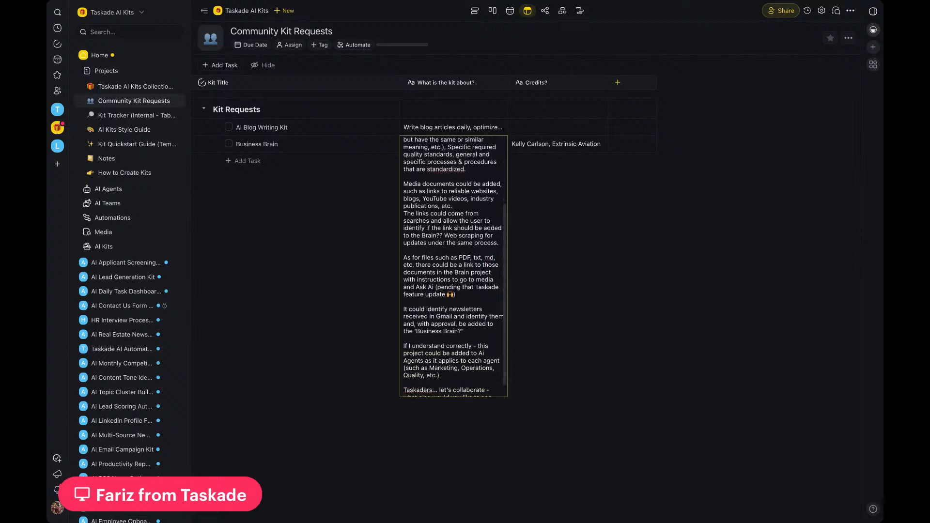
scroll(472, 221, down, 1)
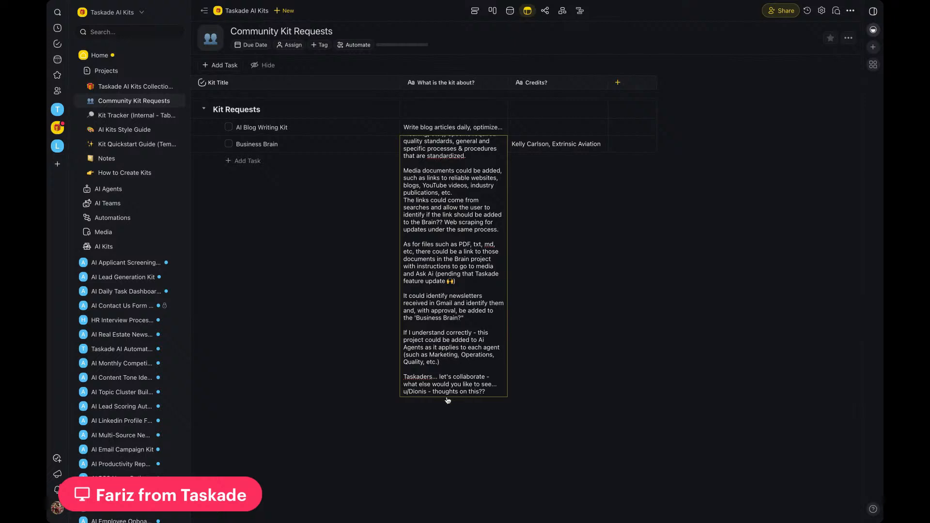
click(578, 340)
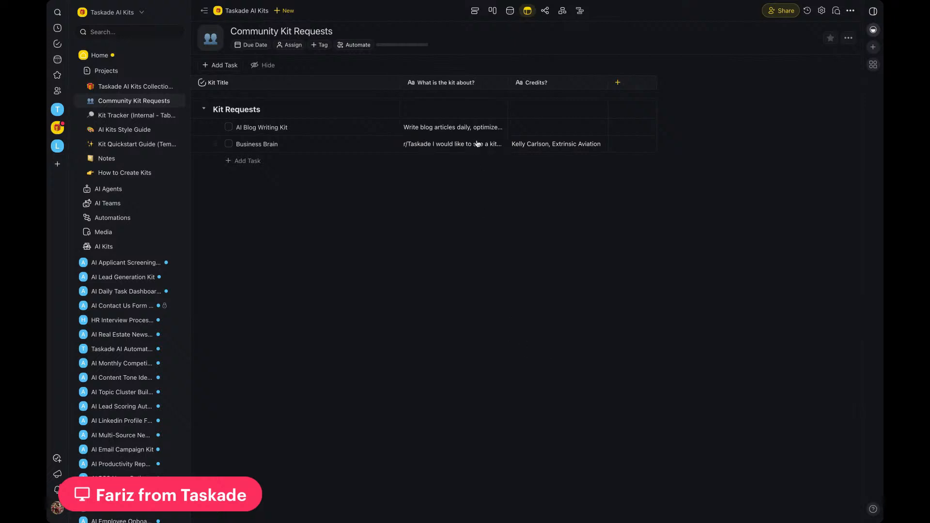
click(461, 151)
scroll(479, 293, down, 5)
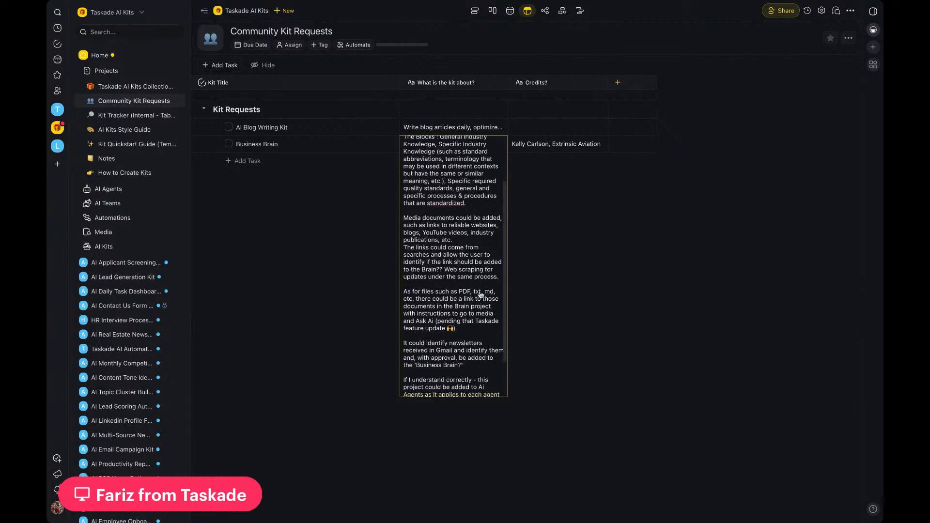
scroll(480, 274, up, 5)
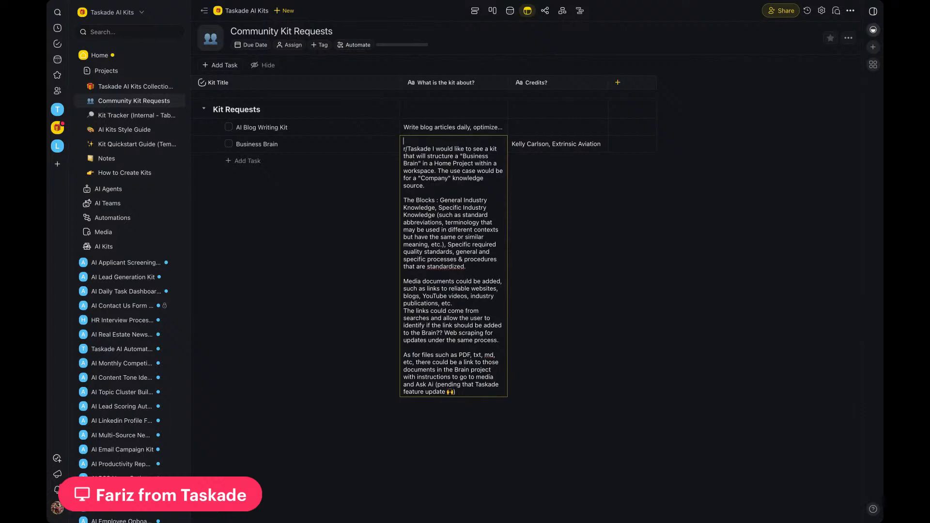
scroll(460, 213, down, 3)
scroll(459, 214, down, 3)
scroll(459, 213, up, 3)
scroll(459, 193, up, 3)
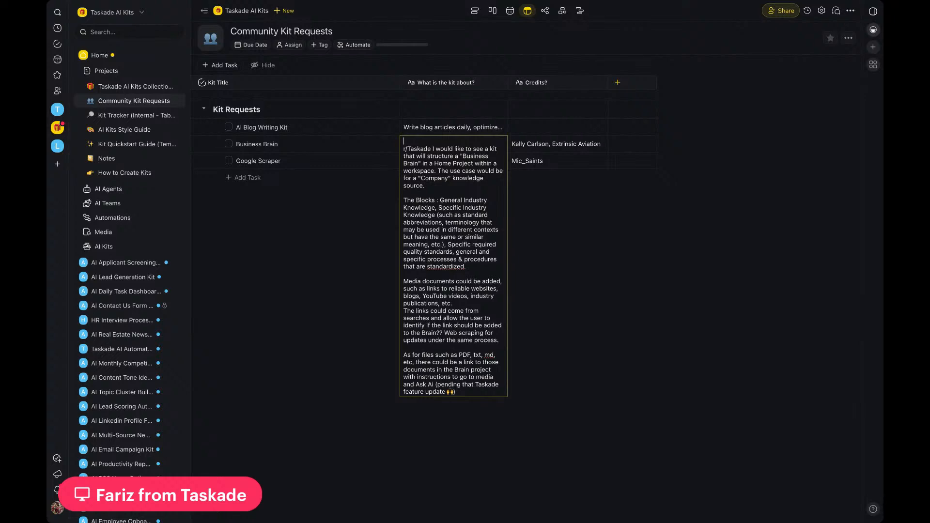
scroll(454, 266, down, 5)
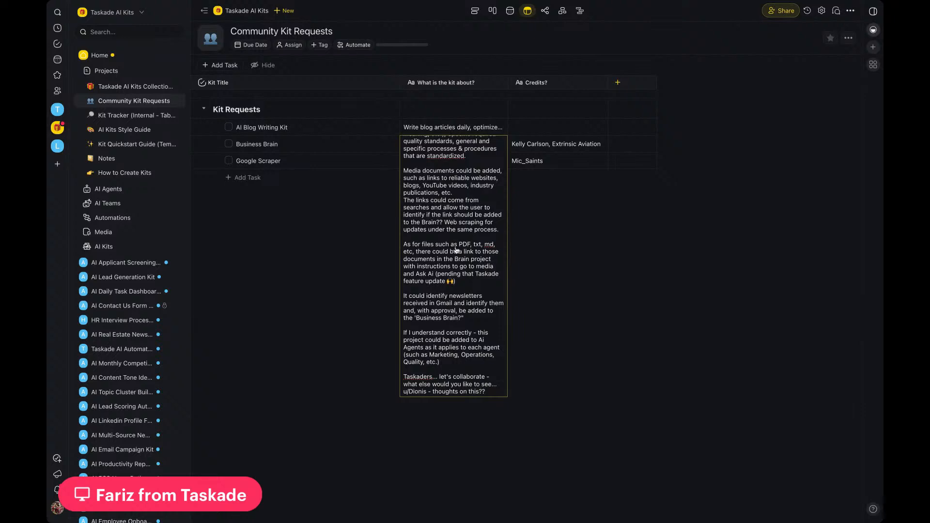
click(378, 292)
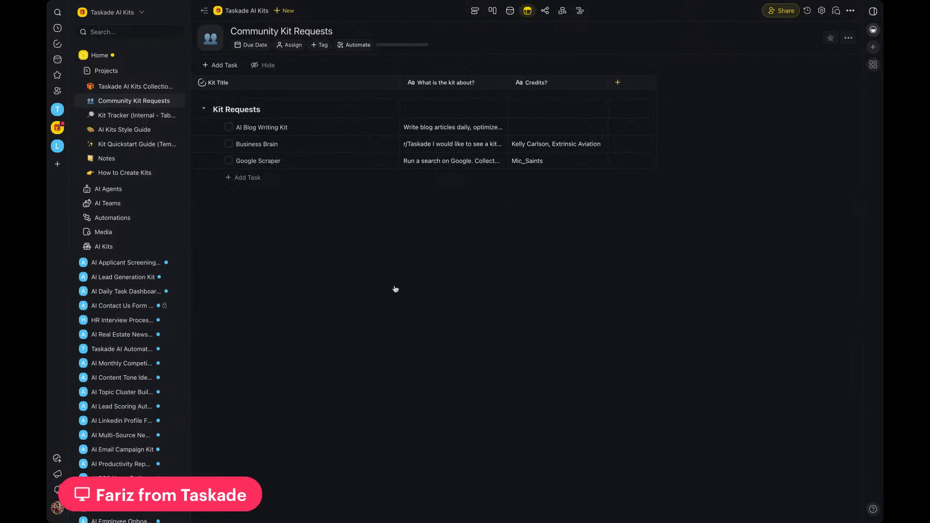
Step: Read the description of the Google Scraper request and look through the workspace's list of kit folders
click(462, 165)
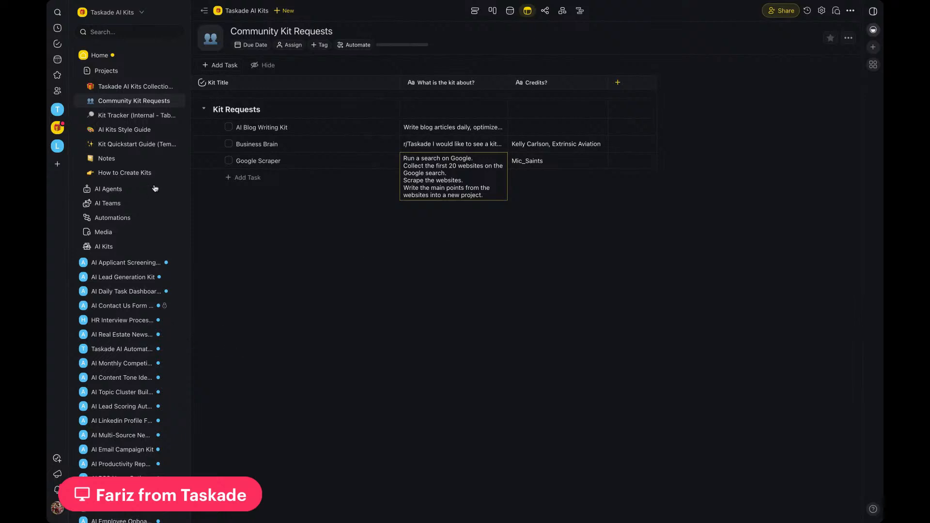
click(254, 261)
scroll(145, 259, down, 3)
scroll(144, 259, down, 1)
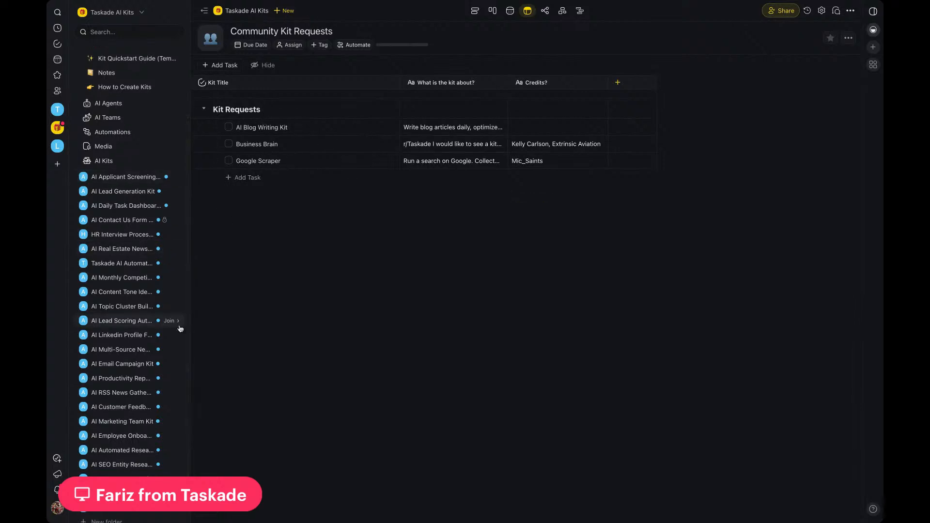
scroll(162, 316, down, 1)
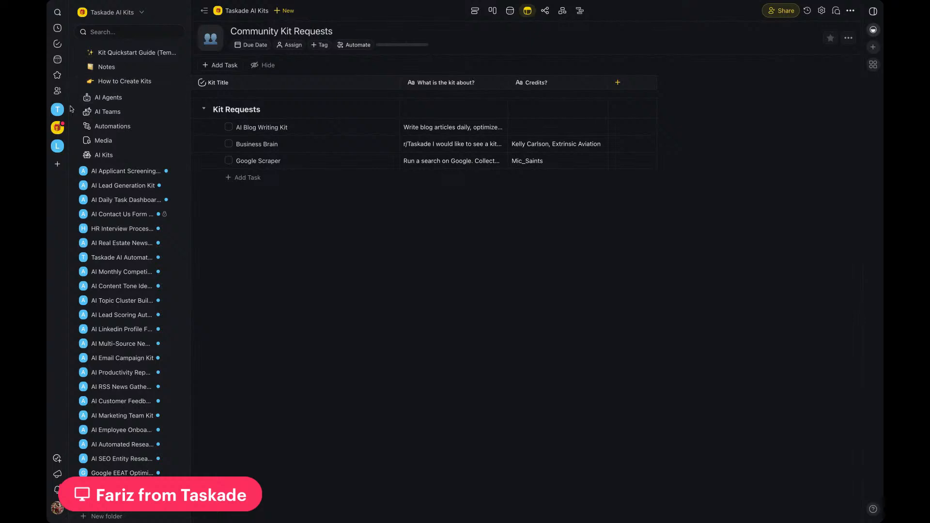
Step: Open the Unlimited AI Agent Knowledge Kit from the Taskade AI Kits Collection/Updates project
click(57, 127)
click(480, 128)
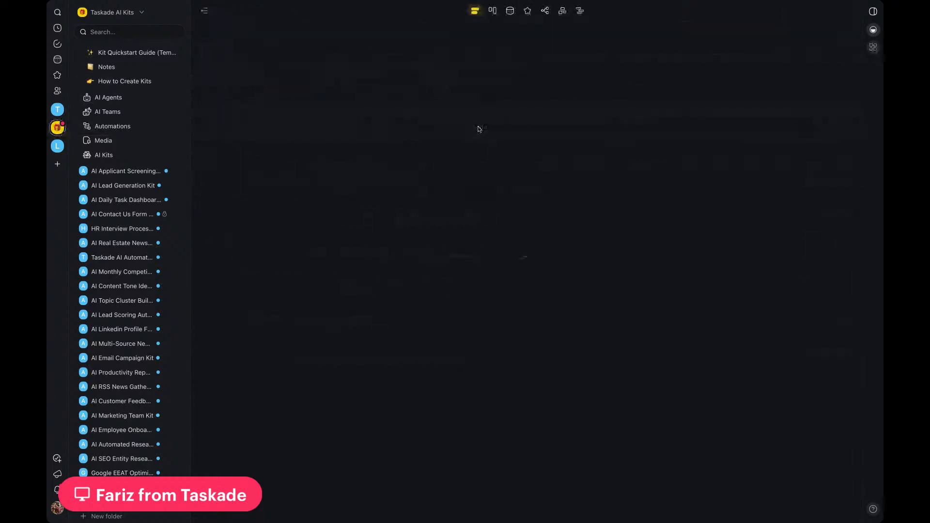
scroll(357, 286, down, 1)
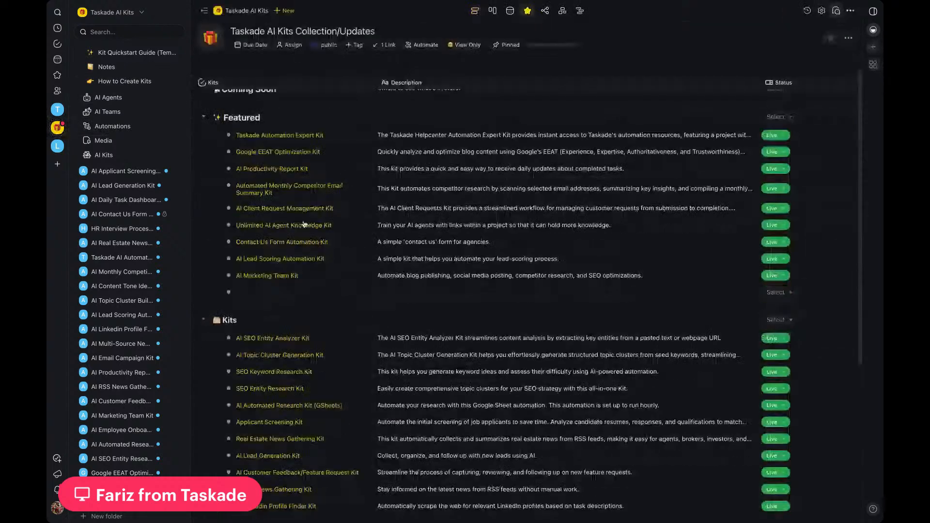
click(304, 224)
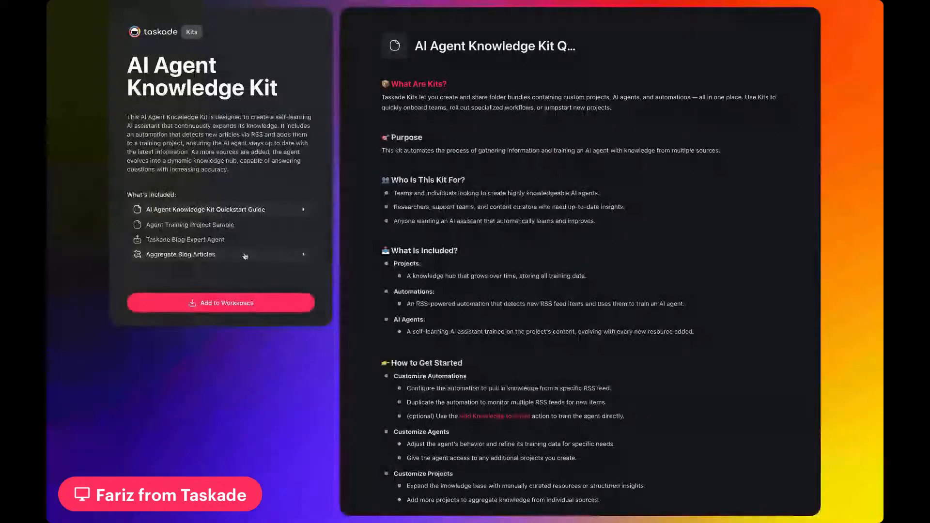
Step: Preview the kit's training project, Taskade Blog Expert Agent and Aggregate Blog Articles automation, ending on its Quickstart Guide
click(190, 225)
click(188, 238)
click(199, 254)
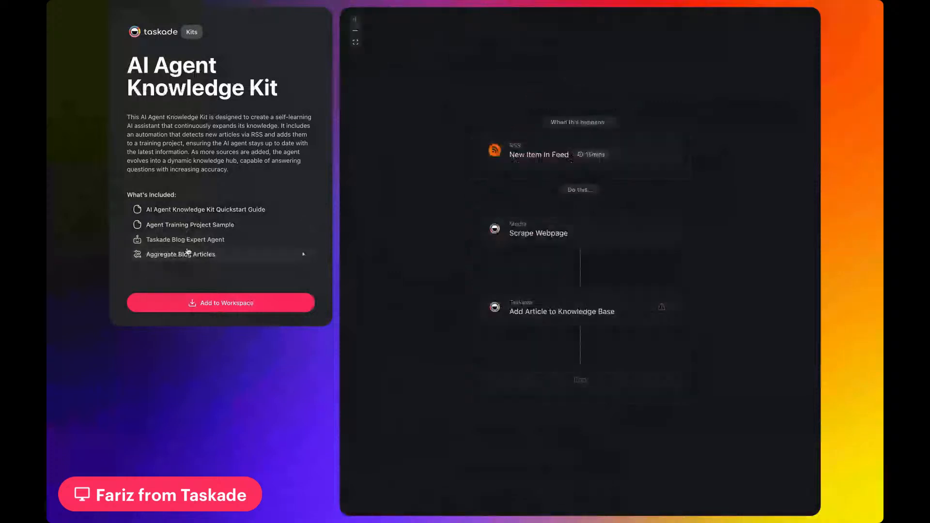
click(212, 210)
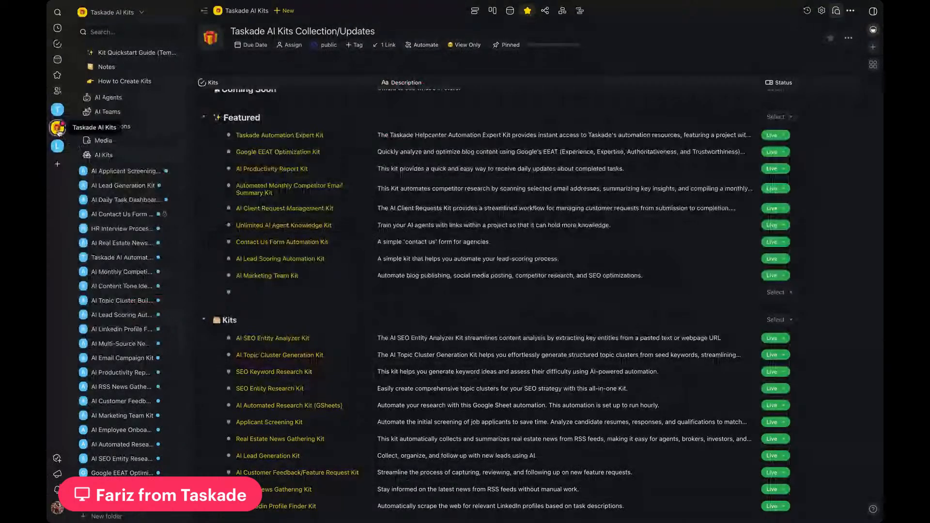
Step: Create a new folder named "Sample" in the Livestream workspace
click(58, 146)
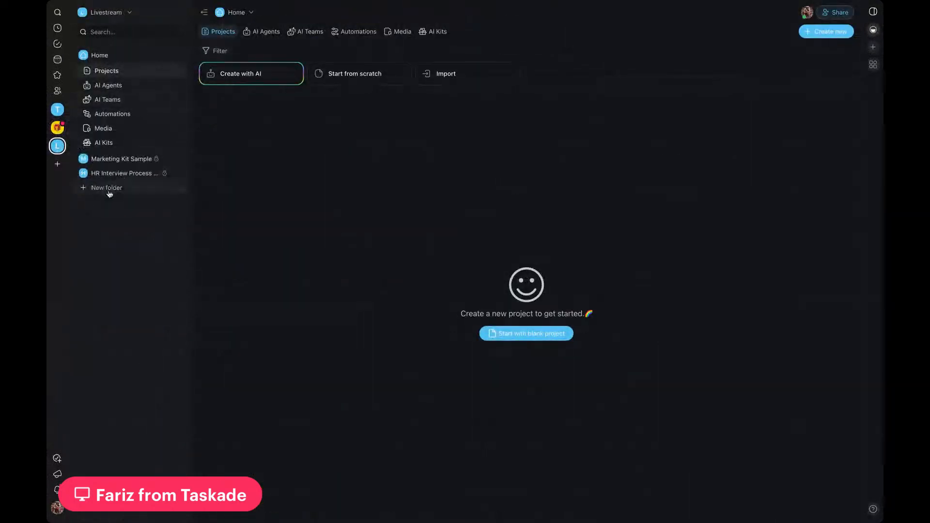
click(109, 191)
text(Sample)
click(461, 350)
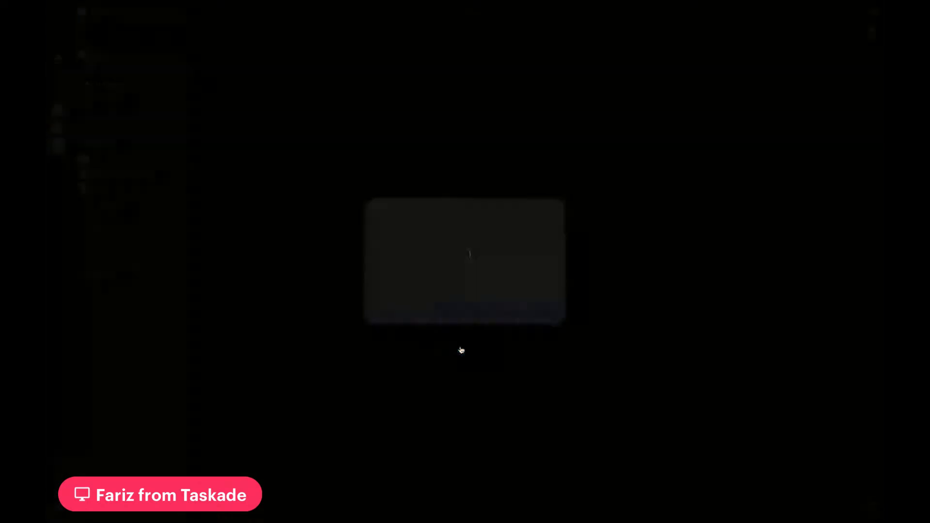
click(572, 185)
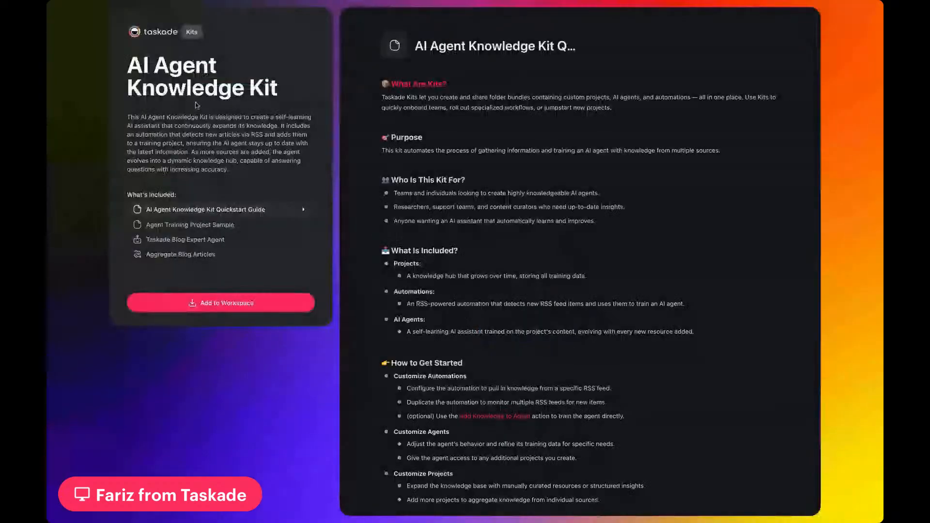
Step: Add the AI Agent Knowledge Kit to the Sample folder in the Livestream workspace and view the folder's projects
click(204, 305)
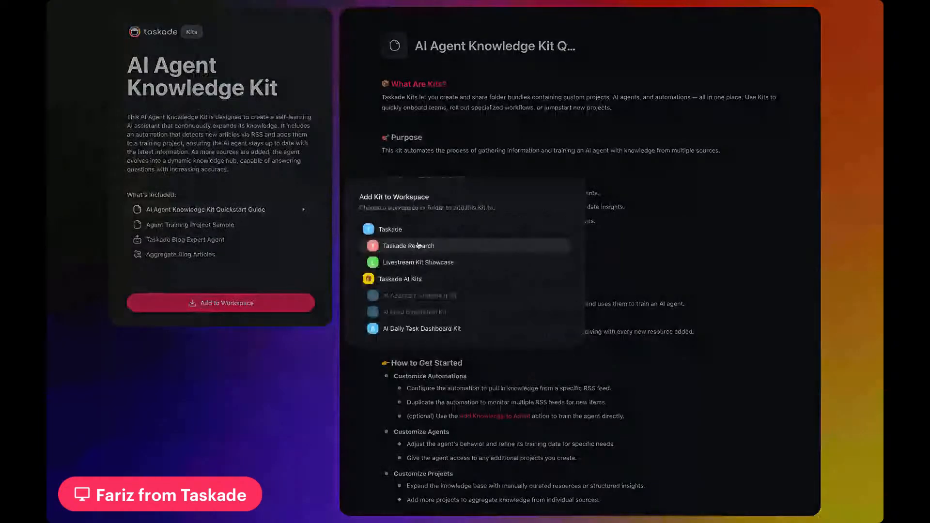
scroll(418, 245, down, 2)
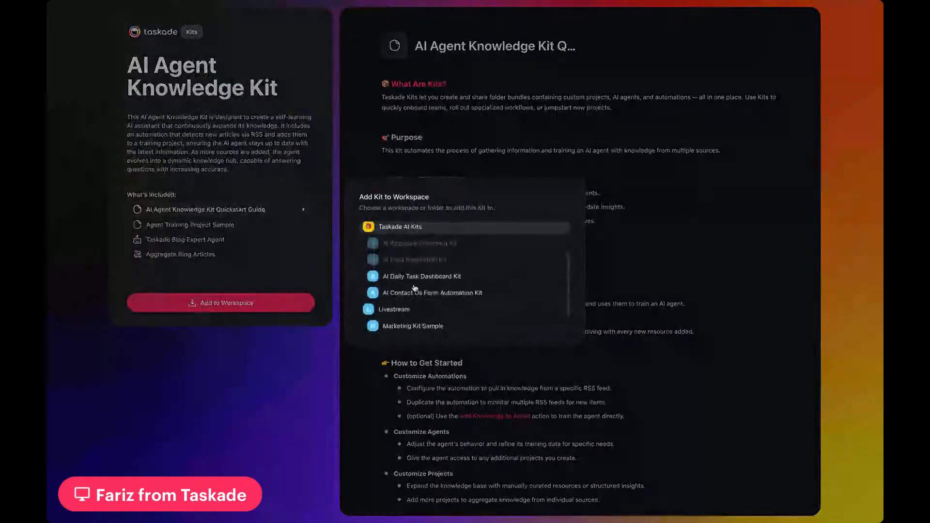
scroll(415, 288, down, 2)
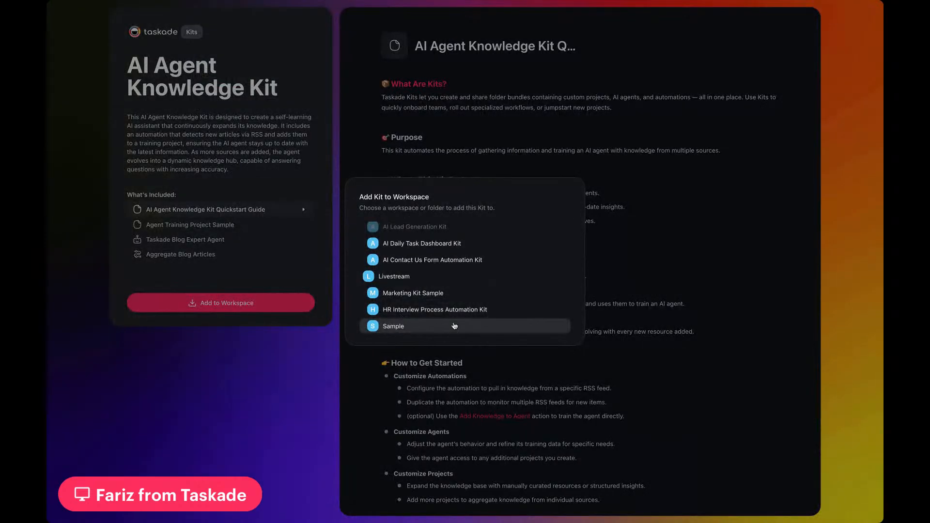
click(394, 327)
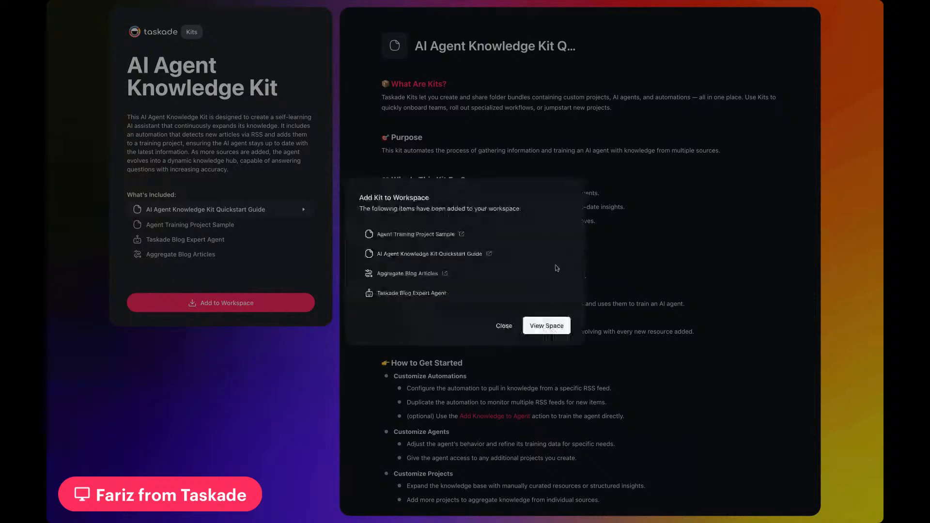
click(544, 326)
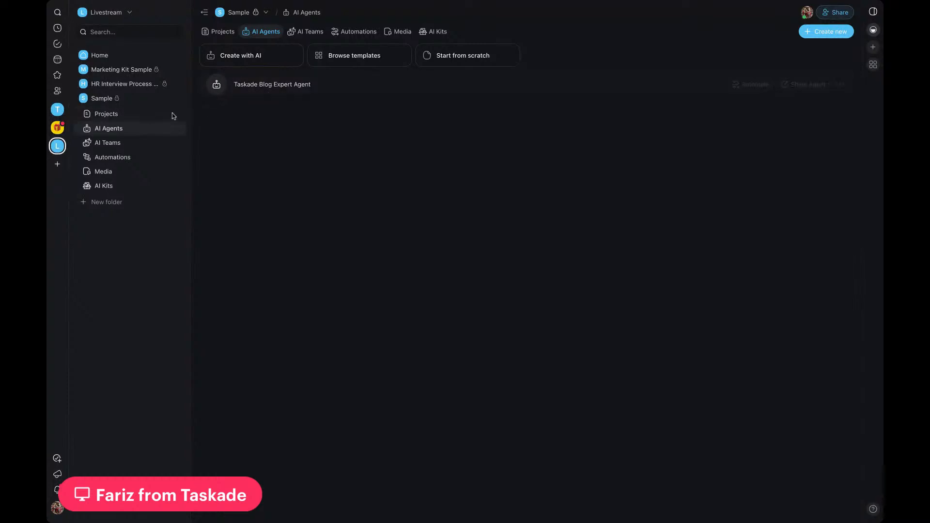
click(94, 102)
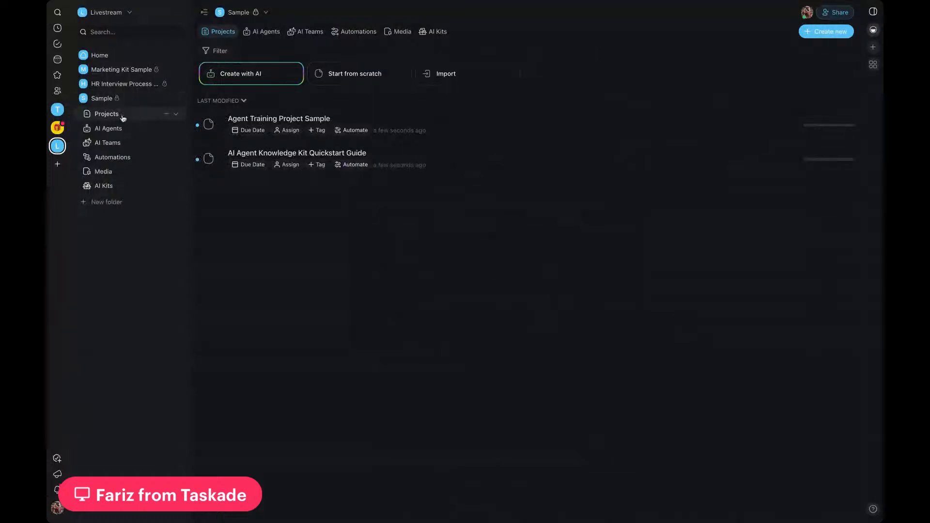
Step: Open the AI Agent Knowledge Kit Quickstart Guide project in the Sample folder and read through it
click(176, 115)
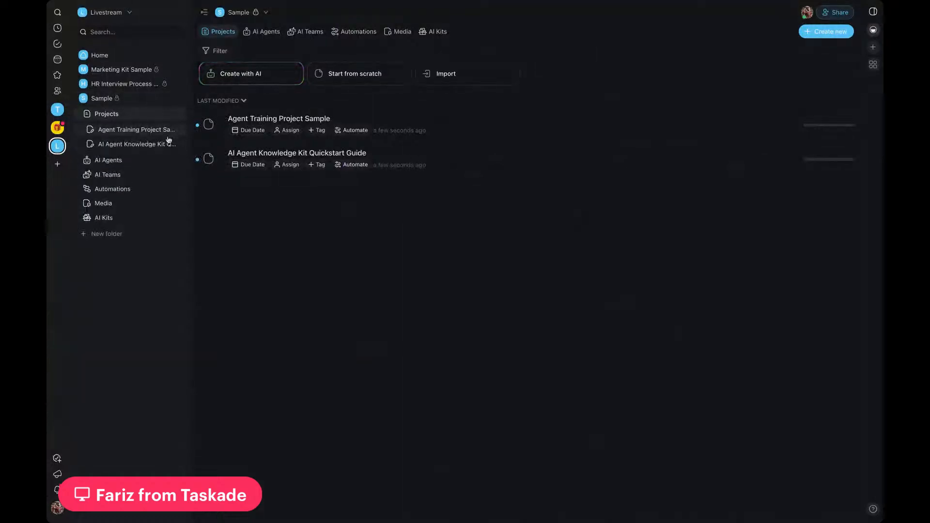
click(438, 165)
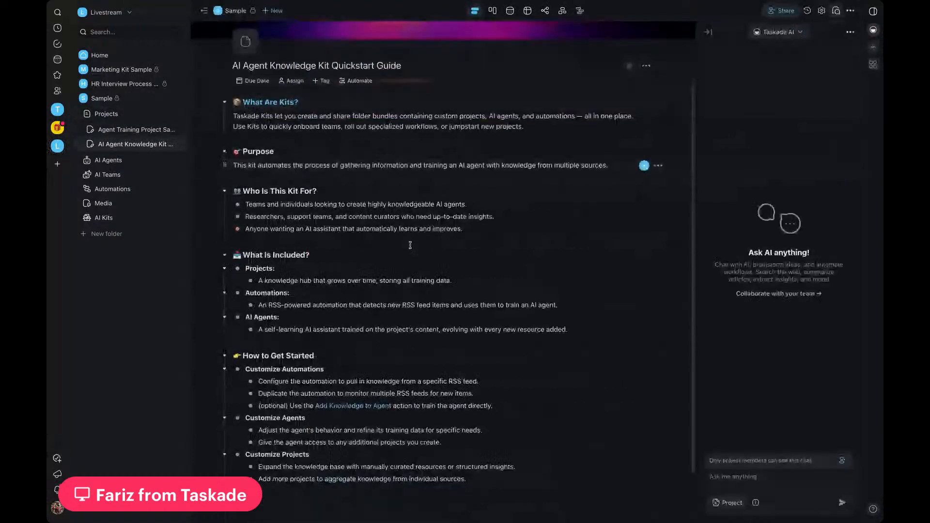
scroll(400, 298, down, 1)
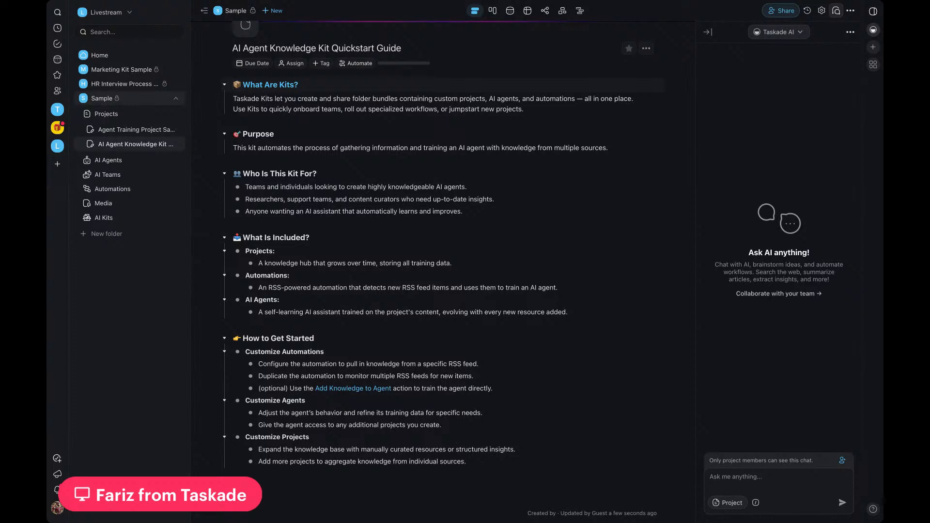
Step: Examine the Sample folder's Aggregate Blog Articles automation, reviewing the RSS trigger, Scrape Webpage and Add Article to Knowledge Base settings
click(102, 98)
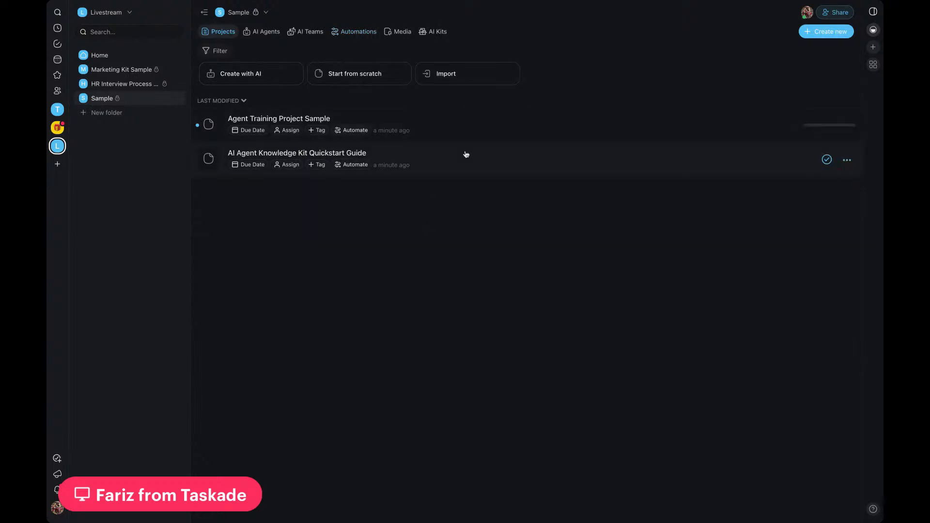
click(367, 32)
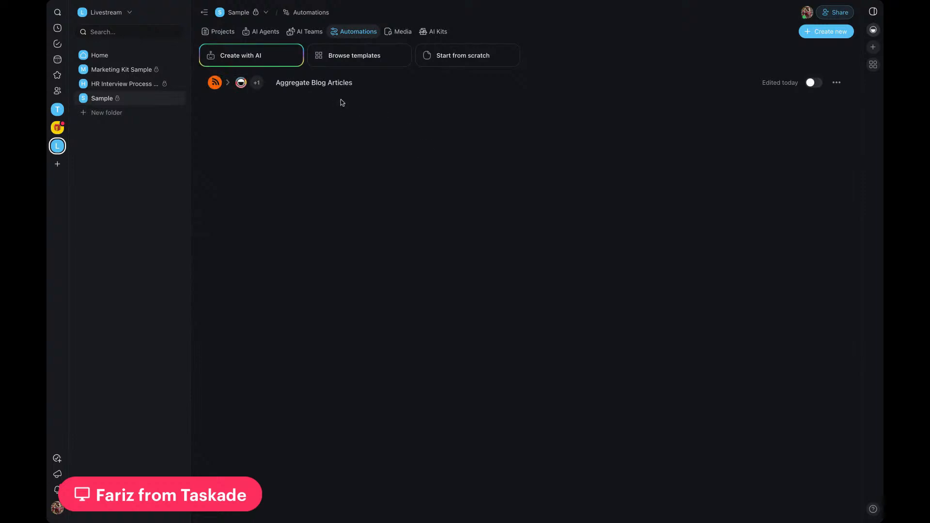
click(334, 88)
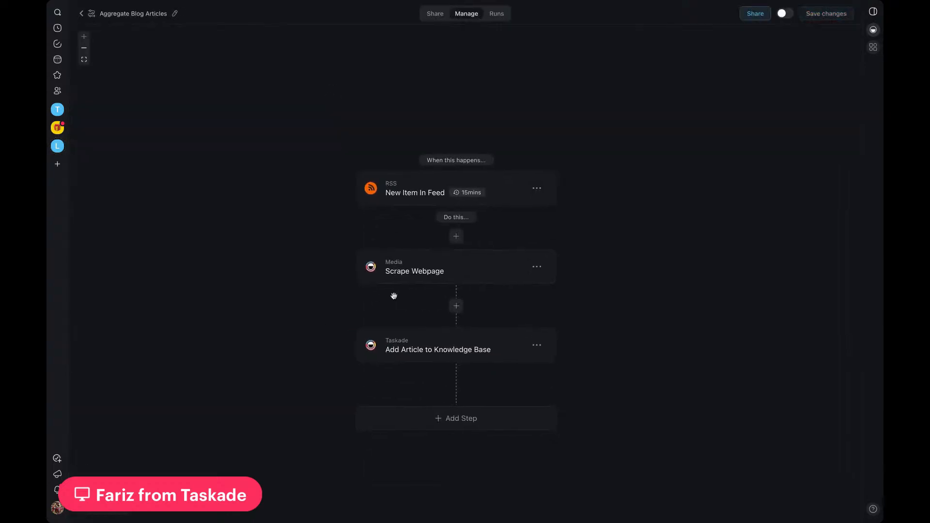
click(504, 200)
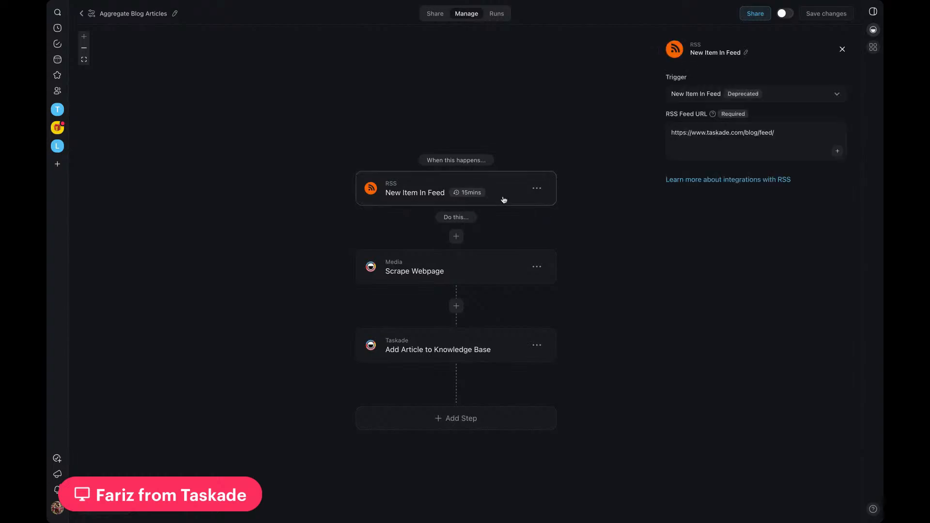
mouse_move(482, 195)
click(439, 271)
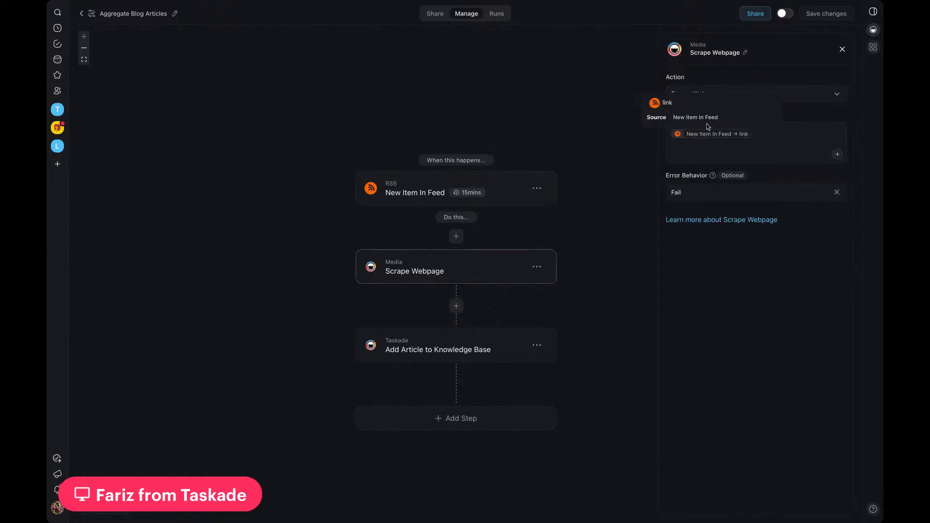
click(483, 356)
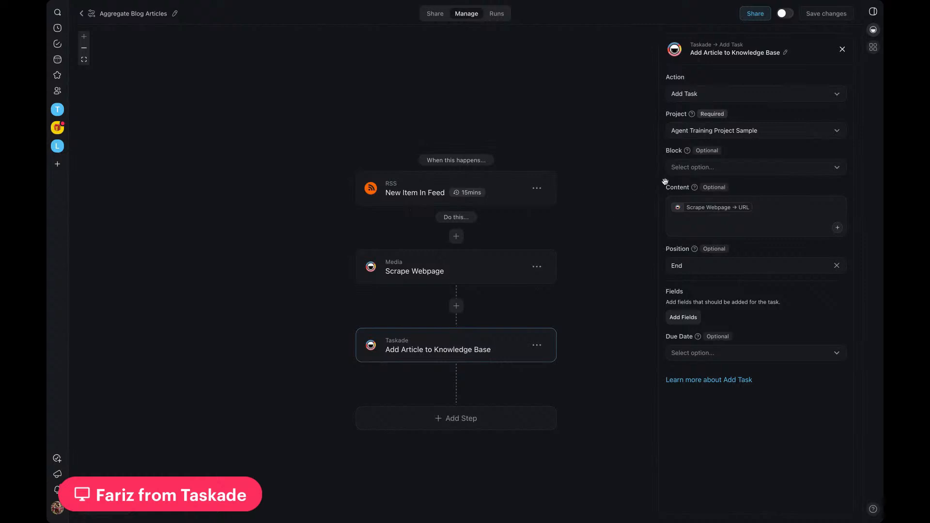
click(702, 174)
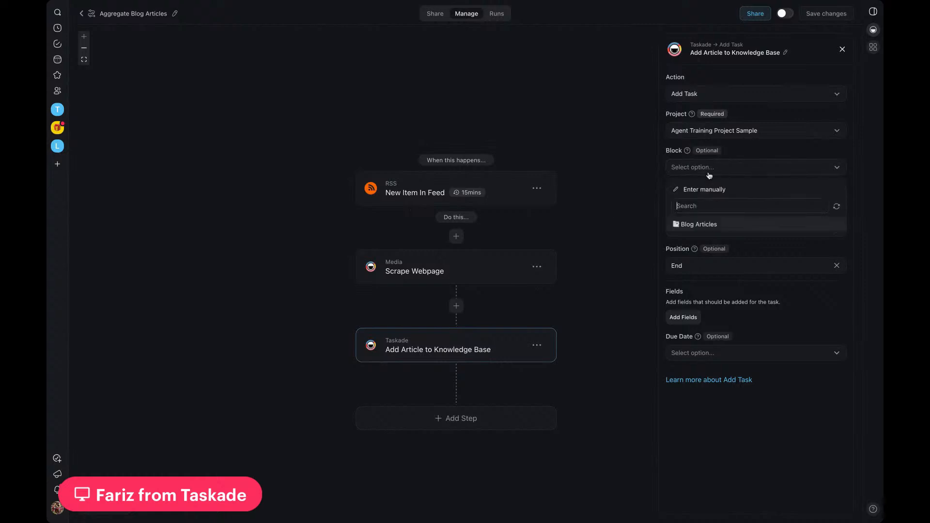
click(630, 193)
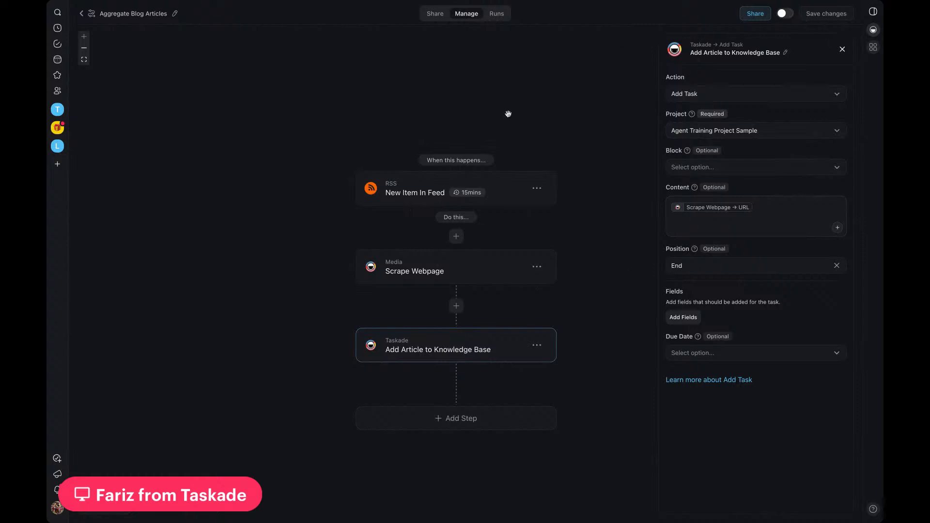
click(82, 15)
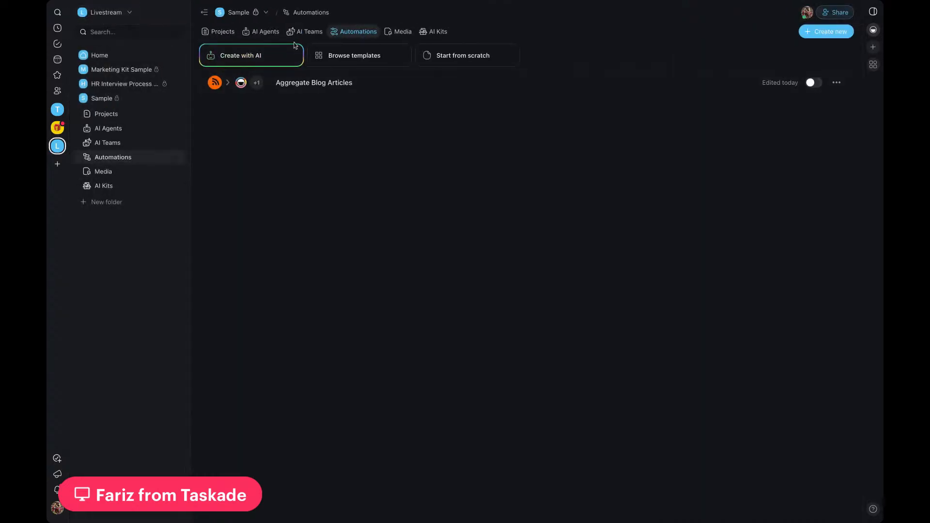
Step: In the Agent Training Project Sample, convert the last two Blog Articles links from checkboxes to the Number list format
click(220, 33)
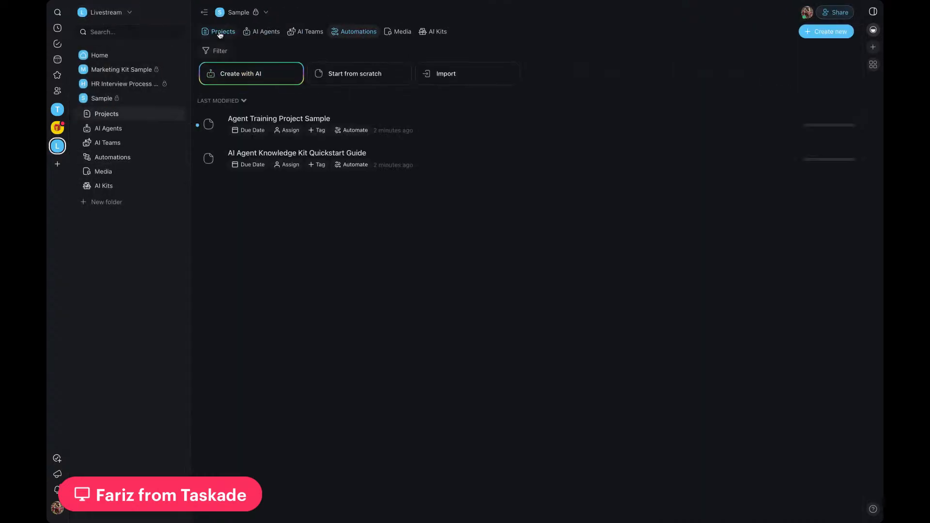
click(433, 130)
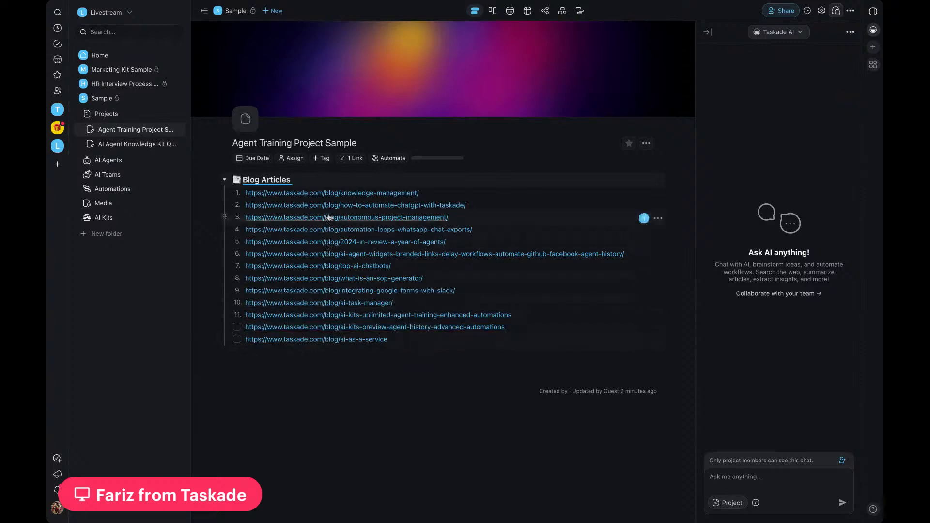
click(542, 330)
key(shift+Down)
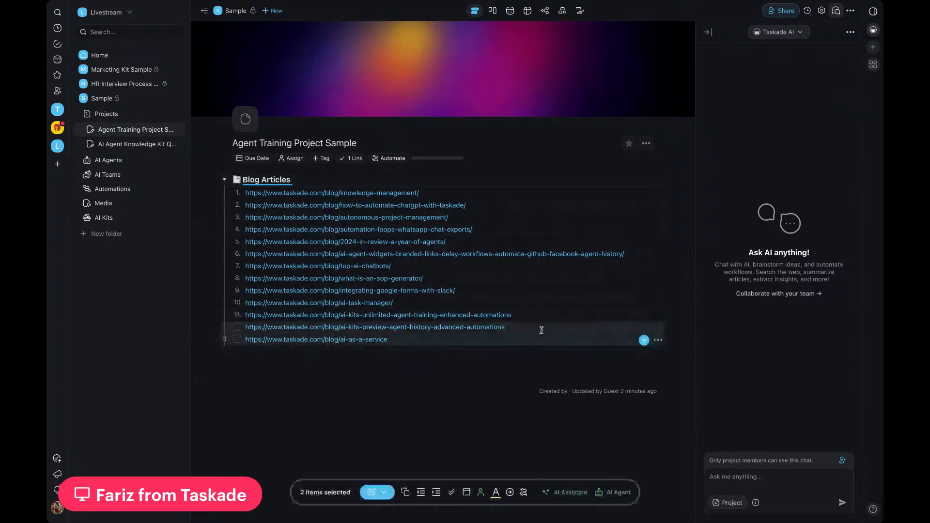
click(383, 493)
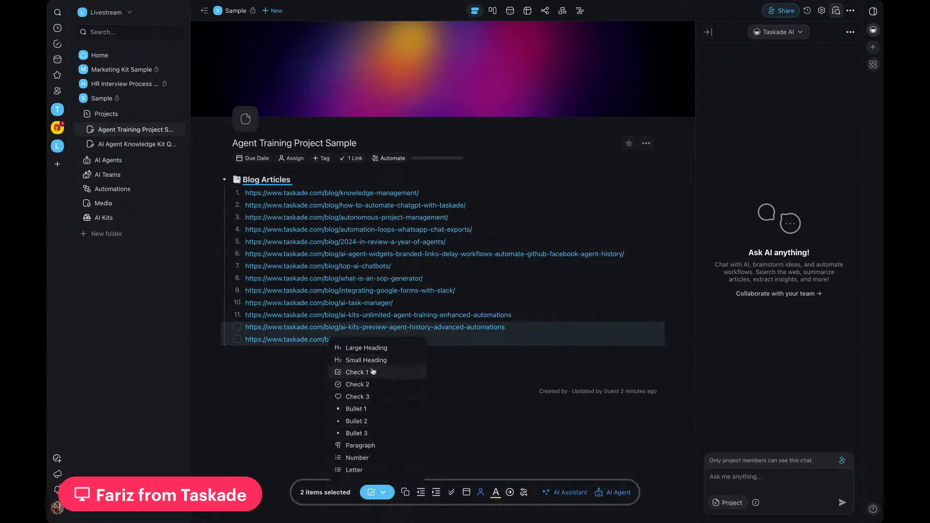
click(362, 458)
click(385, 412)
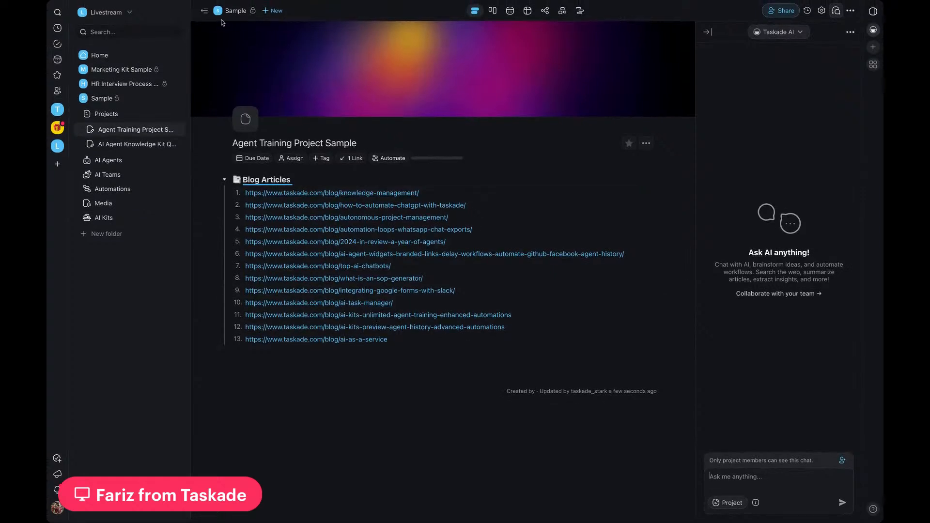
Step: Review the Knowledge sources of the Taskade Blog Expert Agent in the Sample folder, then close the agent without changes
click(107, 164)
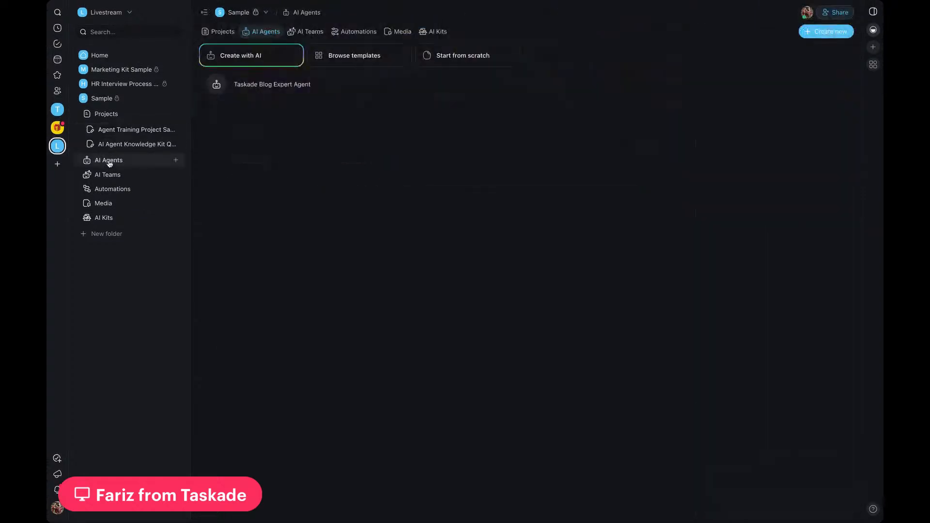
click(287, 85)
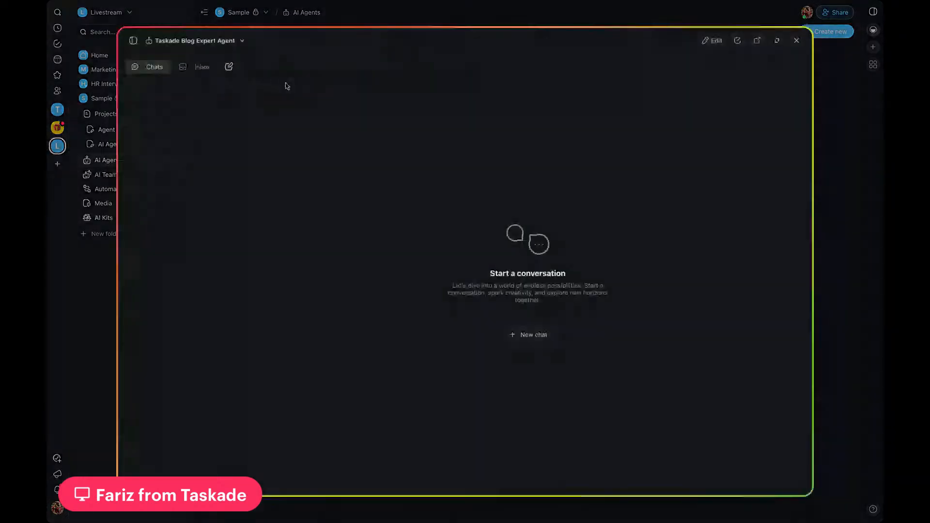
click(716, 43)
click(225, 107)
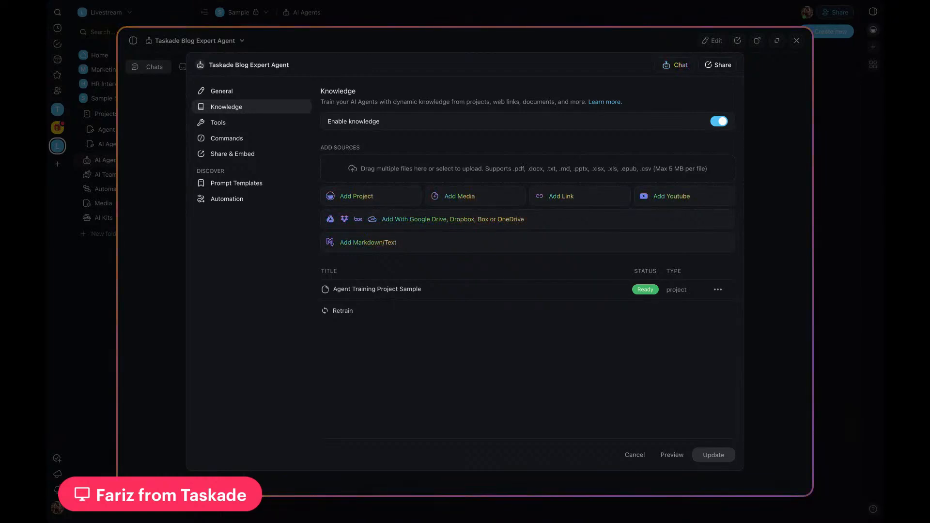
click(635, 456)
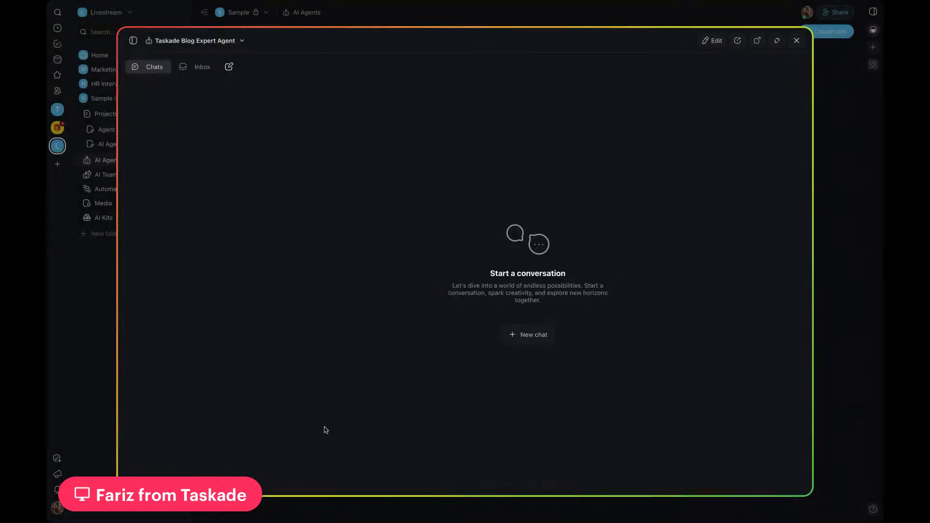
click(797, 42)
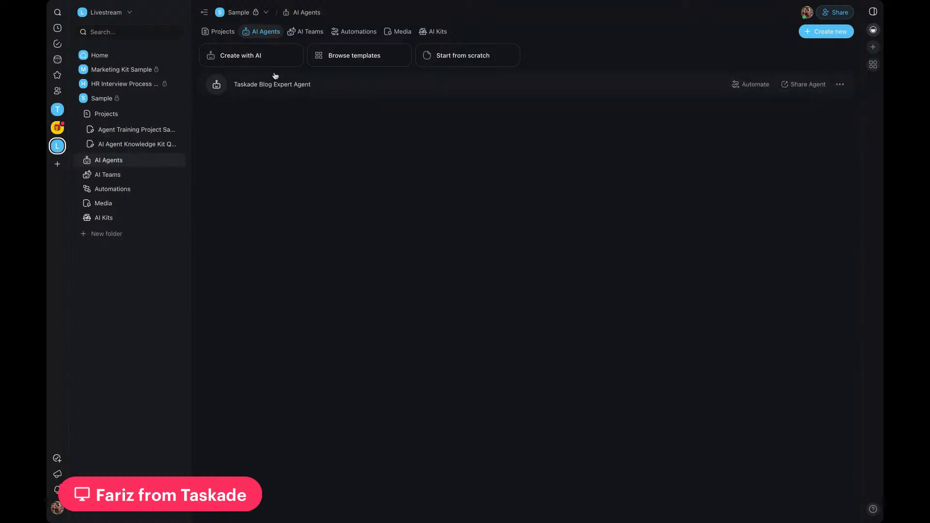